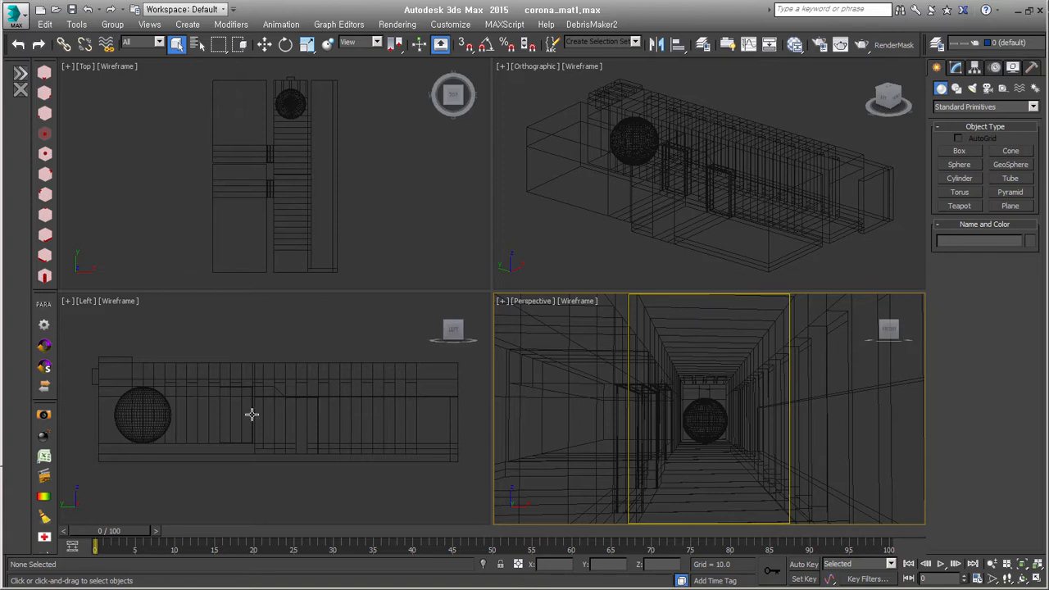
Select the skyPortal planes covering the corridor's side wall openings and examine them up close
click(703, 411)
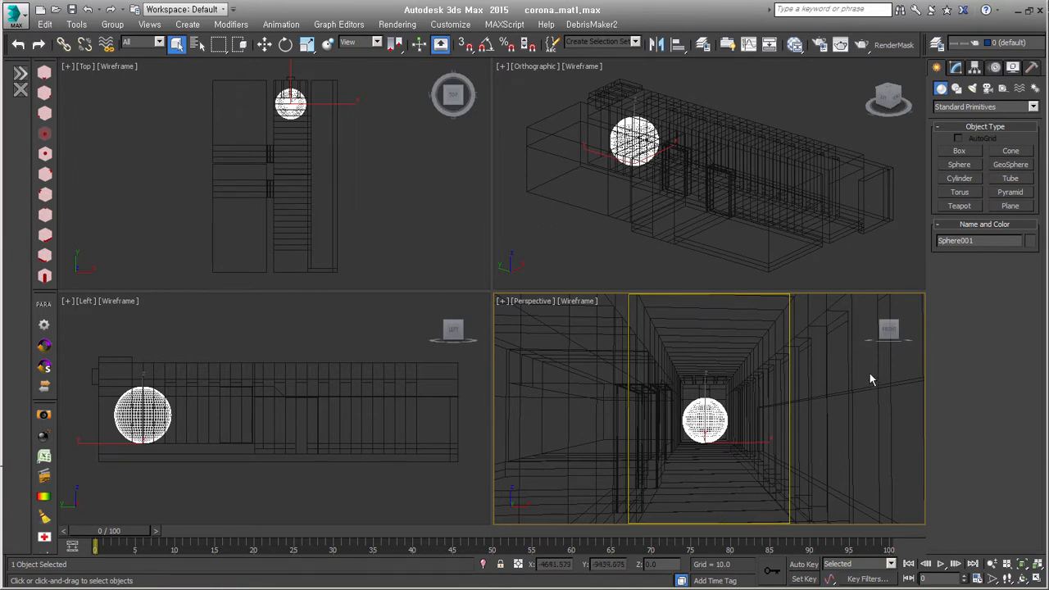
click(837, 325)
click(841, 326)
click(840, 317)
click(840, 323)
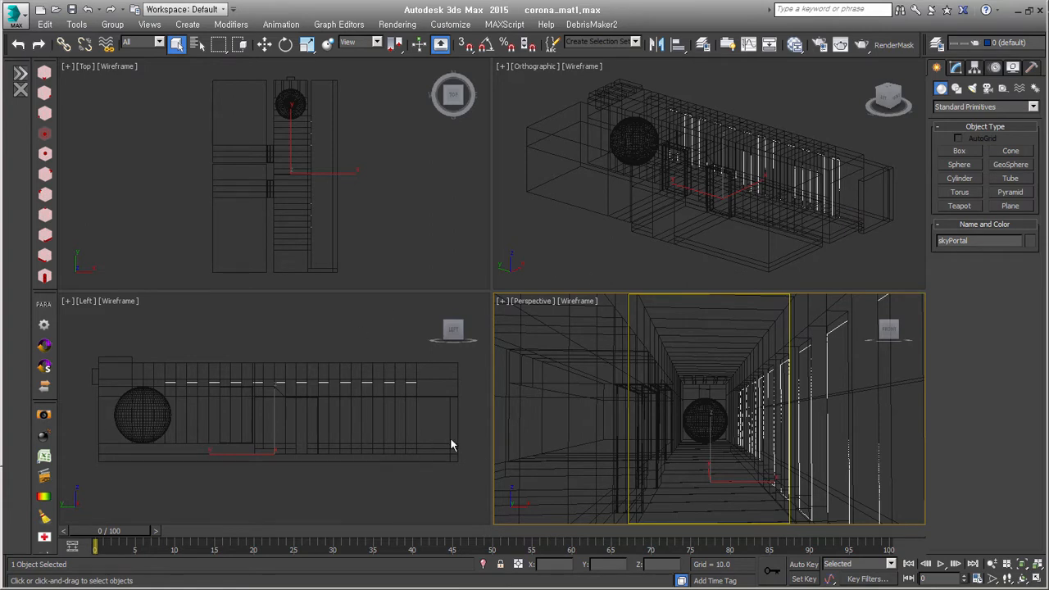
alt+middle_drag(435, 432, 211, 395)
scroll(337, 394, up, 4)
middle_drag(339, 394, 288, 419)
mouse_move(383, 400)
middle_down()
mouse_move(257, 450)
mouse_move(328, 393)
mouse_move(384, 407)
middle_up()
Adjust the top vertices of the skyPortal planes at the side wall openings using Move with snapping on
click(955, 68)
click(950, 246)
drag(385, 400, 172, 352)
drag(204, 435, 367, 335)
alt+middle_drag(354, 355, 302, 412)
right_click(306, 363)
click(318, 382)
key(s)
drag(275, 381, 336, 370)
alt+middle_drag(369, 398, 344, 392)
click(950, 248)
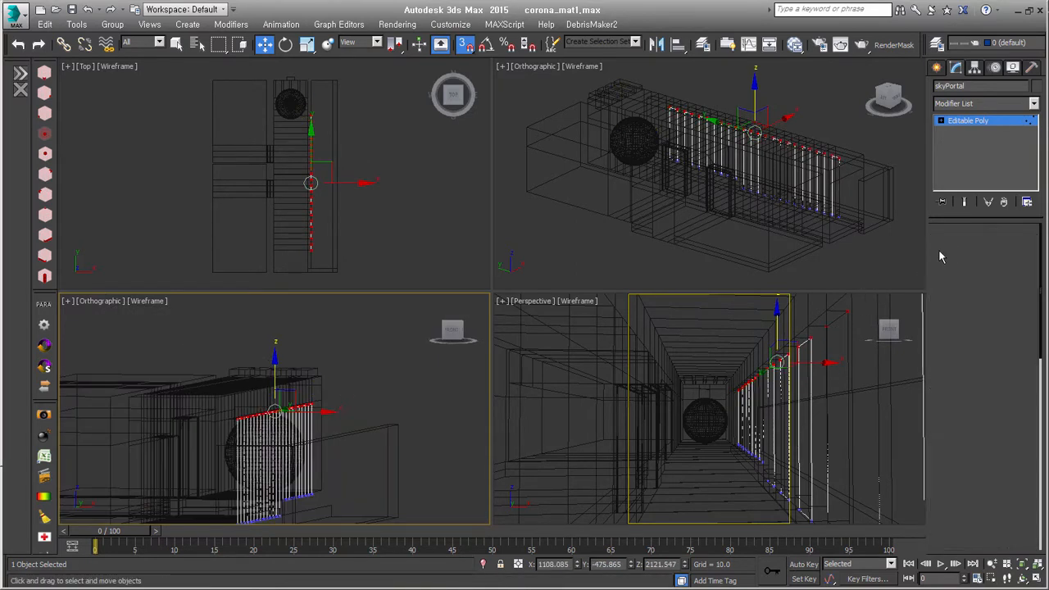
right_click(828, 315)
Select the skyportal_back plane at the corridor's rear opening and center its pivot on the object
alt+middle_drag(711, 409, 648, 416)
alt+middle_drag(416, 447, 330, 453)
drag(329, 453, 347, 477)
alt+middle_drag(412, 449, 346, 432)
alt+middle_drag(414, 442, 340, 432)
middle_drag(440, 480, 378, 462)
scroll(370, 440, up, 3)
click(364, 414)
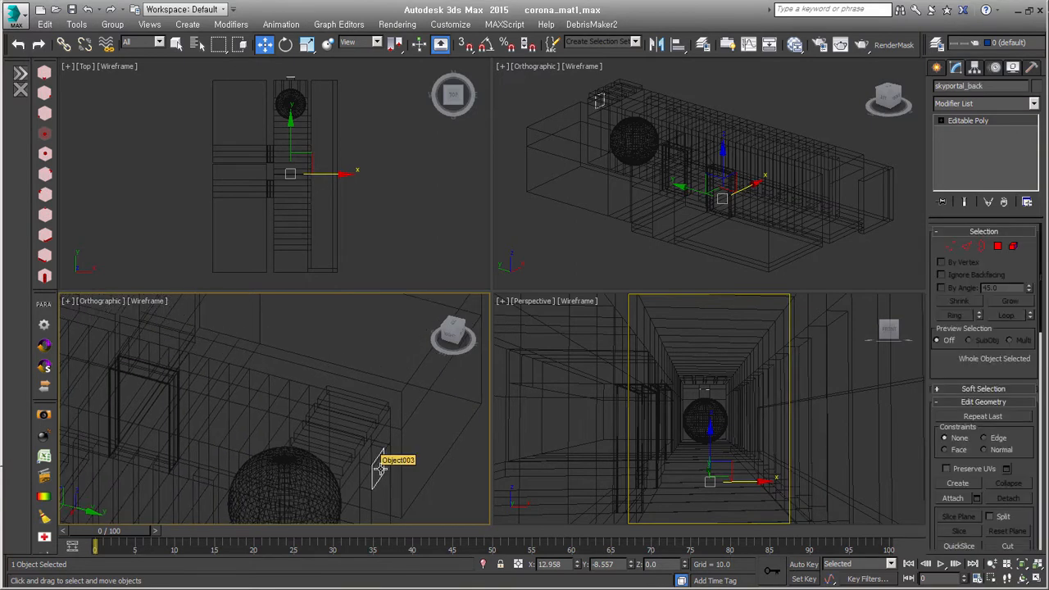
key(alt+c)
middle_drag(387, 473, 386, 448)
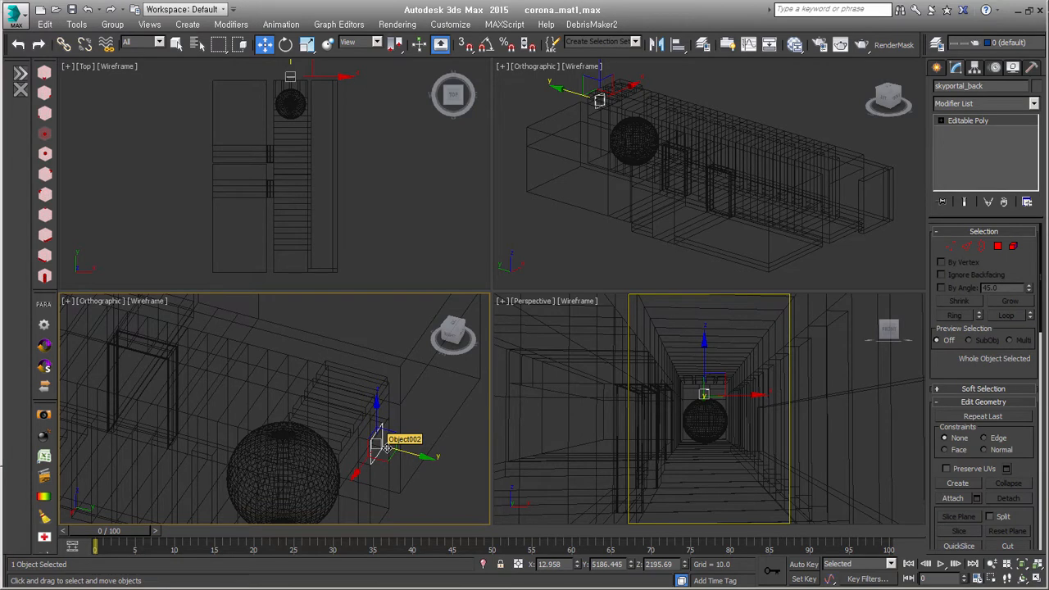
alt+middle_drag(387, 448, 391, 426)
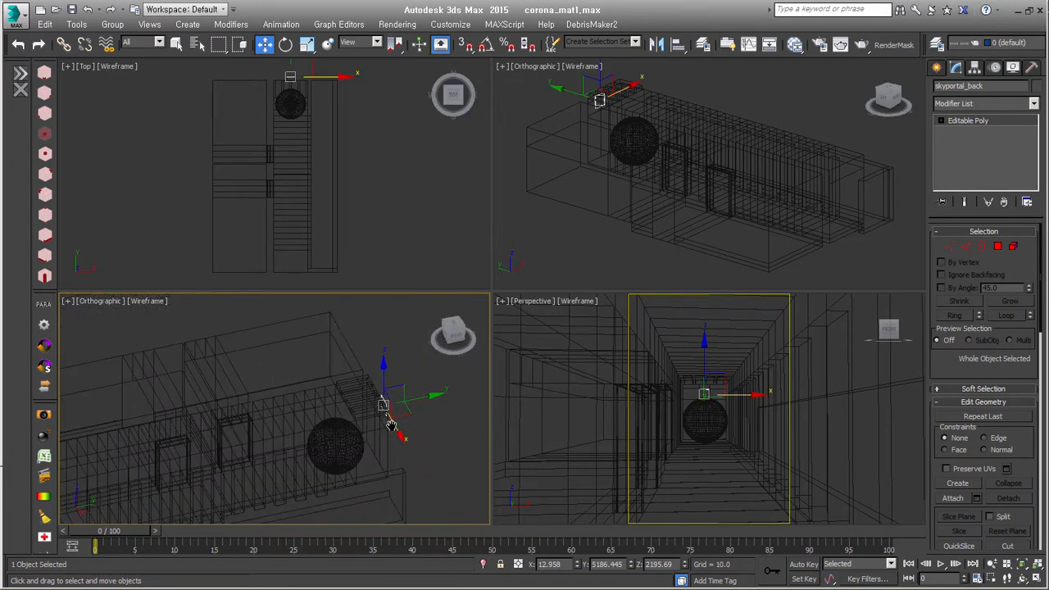
alt+middle_drag(366, 461, 404, 463)
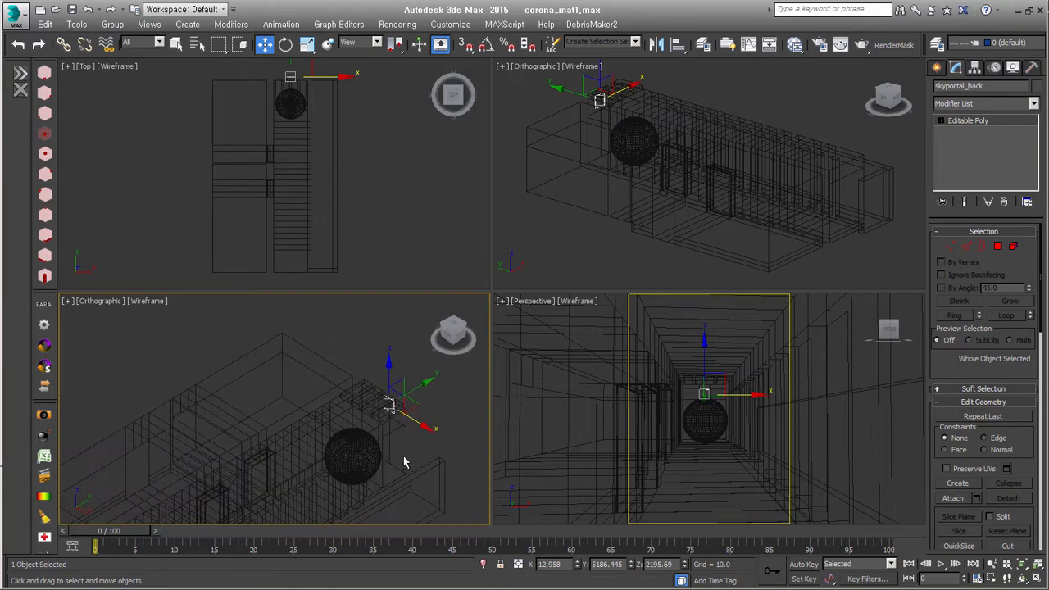
Select the skyPortal planes in the side wall openings and turn on shading of selected faces
click(363, 490)
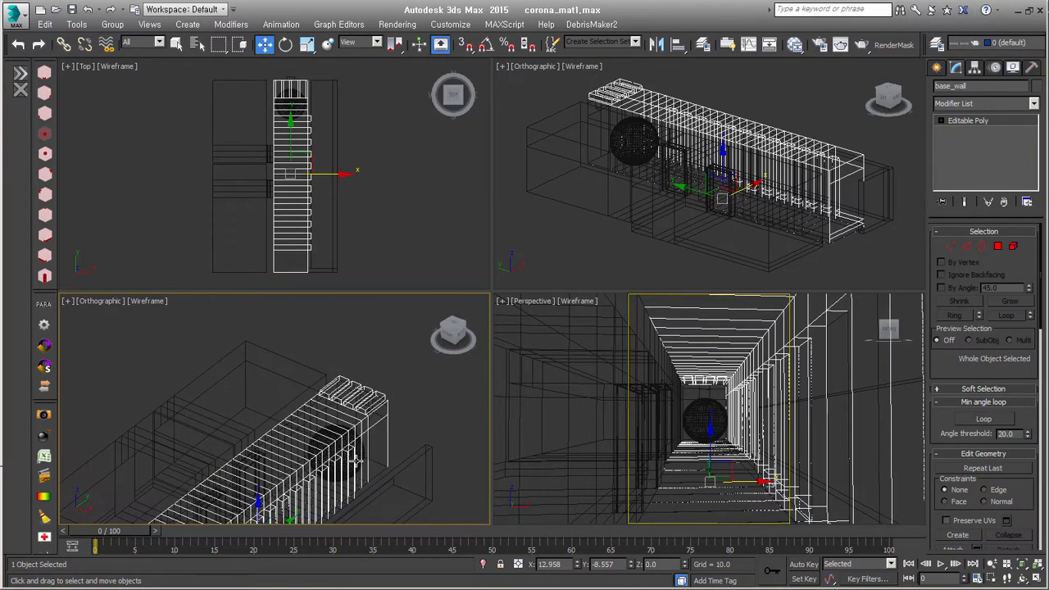
middle_drag(352, 460, 352, 366)
scroll(352, 367, up, 5)
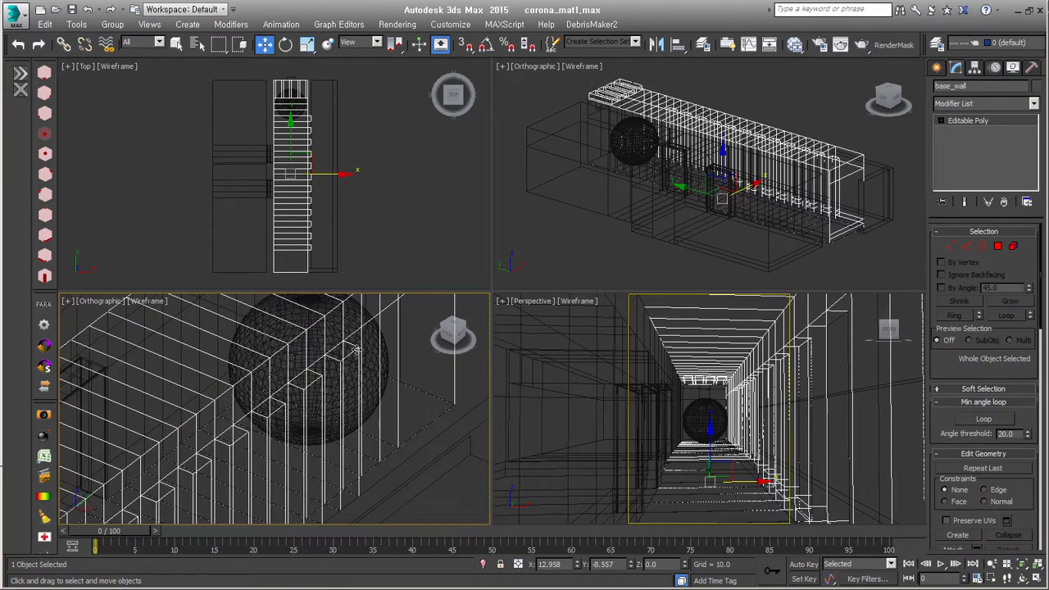
click(351, 366)
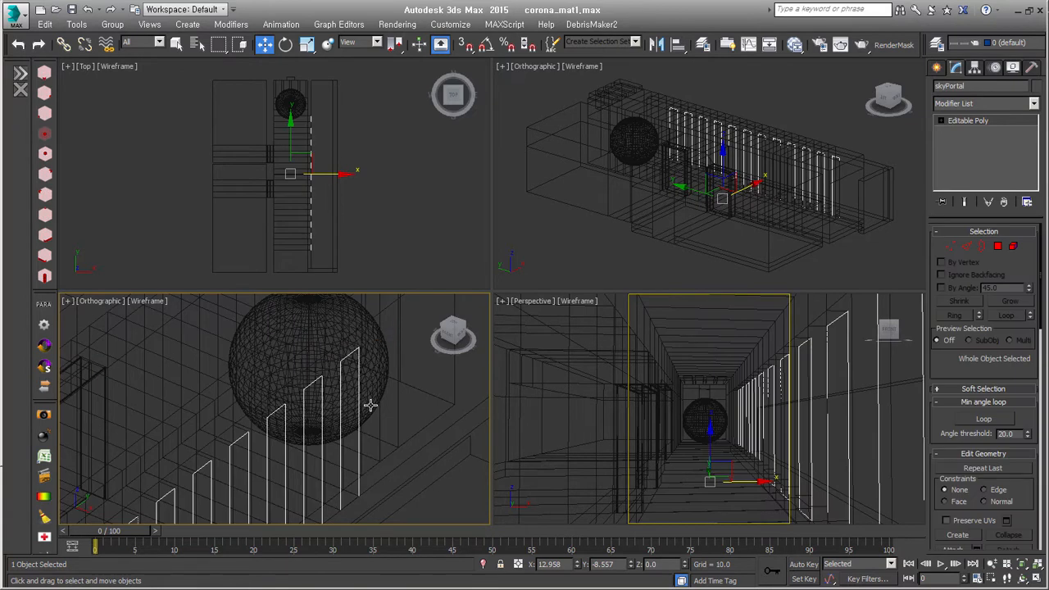
key(F2)
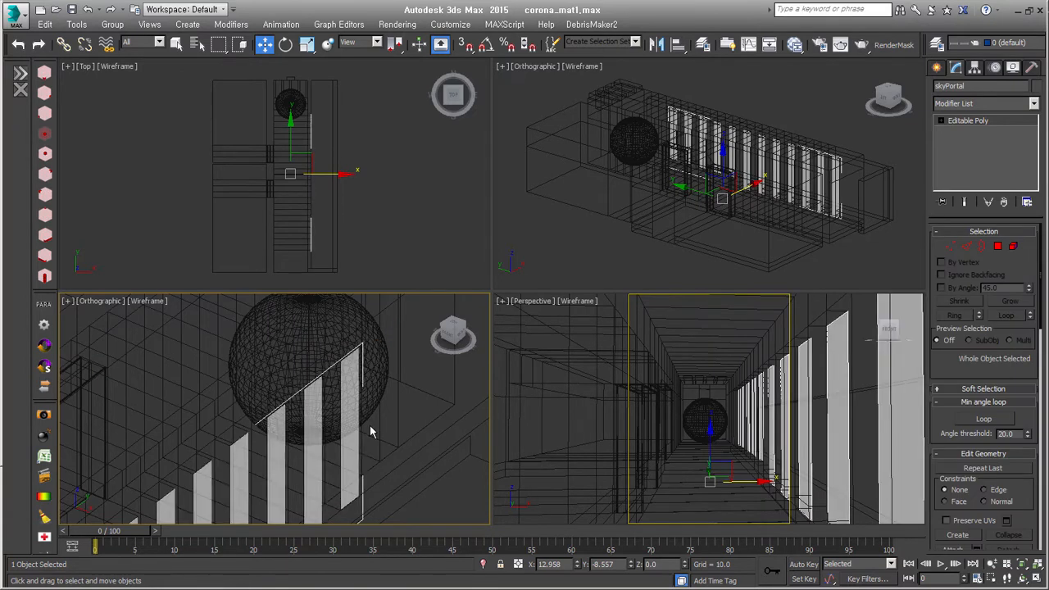
alt+middle_drag(374, 425, 348, 403)
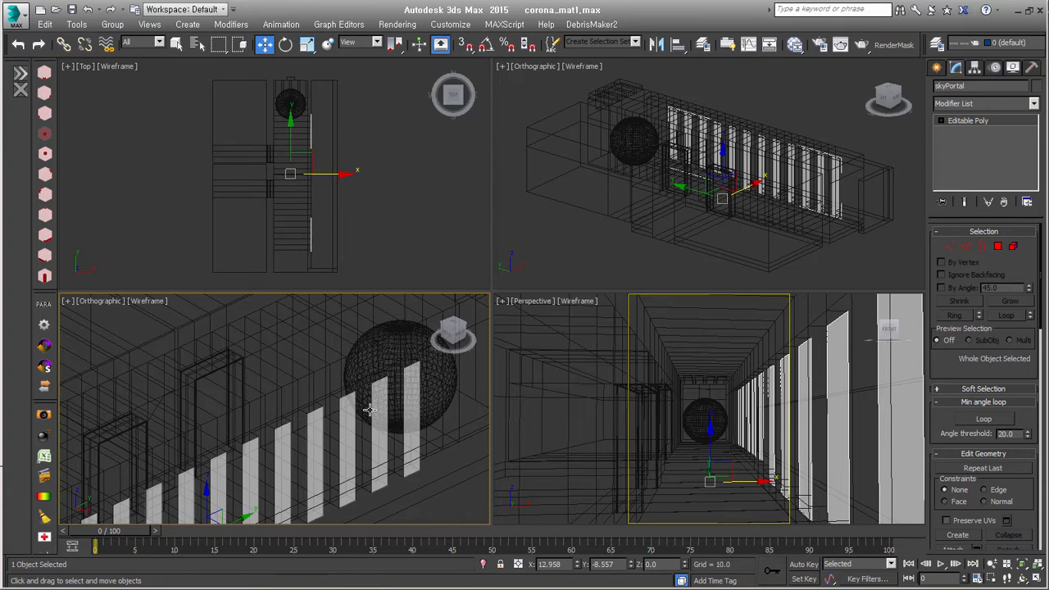
alt+middle_drag(368, 412, 346, 394)
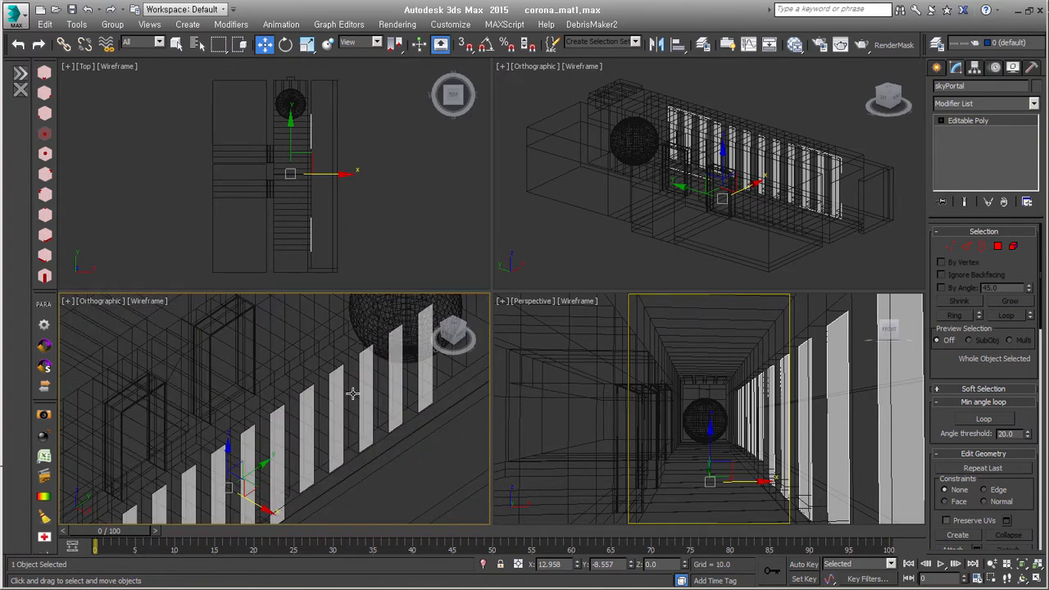
Open the Slate Material Editor and bring the portal material node in the Wall view into close-up
click(794, 44)
click(187, 53)
middle_drag(333, 215, 322, 232)
middle_drag(339, 333, 337, 194)
scroll(338, 199, up, 4)
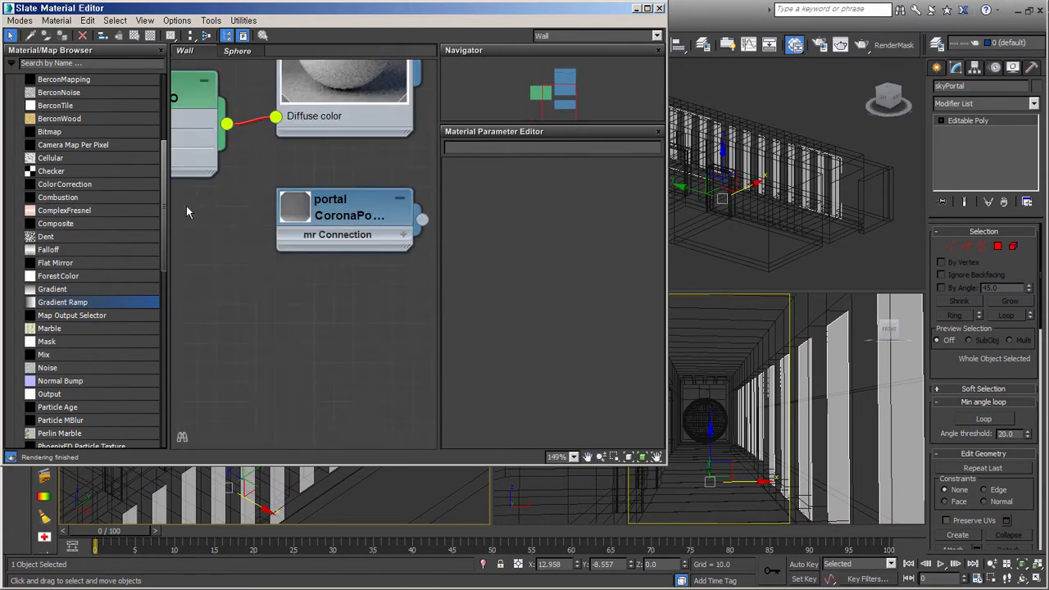
Locate CoronaPortalMtl among the Corona materials, inspect the portal material's parameters, and minimize the material editor
scroll(160, 215, up, 10)
click(49, 241)
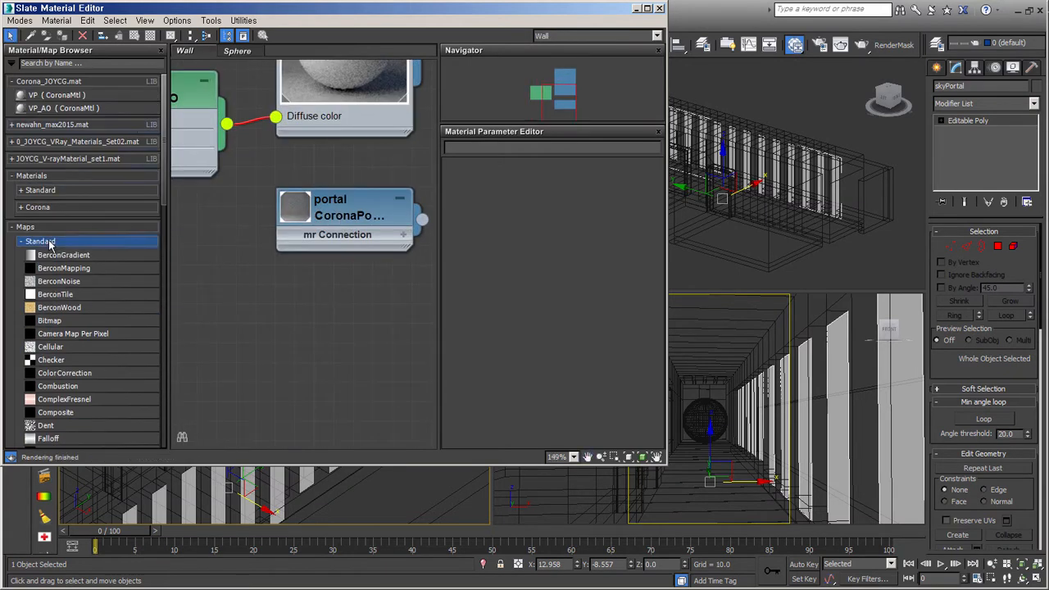
click(49, 208)
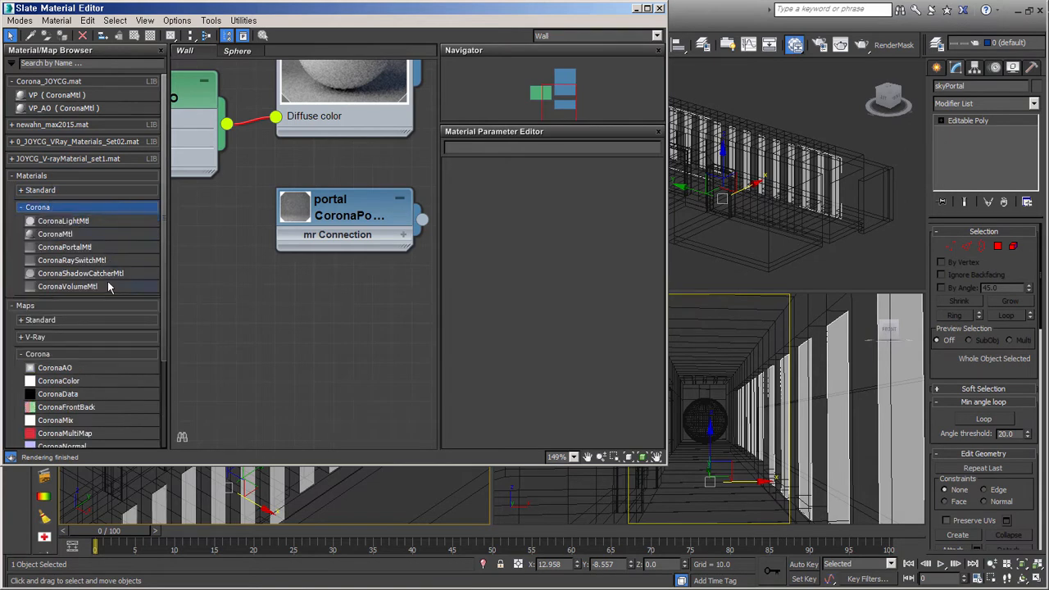
click(78, 247)
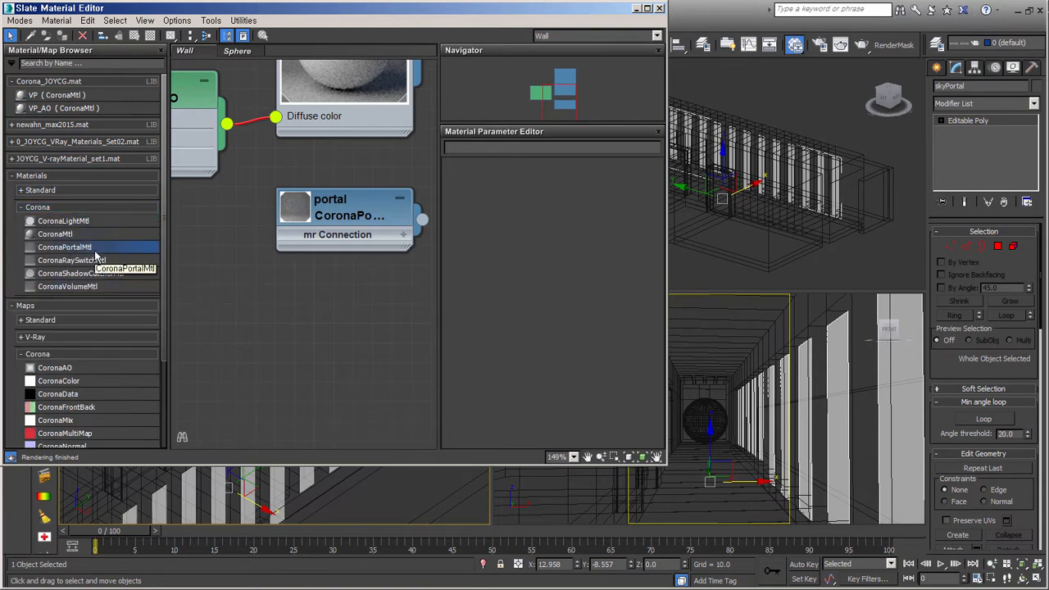
double_click(344, 234)
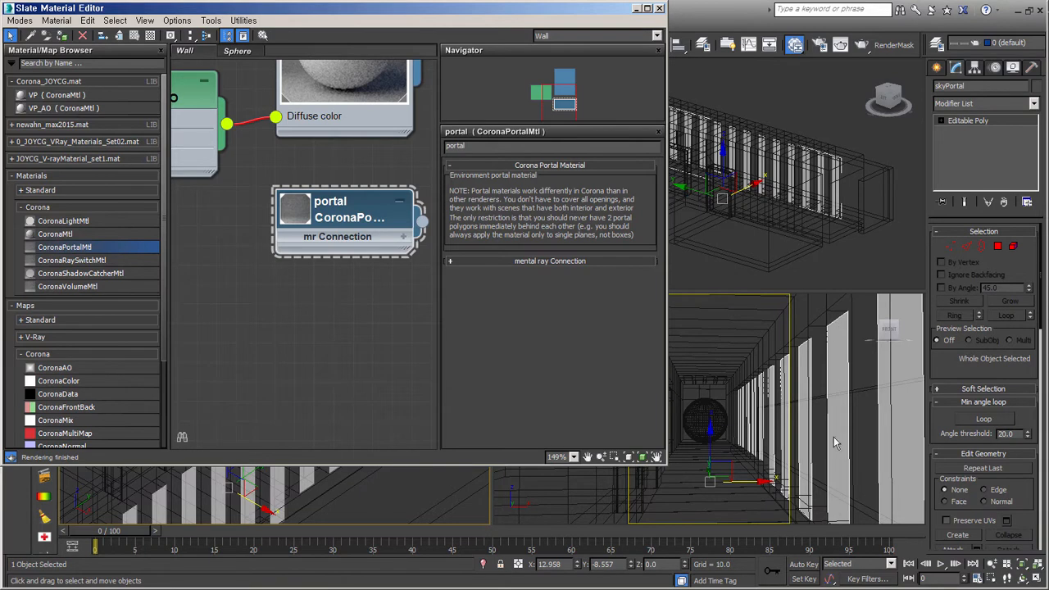
click(636, 8)
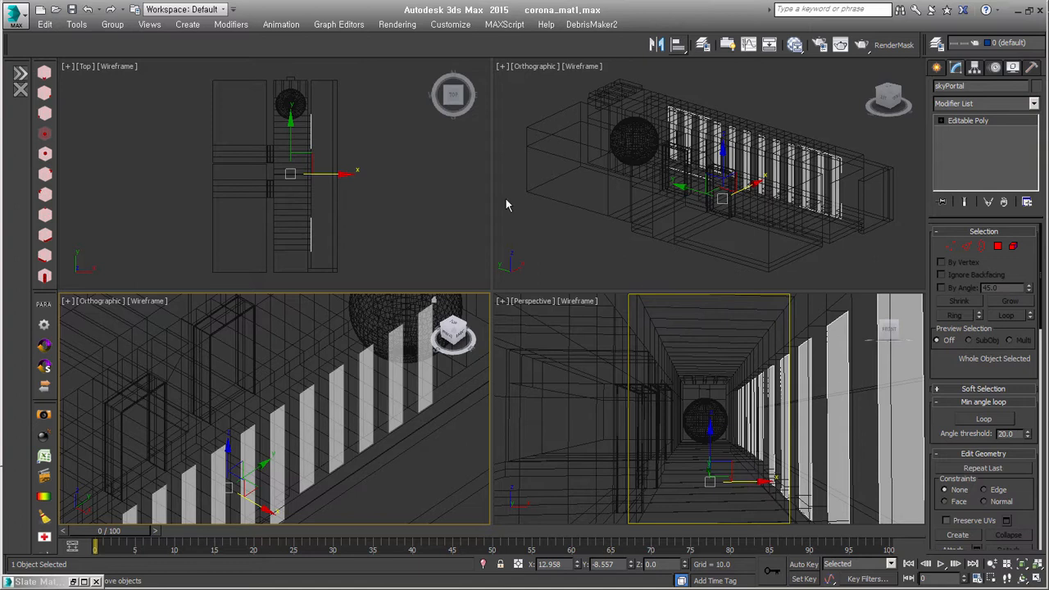
Select the skyportal_back plane behind the sphere and examine how it covers the rear opening
middle_drag(357, 198, 230, 133)
middle_drag(440, 163, 431, 165)
scroll(365, 179, up, 5)
click(327, 159)
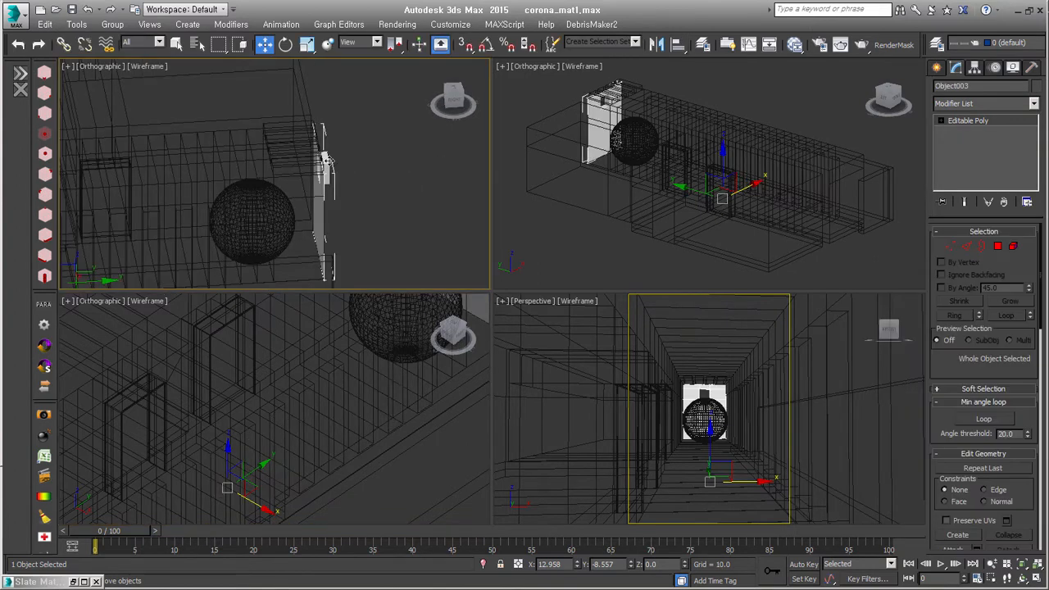
scroll(327, 151, up, 4)
drag(329, 137, 389, 291)
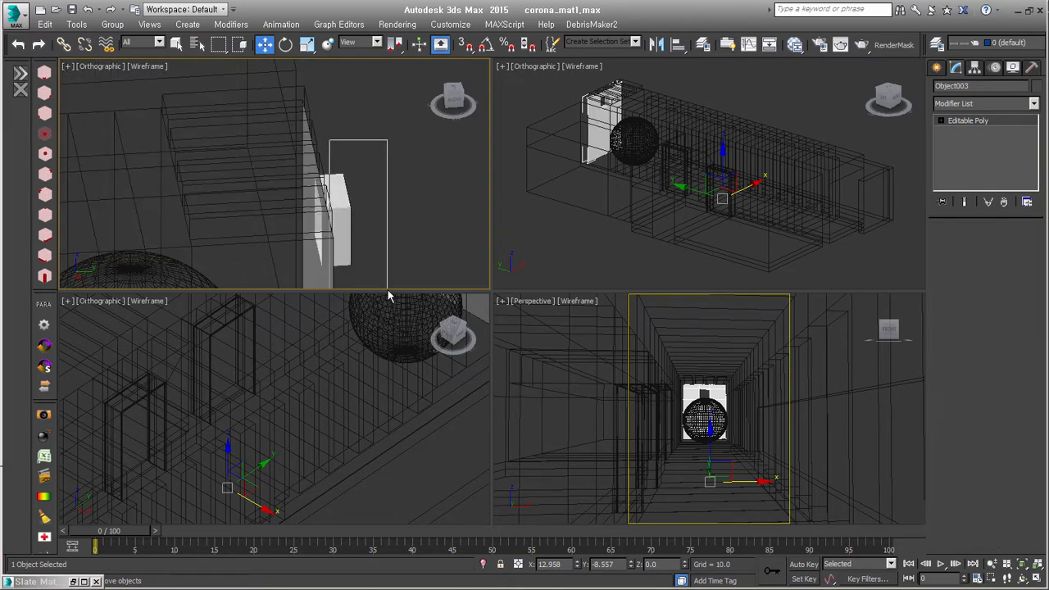
alt+middle_drag(358, 240, 385, 236)
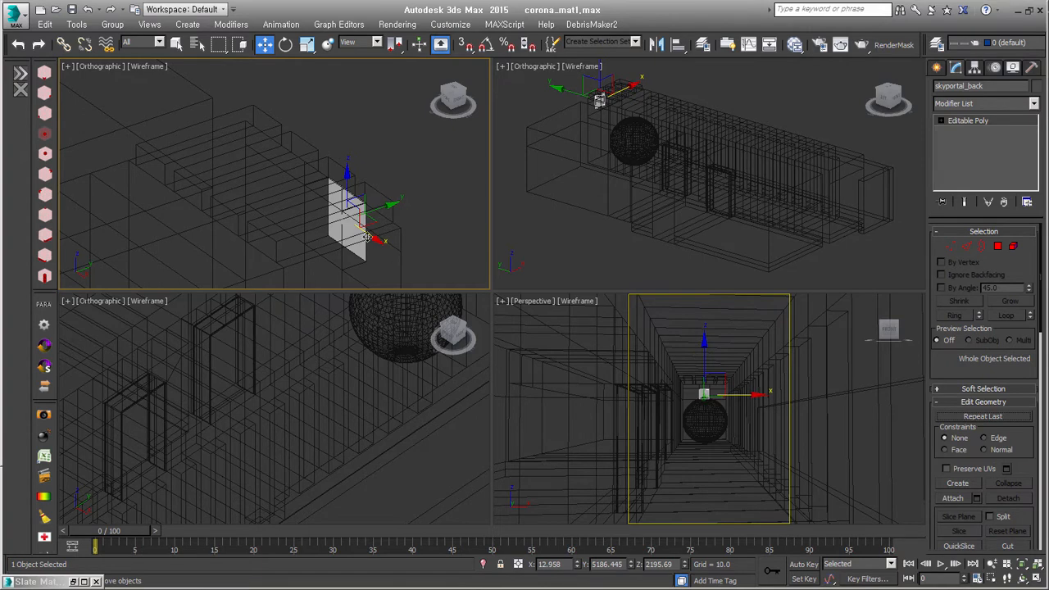
Center the pivot of the skyportal_top strips over the roof openings and recheck the portal material
click(373, 187)
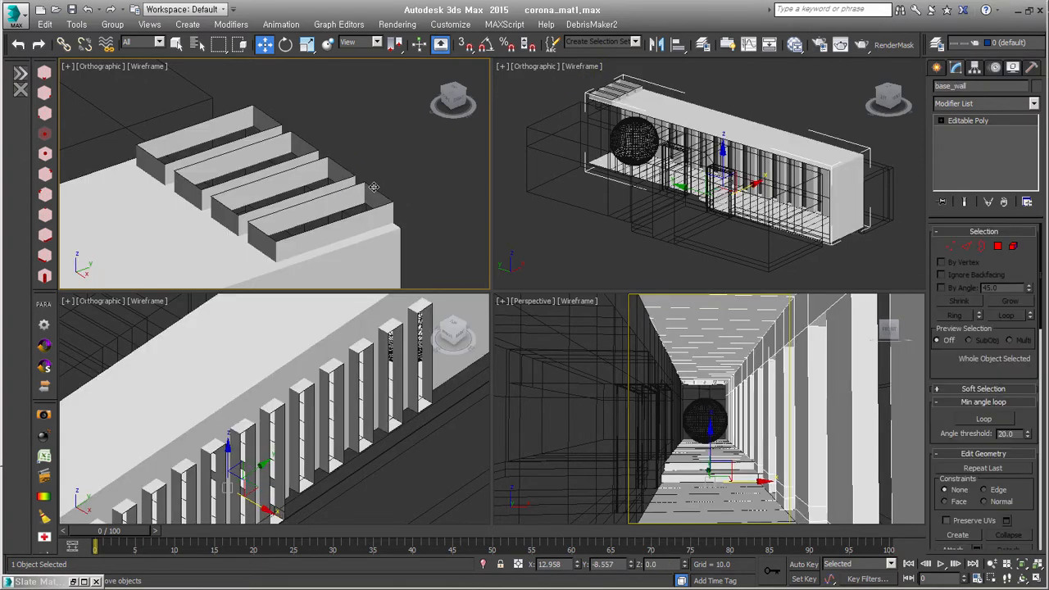
alt+middle_drag(372, 188, 357, 205)
click(331, 187)
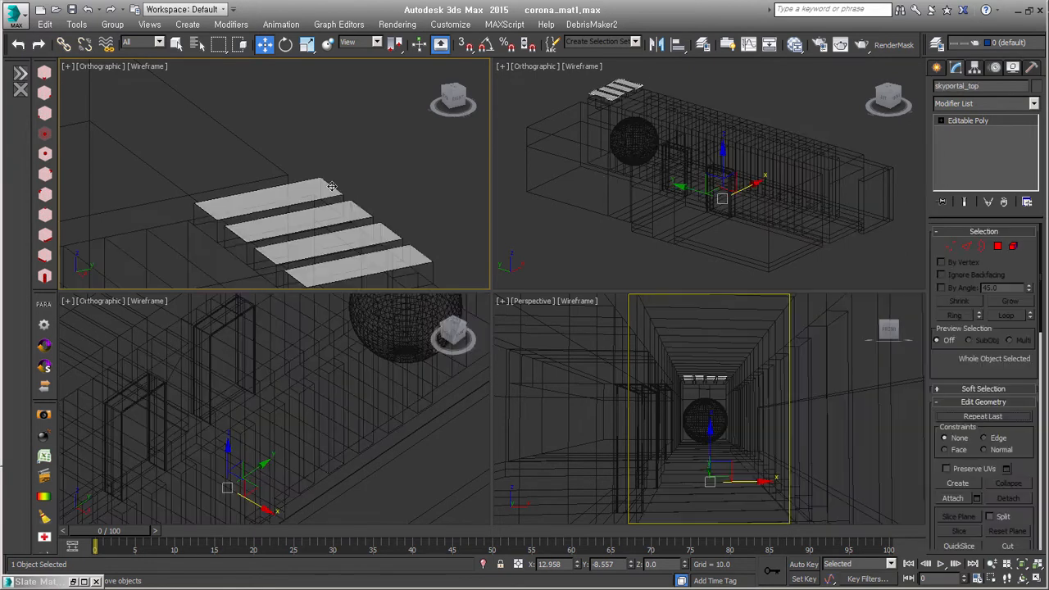
scroll(394, 178, down, 5)
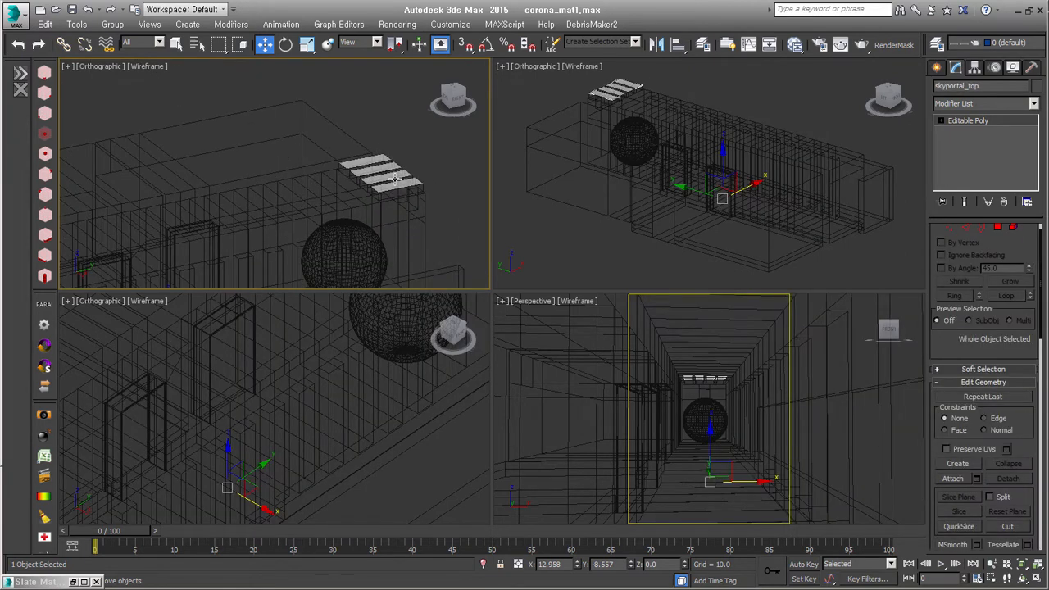
click(395, 178)
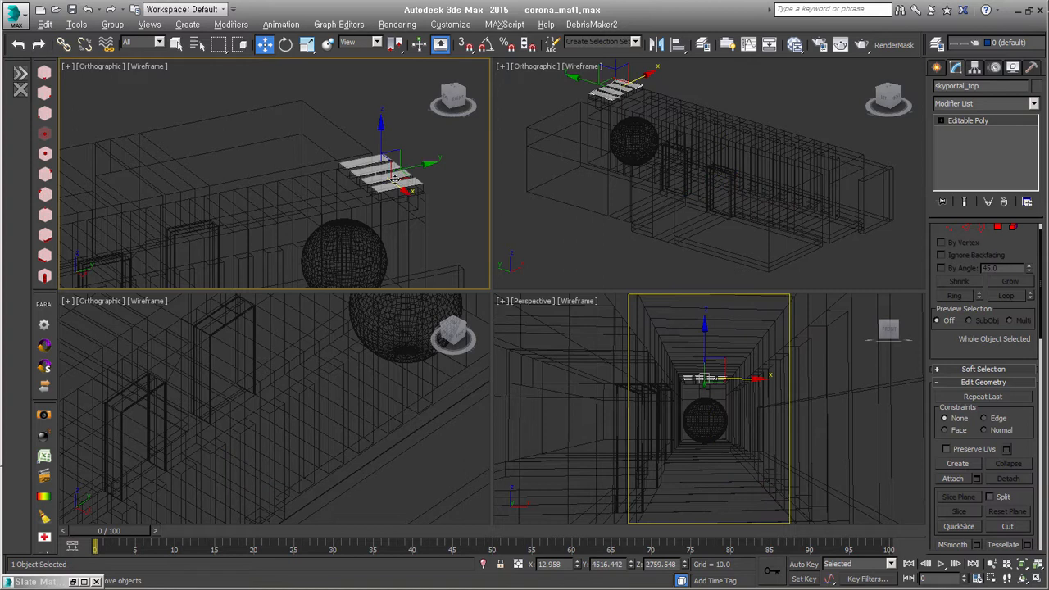
middle_drag(421, 199, 399, 209)
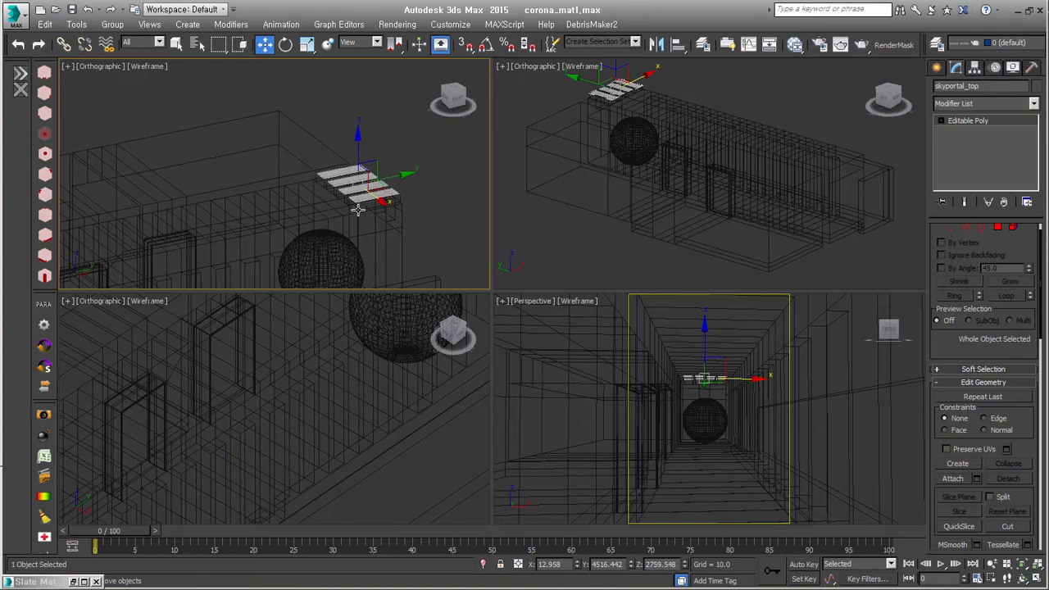
scroll(321, 221, down, 6)
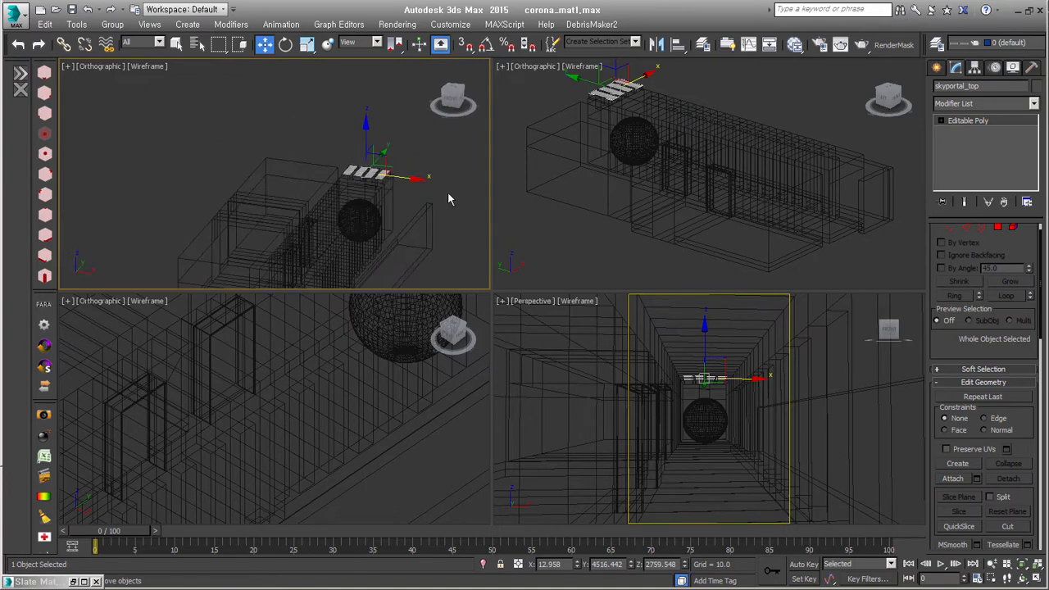
click(794, 44)
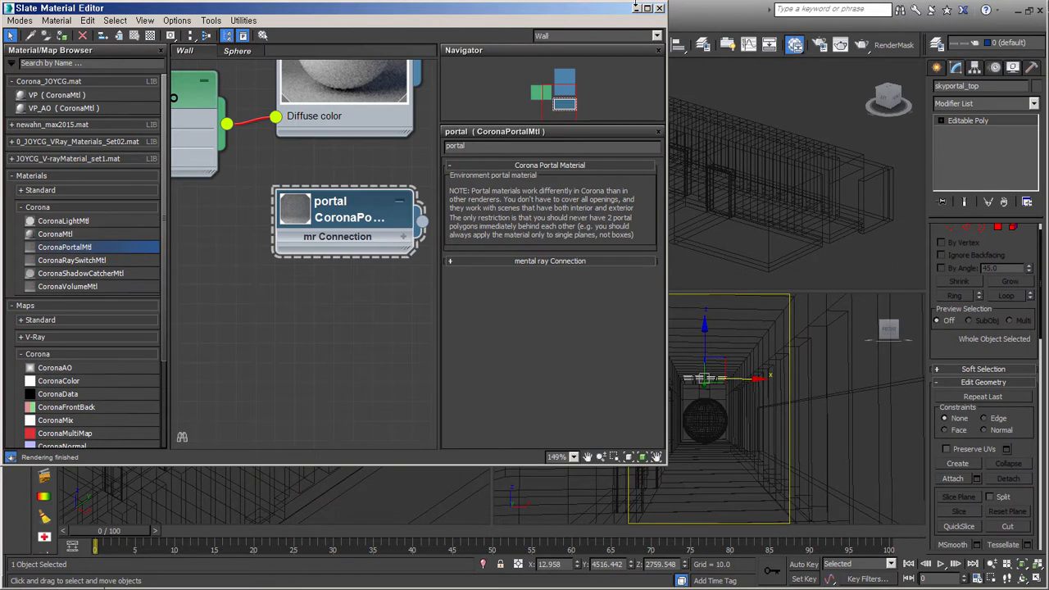
click(638, 10)
Clear the selection, restore the changed viewport to the Top view and fit the scene in all viewports
click(441, 250)
middle_drag(441, 249, 418, 179)
key(t)
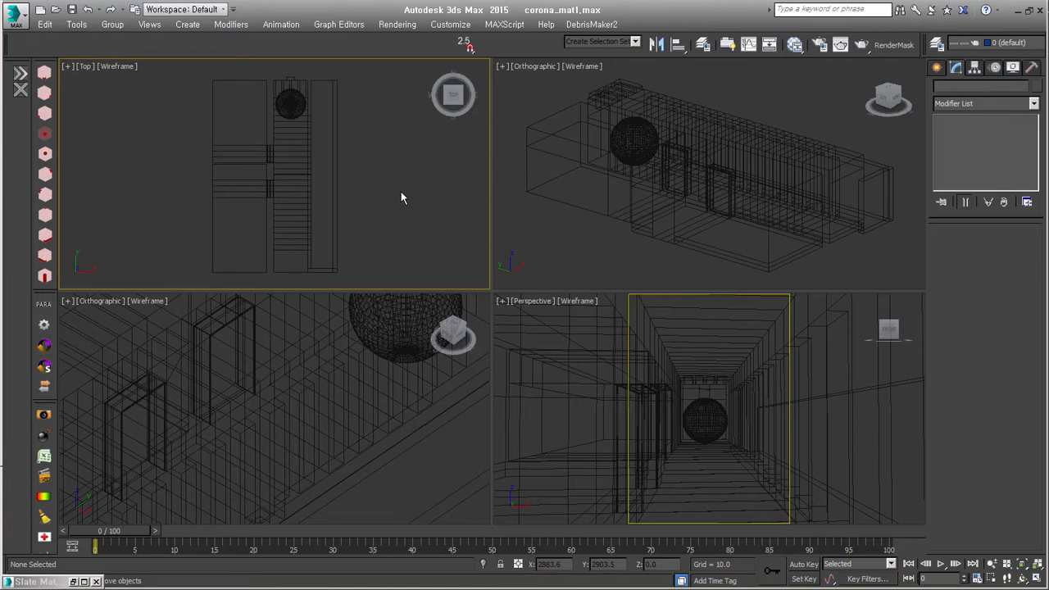
key(ctrl+shift+z)
Create a CoronaSun at the middle of the corridor in the Top view, with a display size of about 6051
click(936, 68)
click(972, 87)
click(1011, 150)
drag(293, 178, 298, 63)
middle_drag(364, 406, 336, 444)
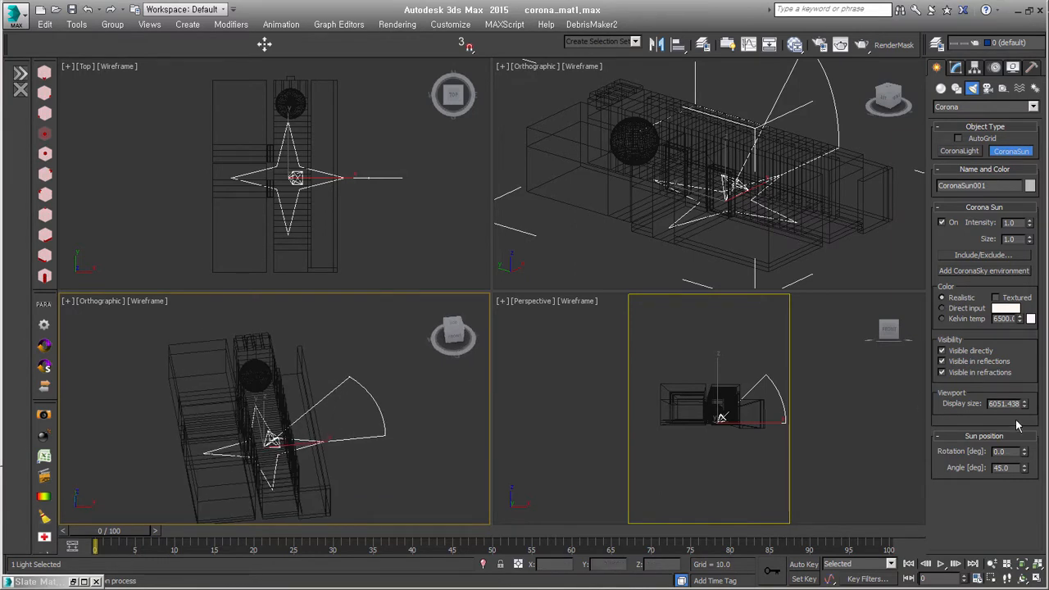
Set the sun position to -81 degrees rotation and 18 degrees angle, then finish creating the light
drag(1024, 452, 1020, 489)
click(772, 418)
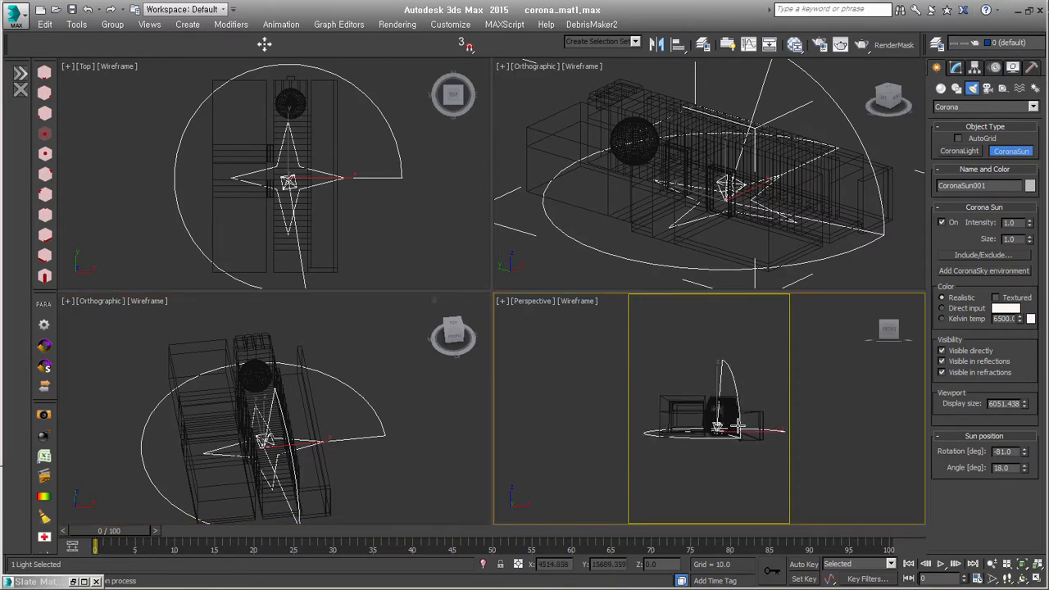
scroll(737, 426, up, 10)
middle_drag(762, 421, 750, 416)
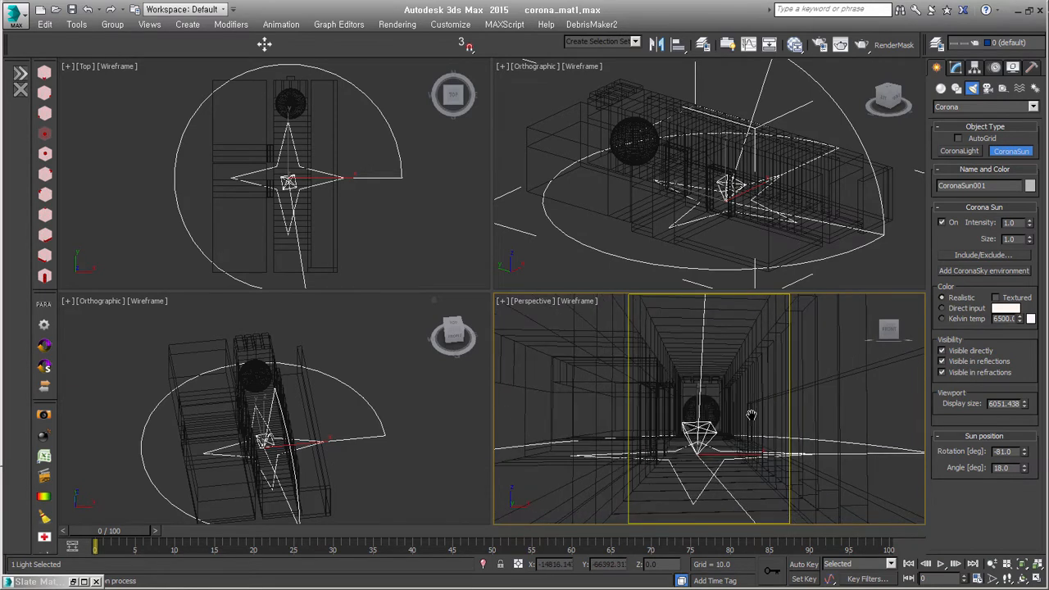
right_click(752, 416)
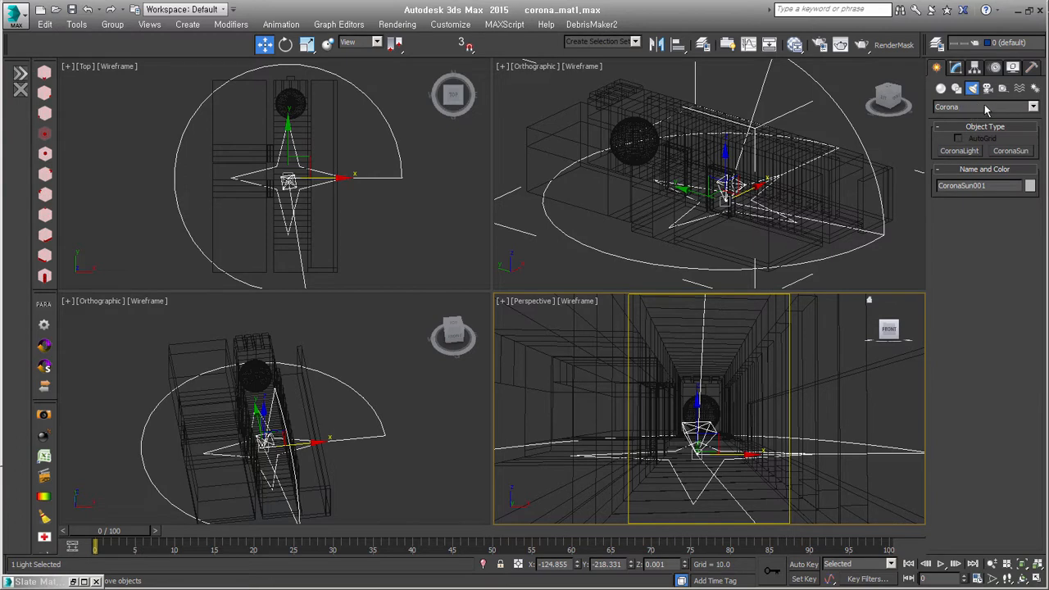
Create a targeted VRayPhysicalCamera in the Perspective view, with a target distance of about 8553
click(986, 107)
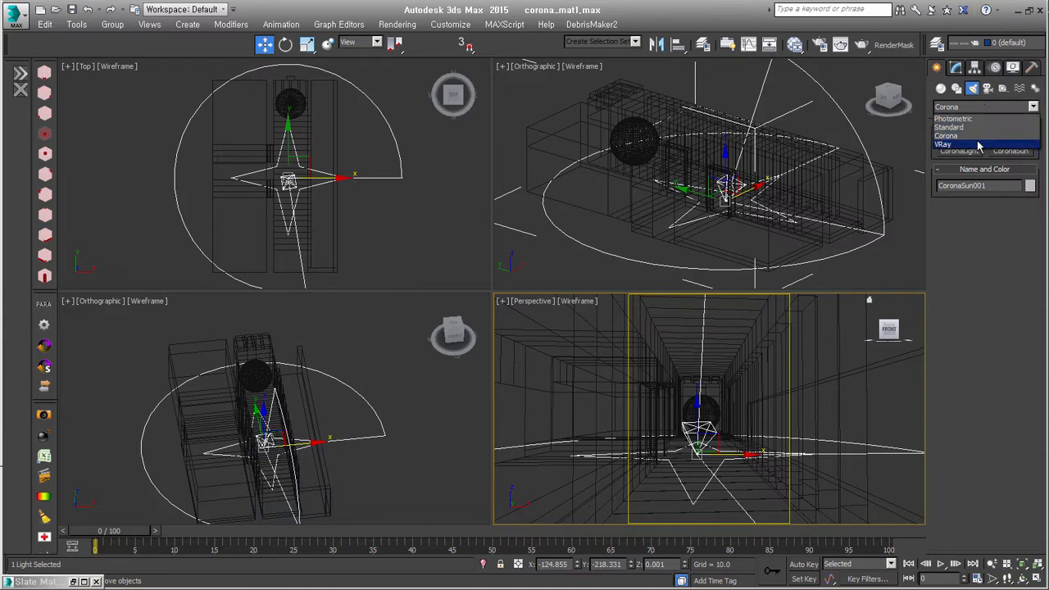
click(977, 145)
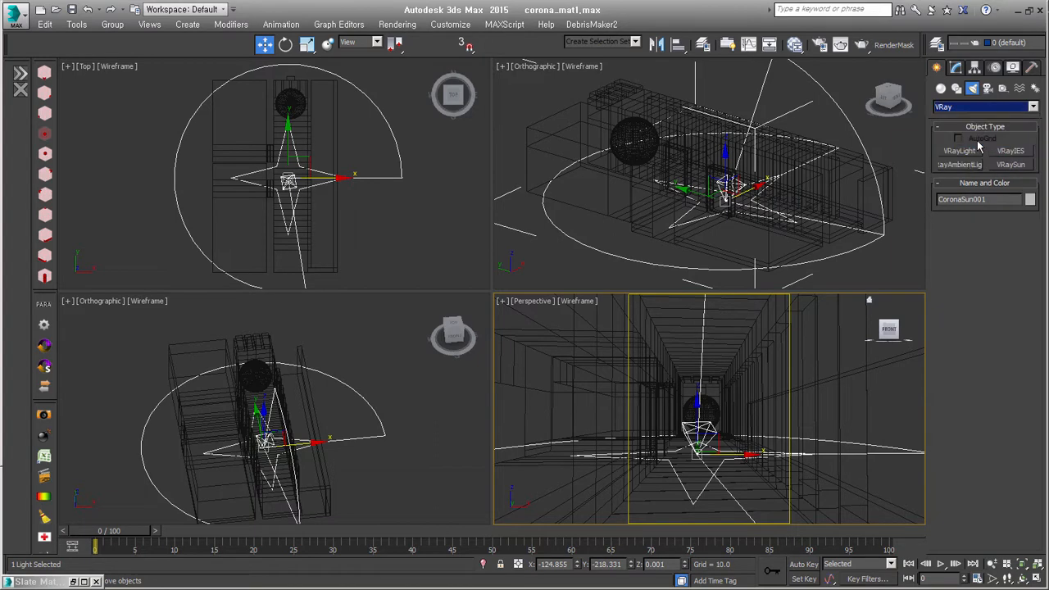
click(987, 88)
click(985, 107)
click(987, 134)
click(1017, 153)
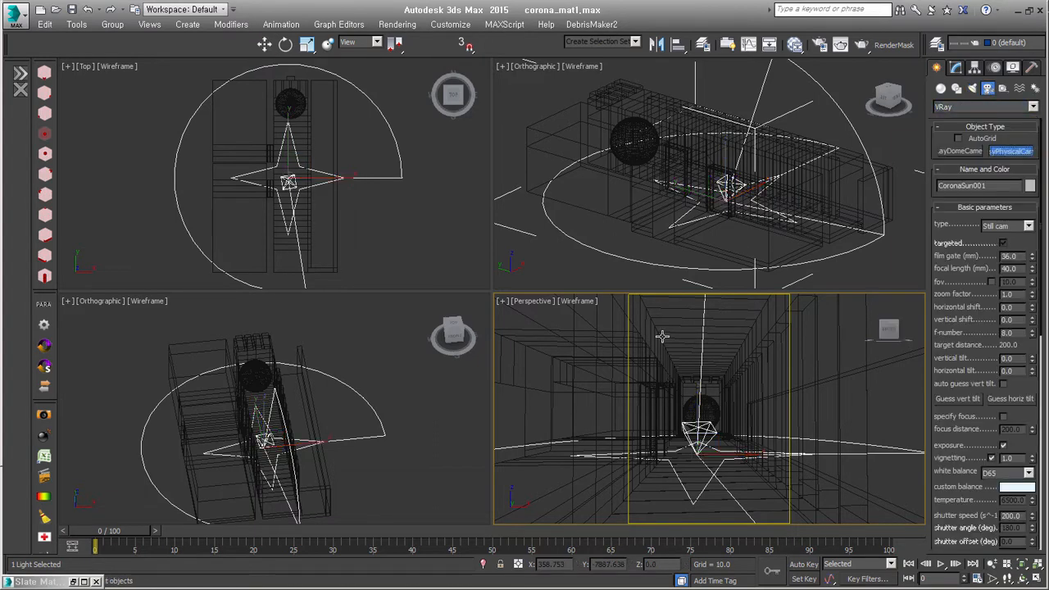
drag(667, 335, 660, 321)
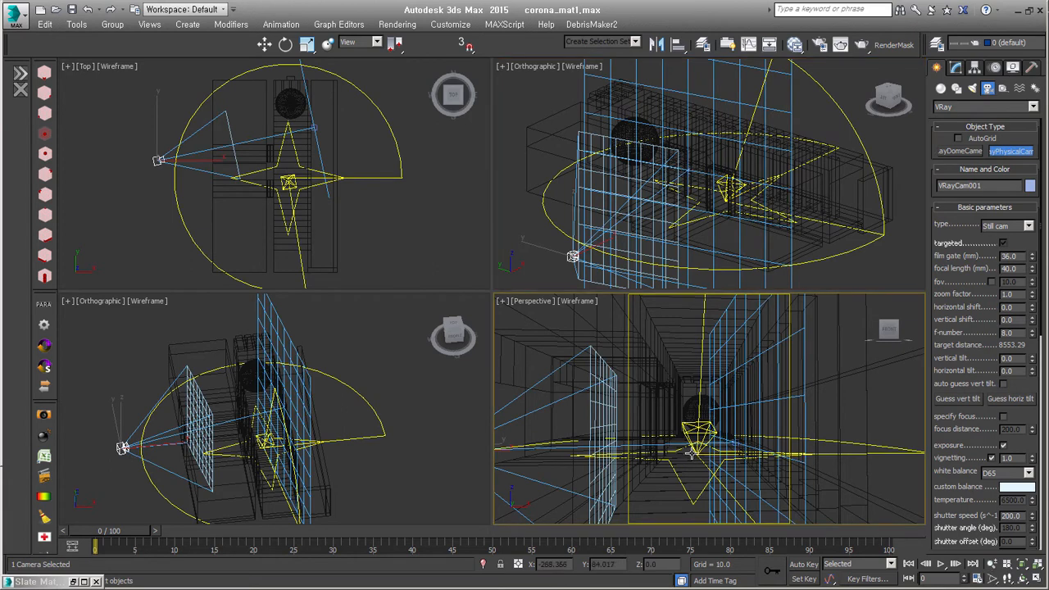
Match the new VRay camera to the Perspective view looking down the corridor, and clear the selection
key(ctrl+c)
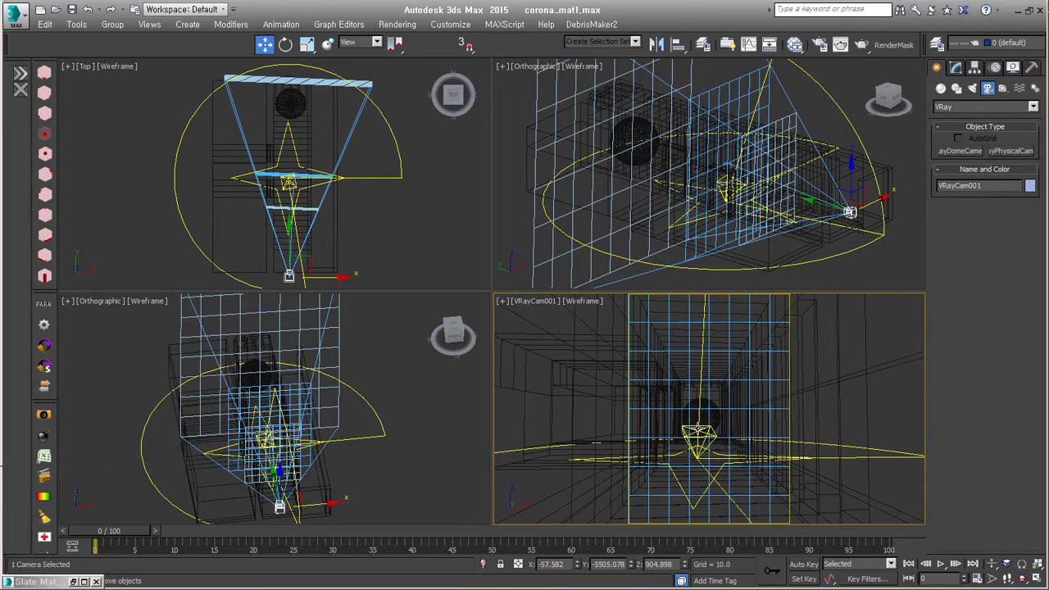
right_click(692, 454)
click(710, 404)
click(861, 353)
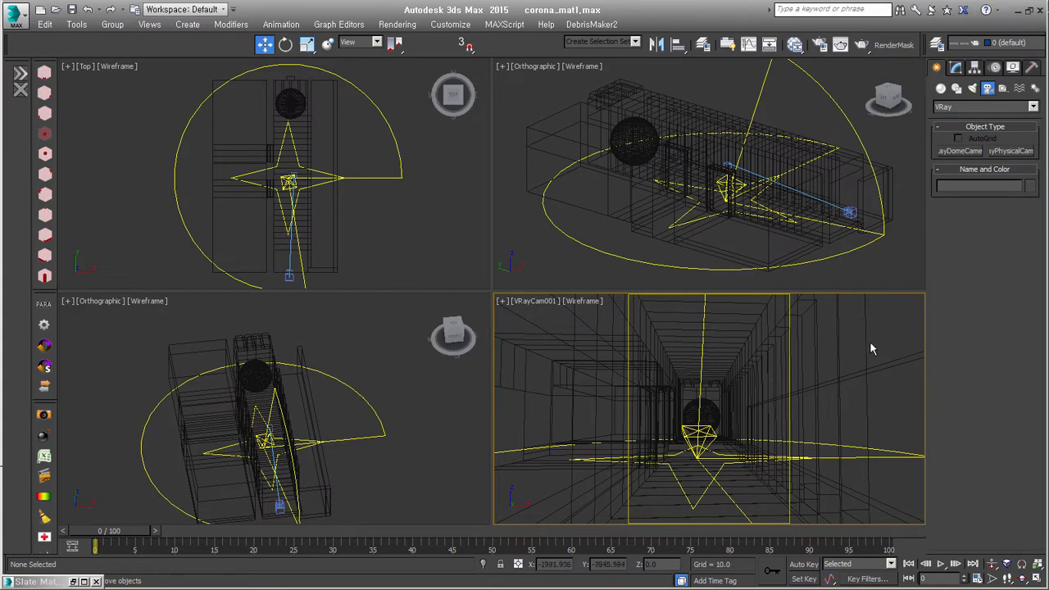
click(681, 321)
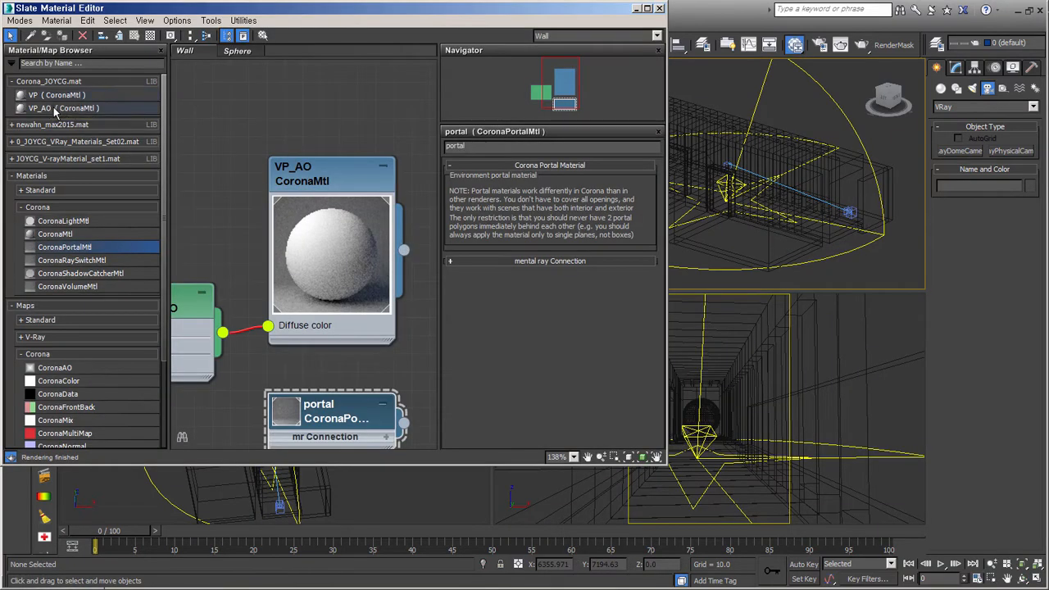
Examine the CoronaAO map feeding the VP_AO material's diffuse color, including its occluded and unoccluded colors
click(309, 172)
middle_drag(258, 267, 355, 212)
scroll(355, 211, down, 1)
double_click(280, 246)
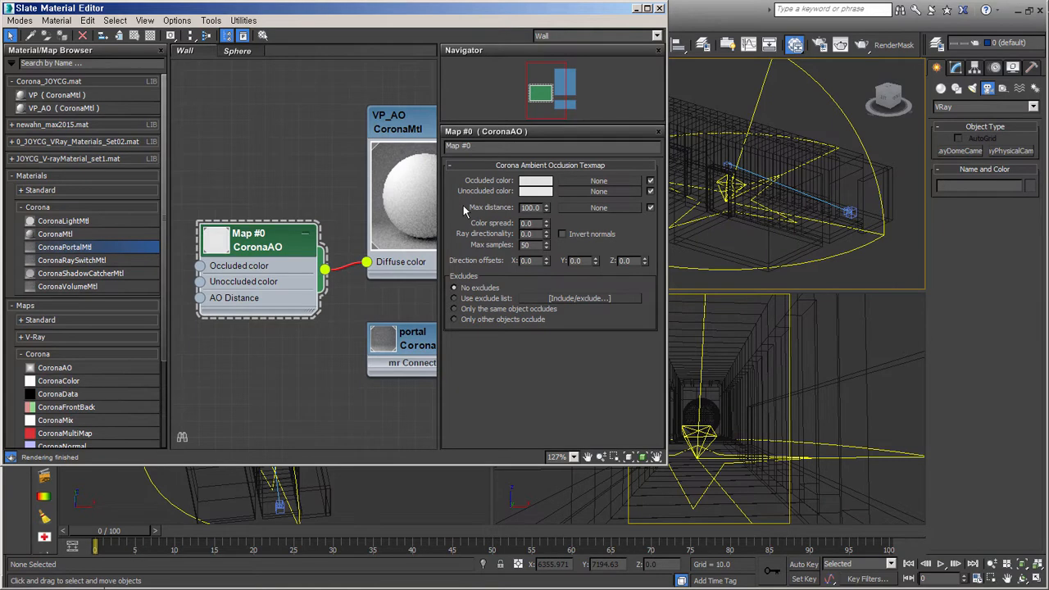
click(543, 186)
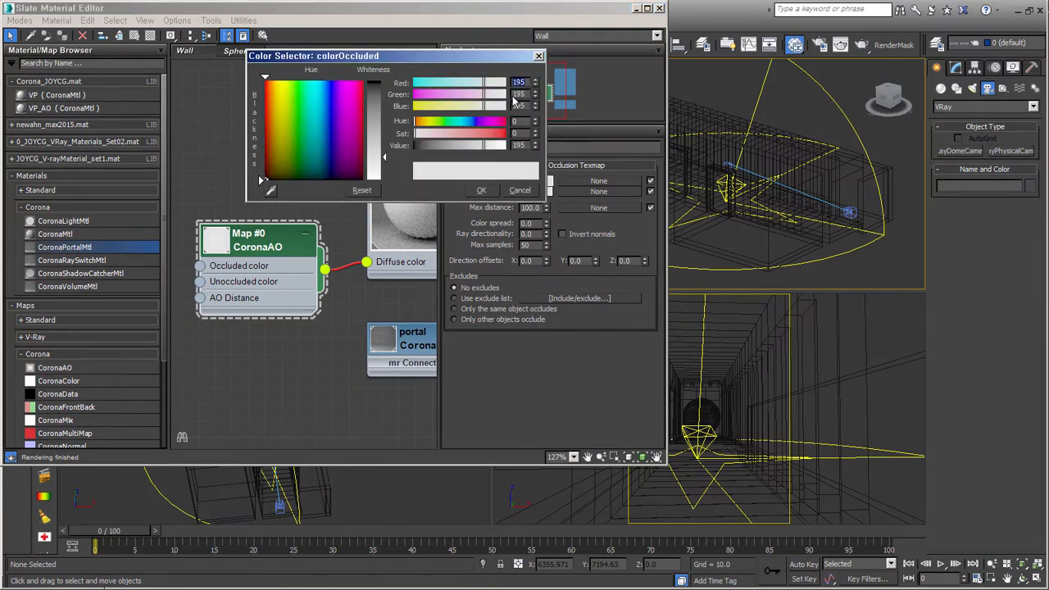
drag(471, 58, 364, 78)
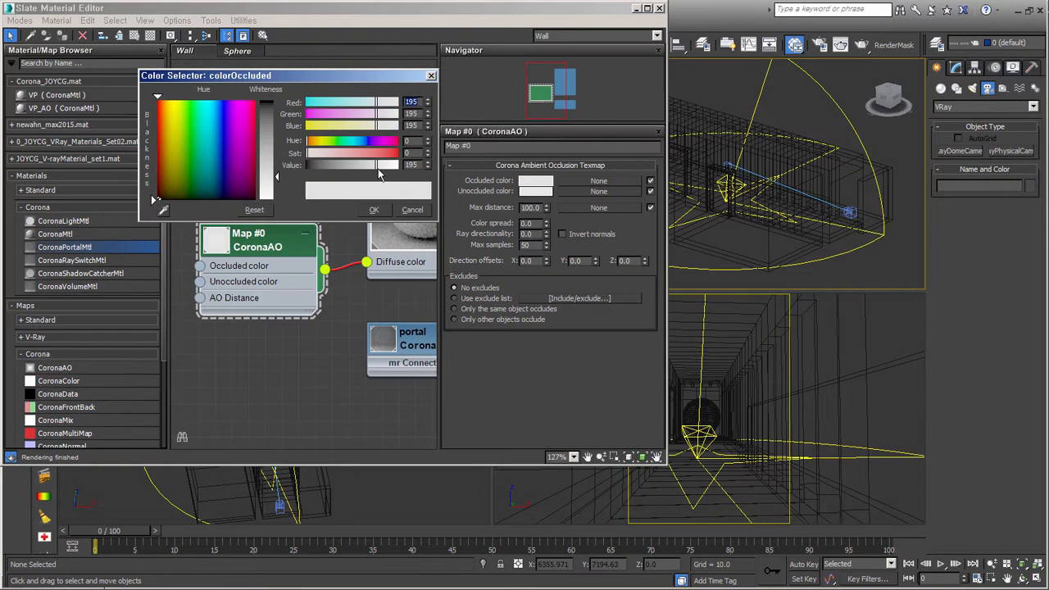
click(534, 191)
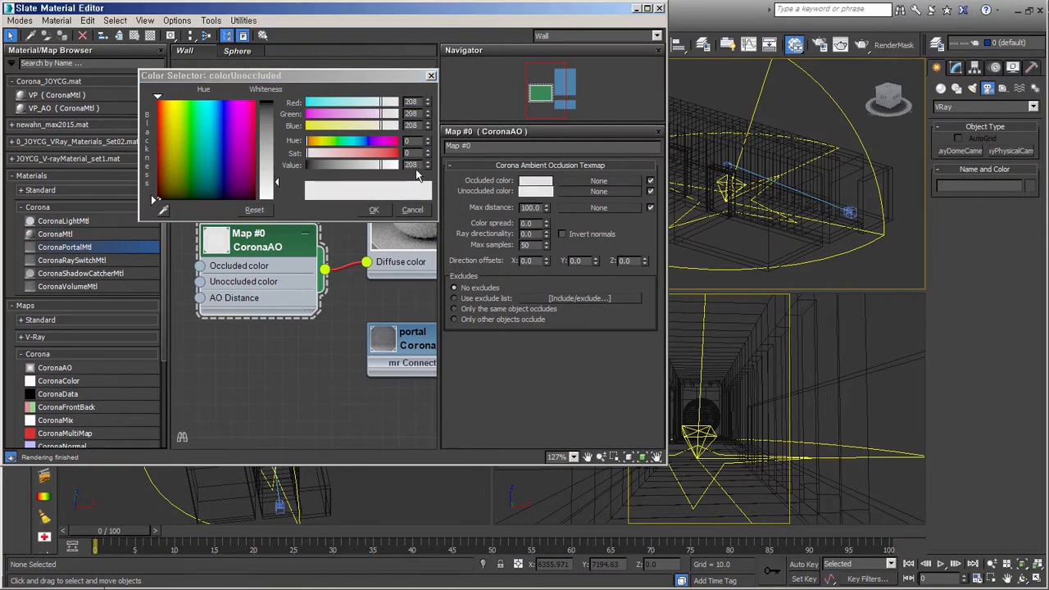
click(412, 211)
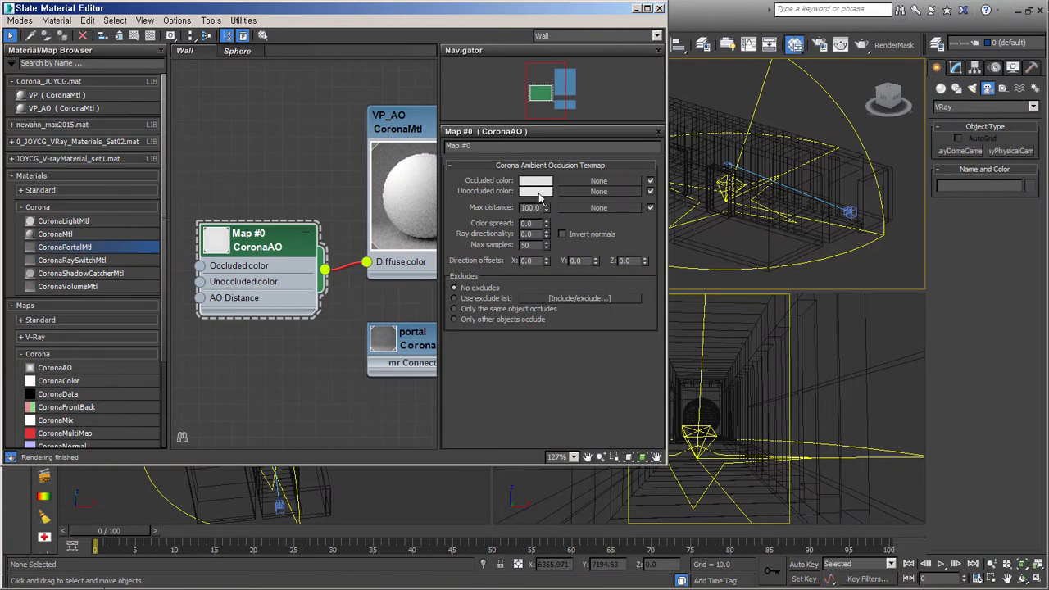
middle_drag(407, 288, 337, 293)
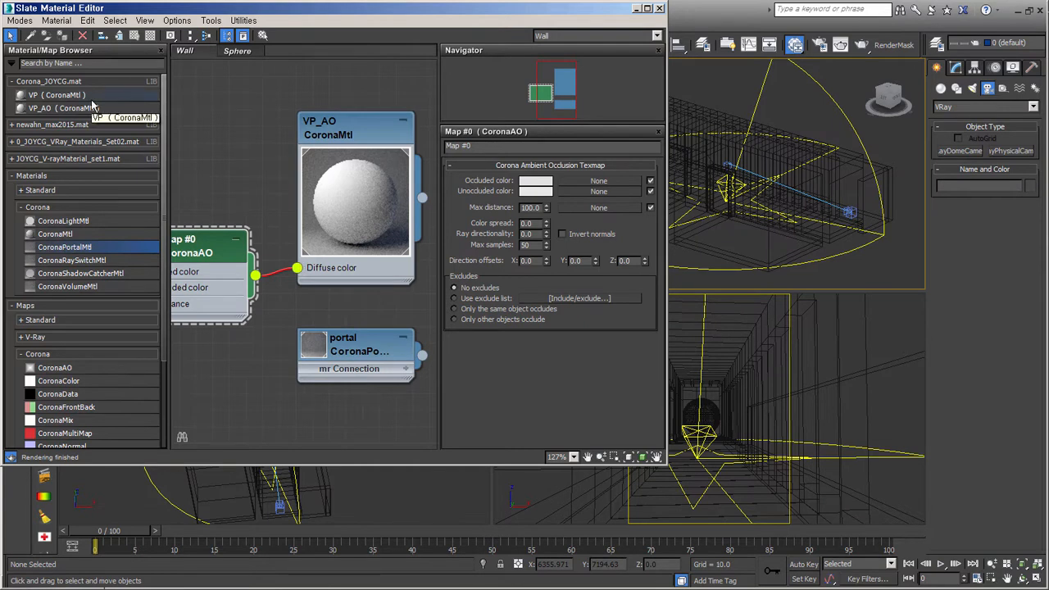
middle_drag(322, 293, 257, 315)
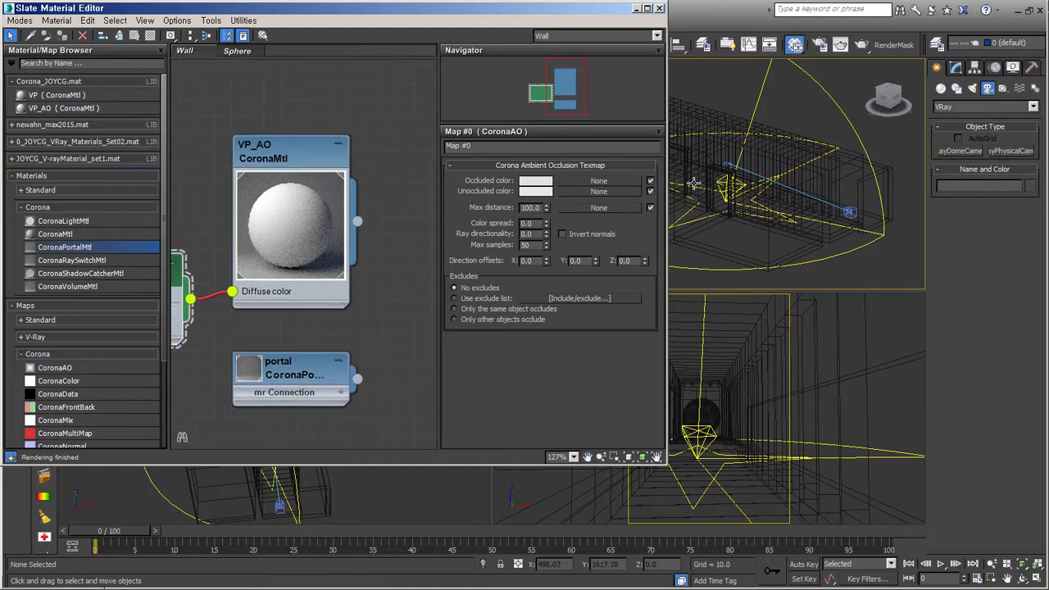
click(638, 9)
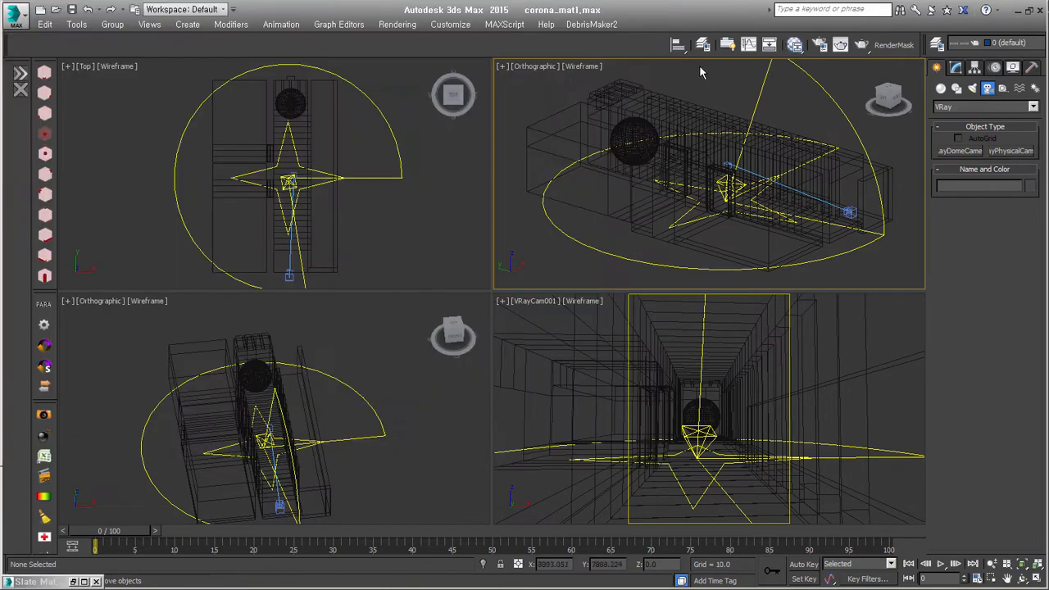
Select the sphere in the corridor and hide the unused node slots of its CoronaMtl in the material editor's Sphere view
click(636, 126)
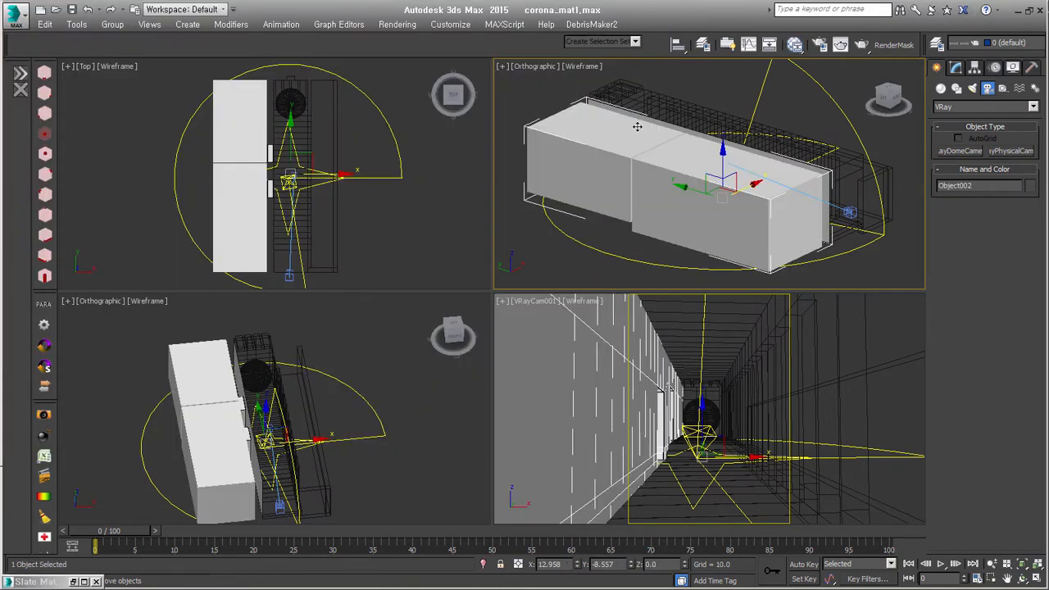
click(637, 126)
alt+middle_drag(726, 174, 683, 204)
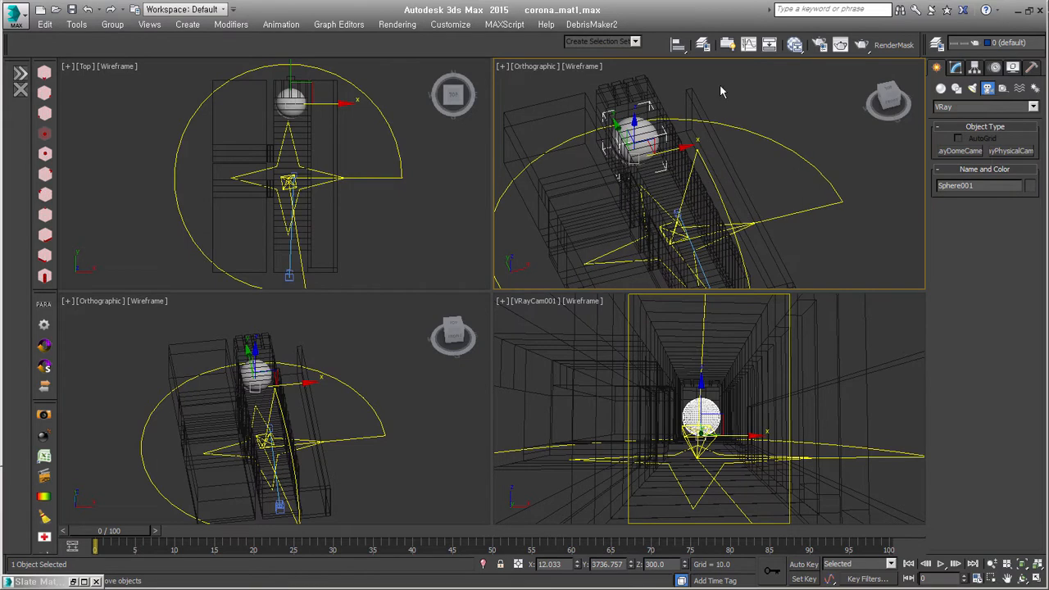
click(795, 44)
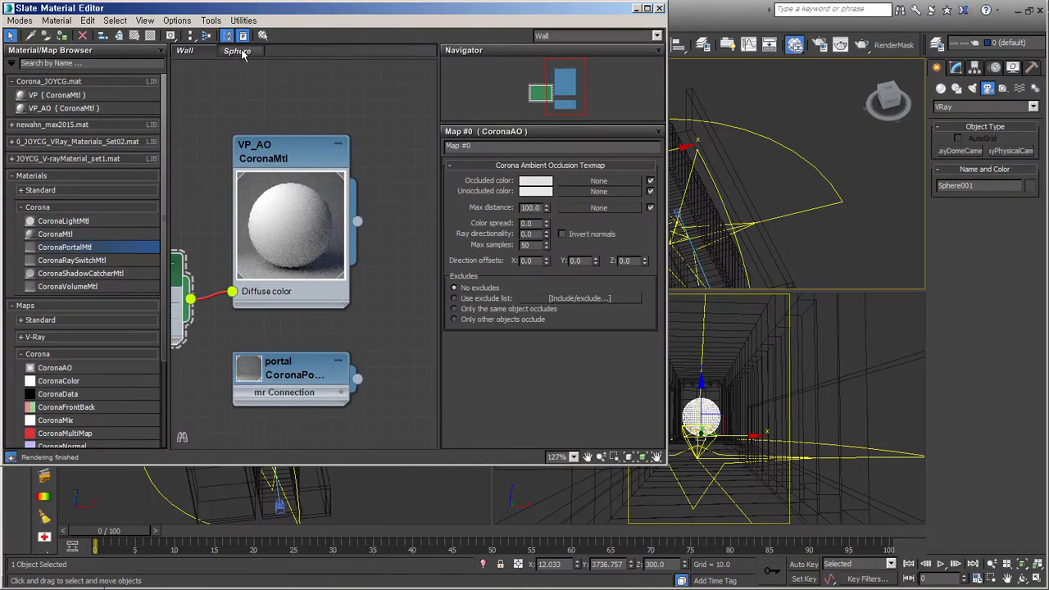
click(237, 51)
double_click(260, 369)
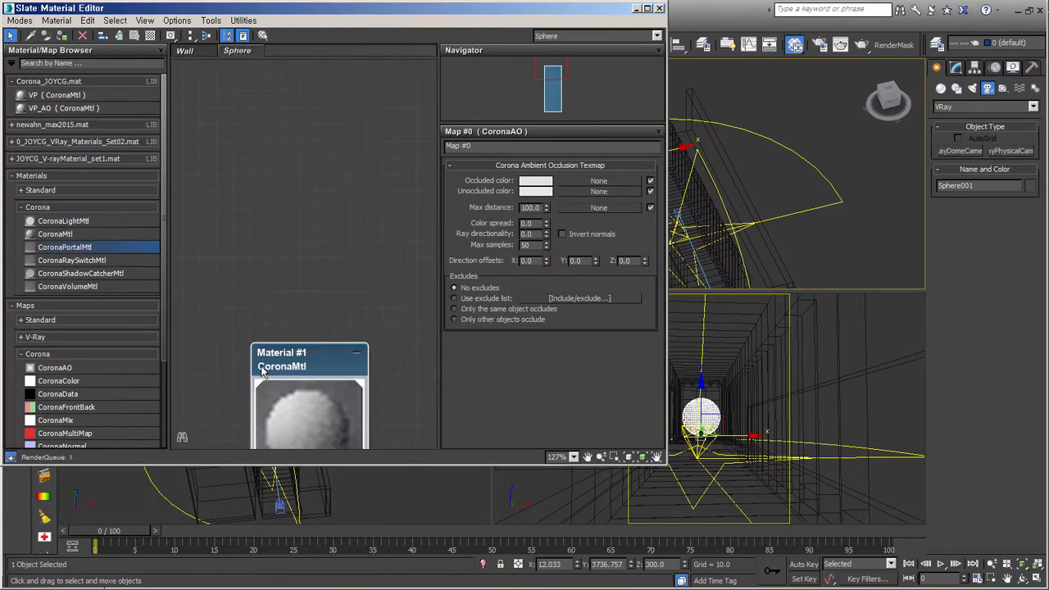
right_click(306, 324)
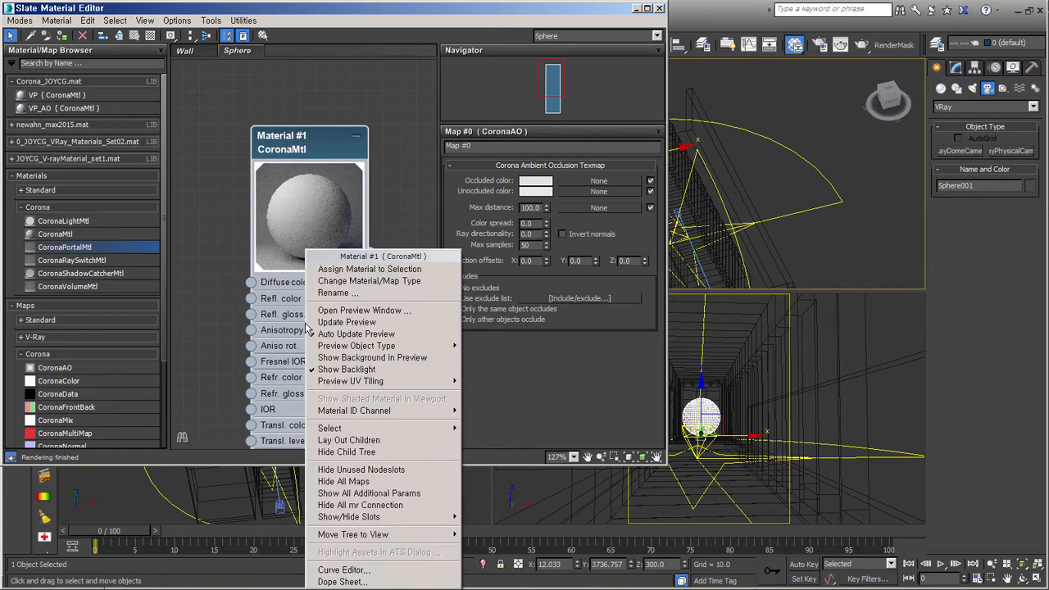
click(365, 467)
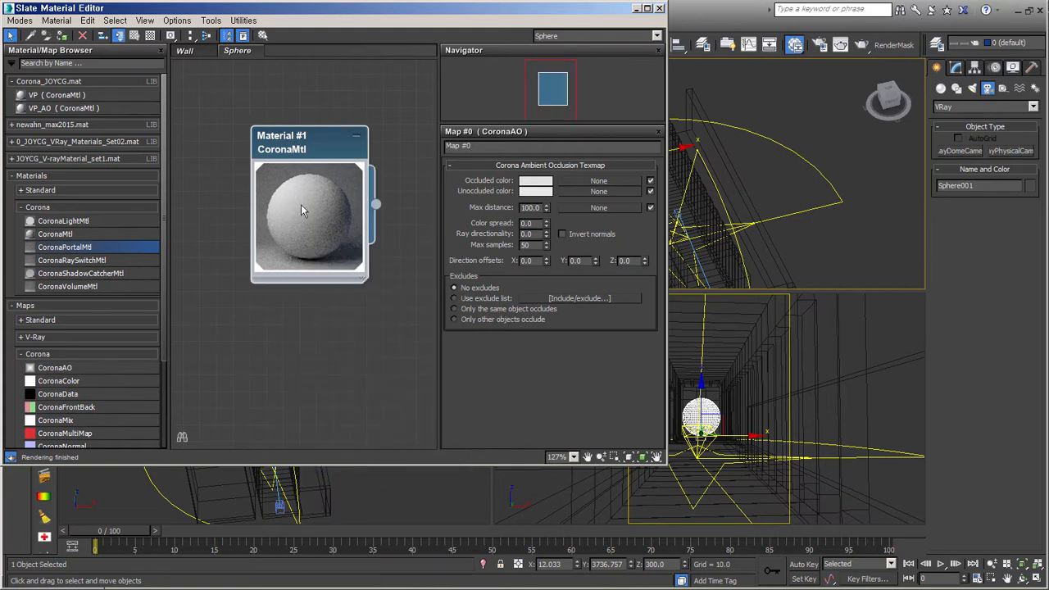
Check the basic options and diffuse color of the sphere's CoronaMtl without changing them
double_click(306, 152)
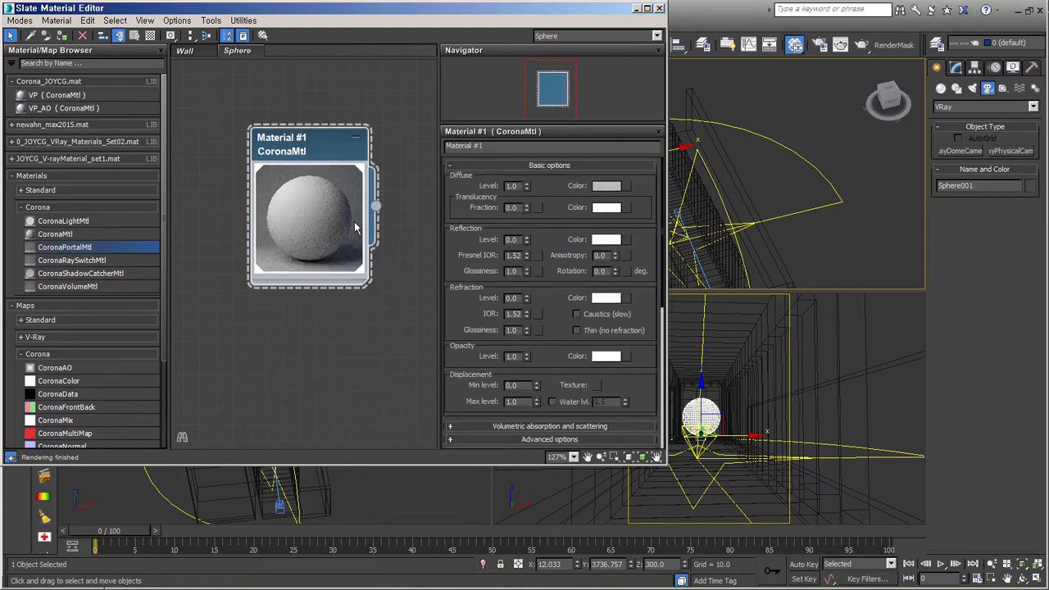
click(604, 188)
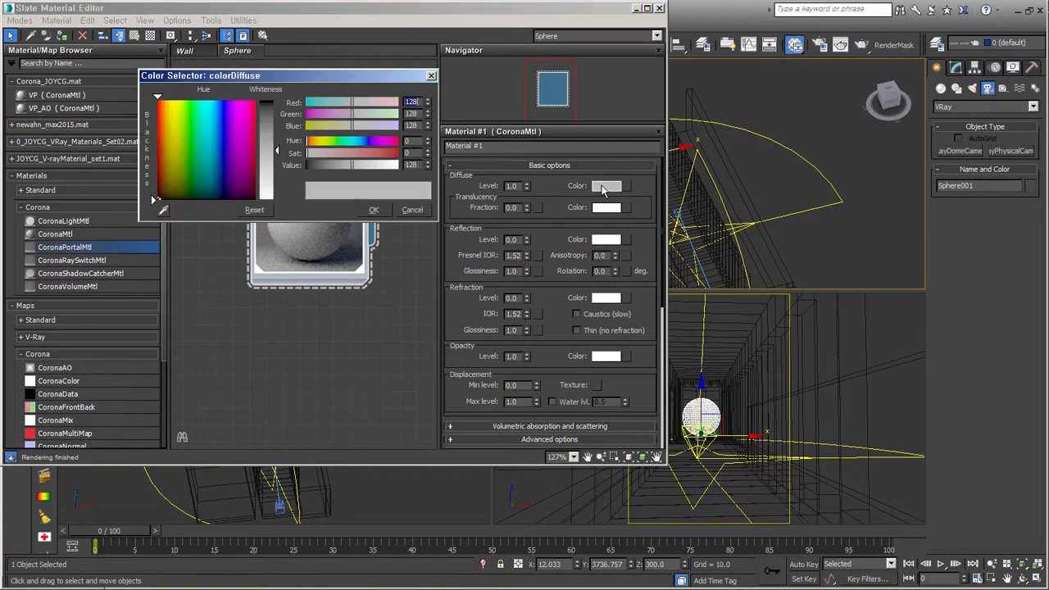
click(413, 210)
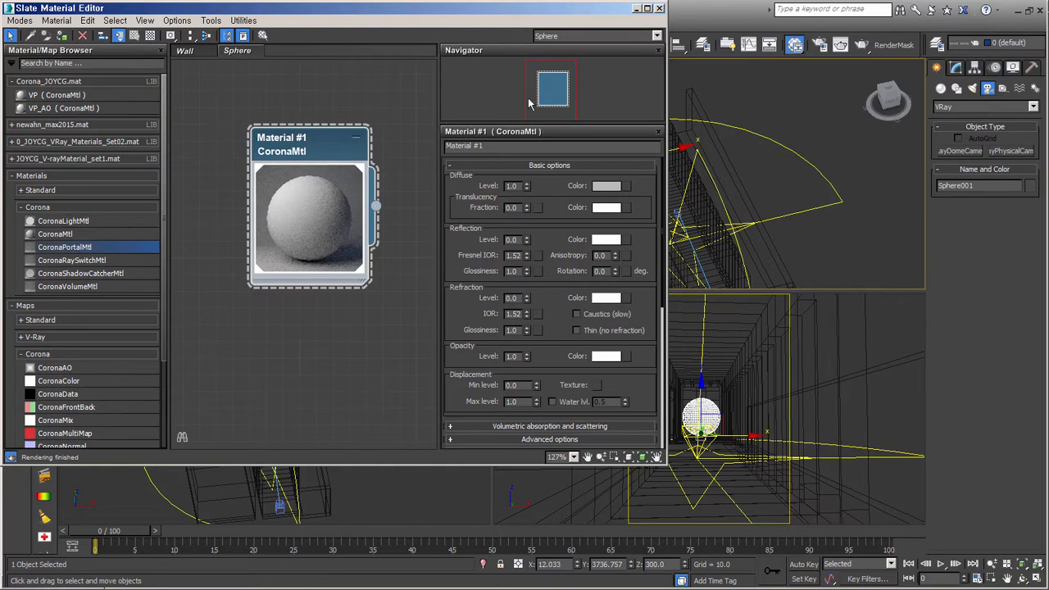
click(636, 9)
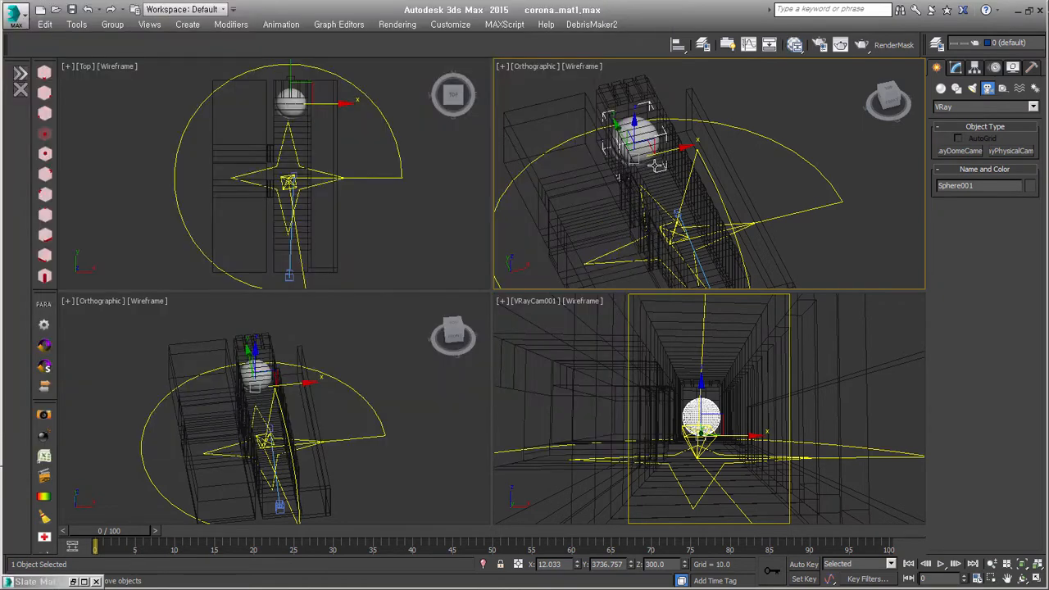
Deselect the sphere and review the render output size and the Corona scene, tone mapping and photographic exposure settings
click(773, 348)
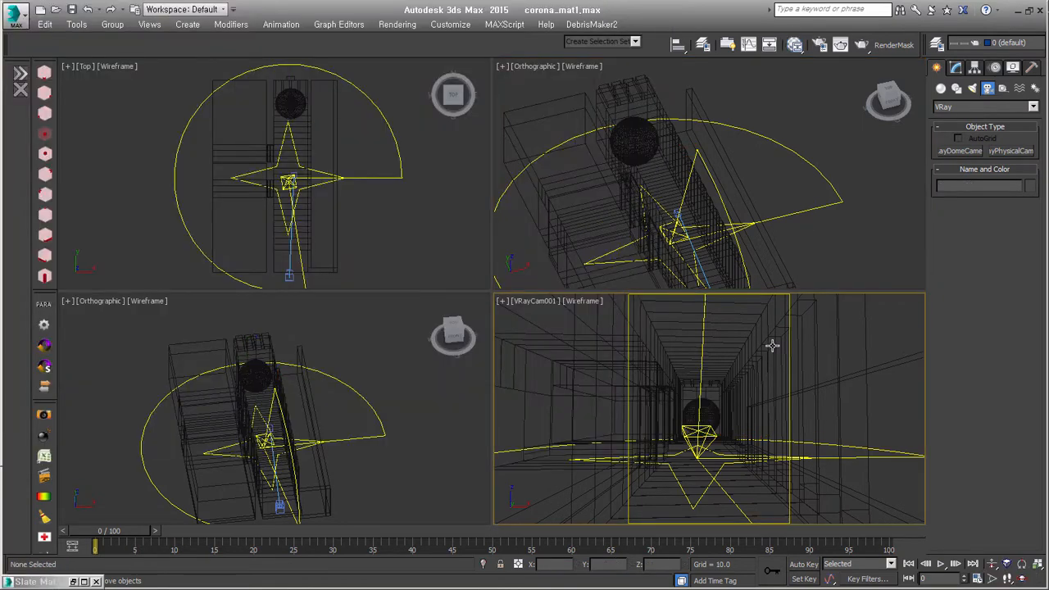
click(820, 45)
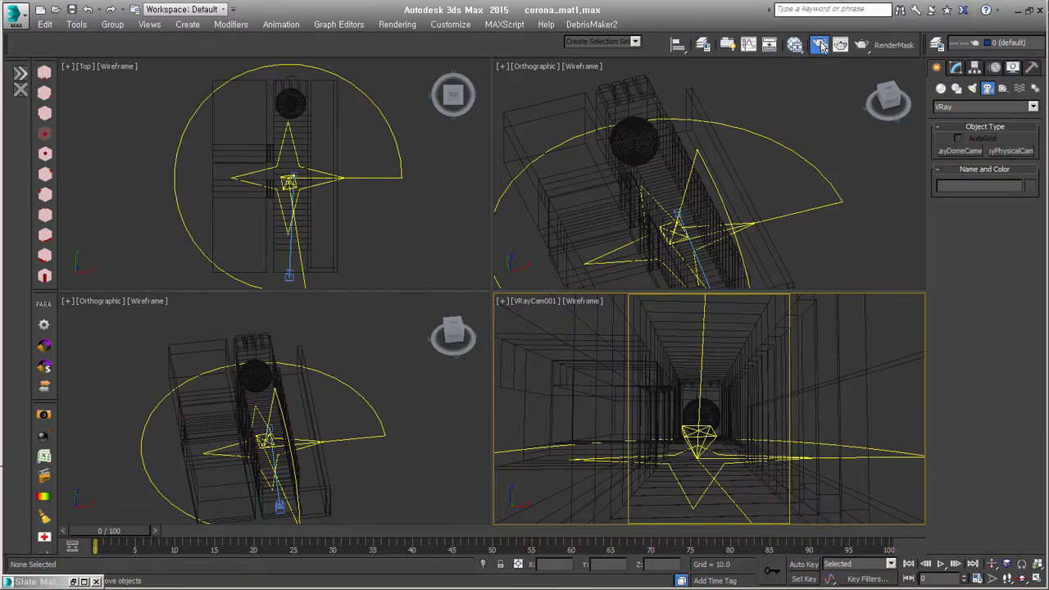
drag(288, 200, 358, 158)
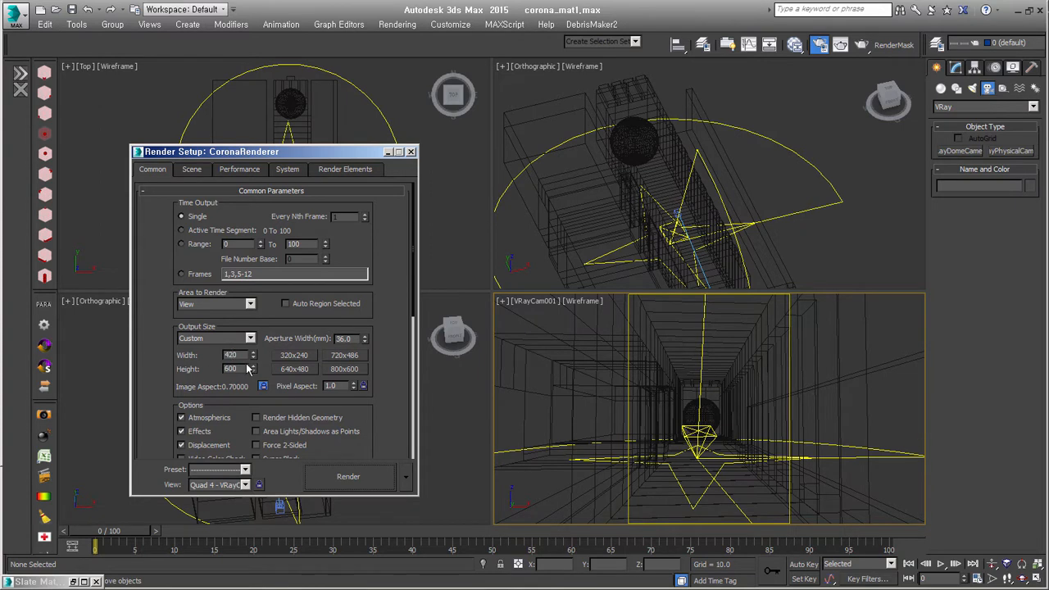
click(192, 171)
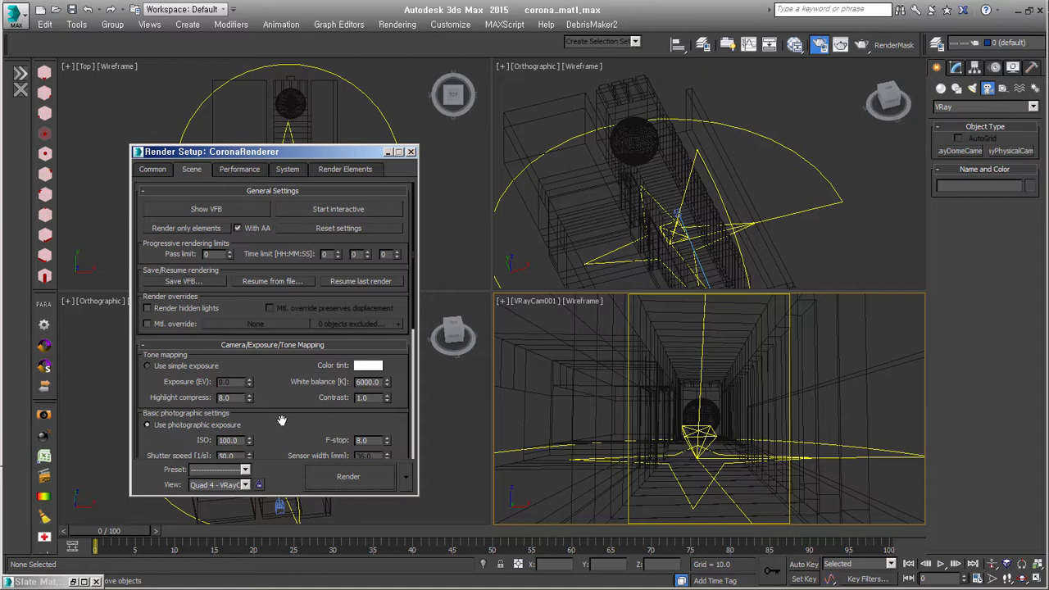
drag(285, 430, 280, 340)
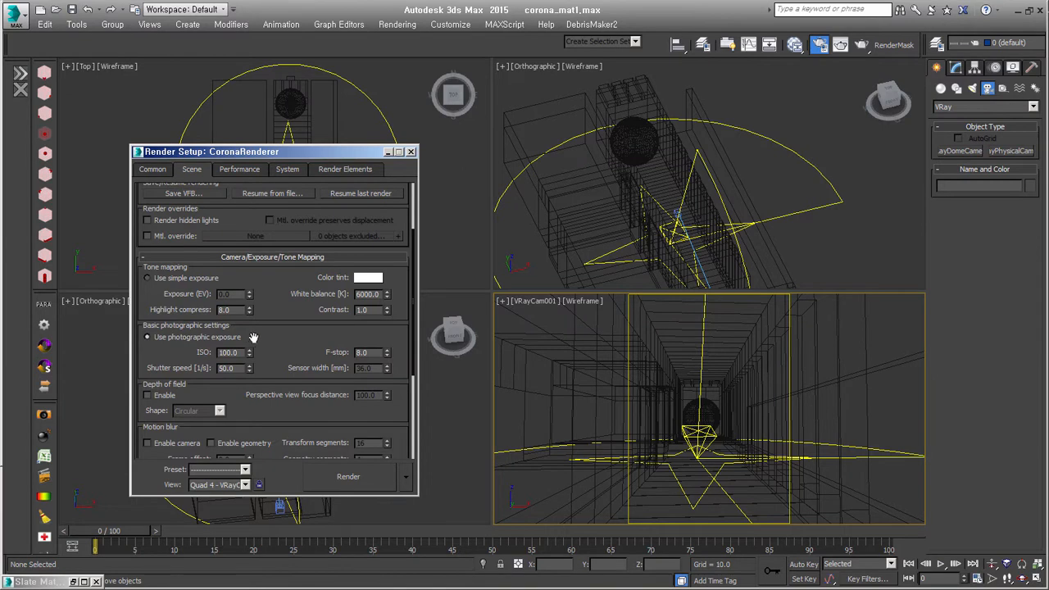
drag(272, 339, 273, 298)
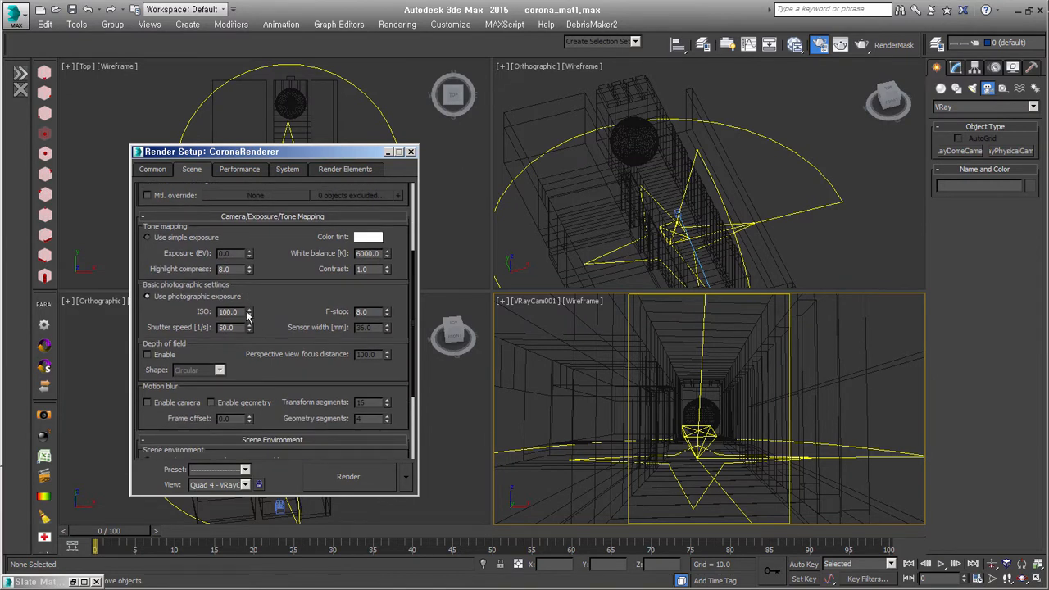
Select the camera of the VRayCam001 view and add a CoronaCameraMod modifier to it
click(542, 302)
click(616, 515)
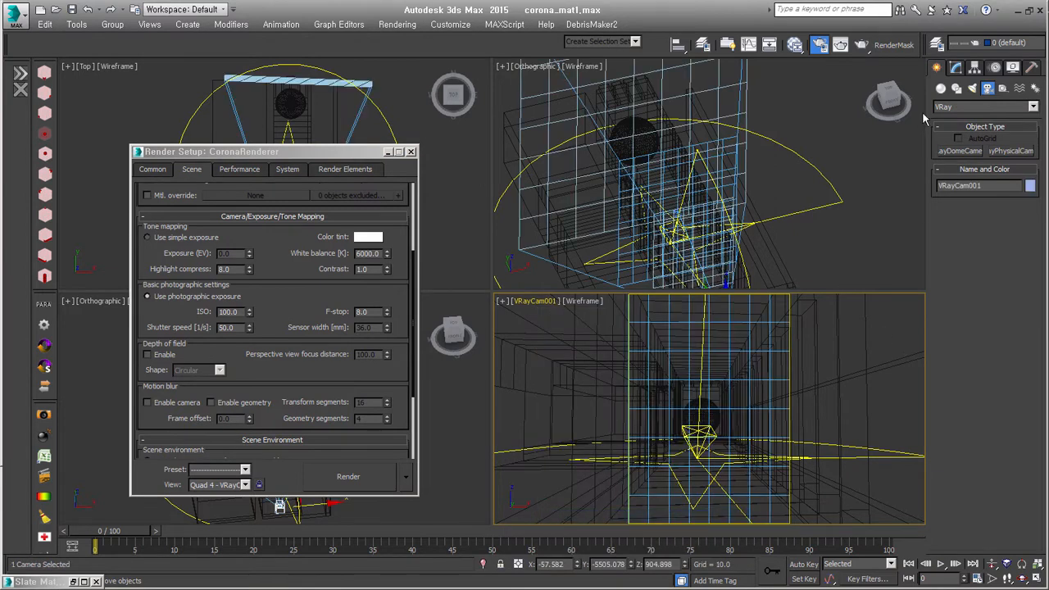
click(956, 69)
click(1019, 104)
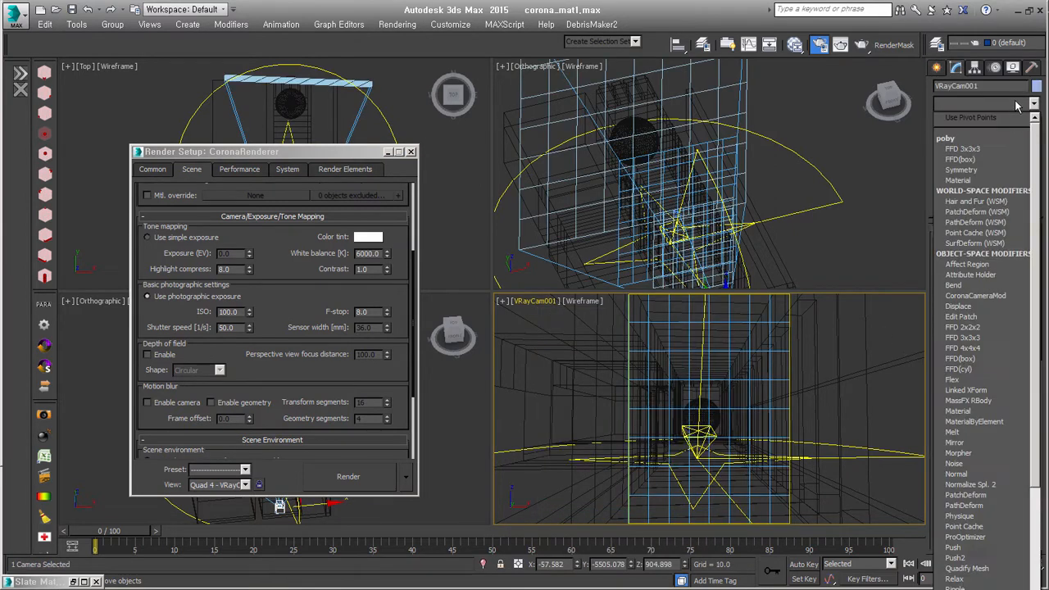
click(1015, 303)
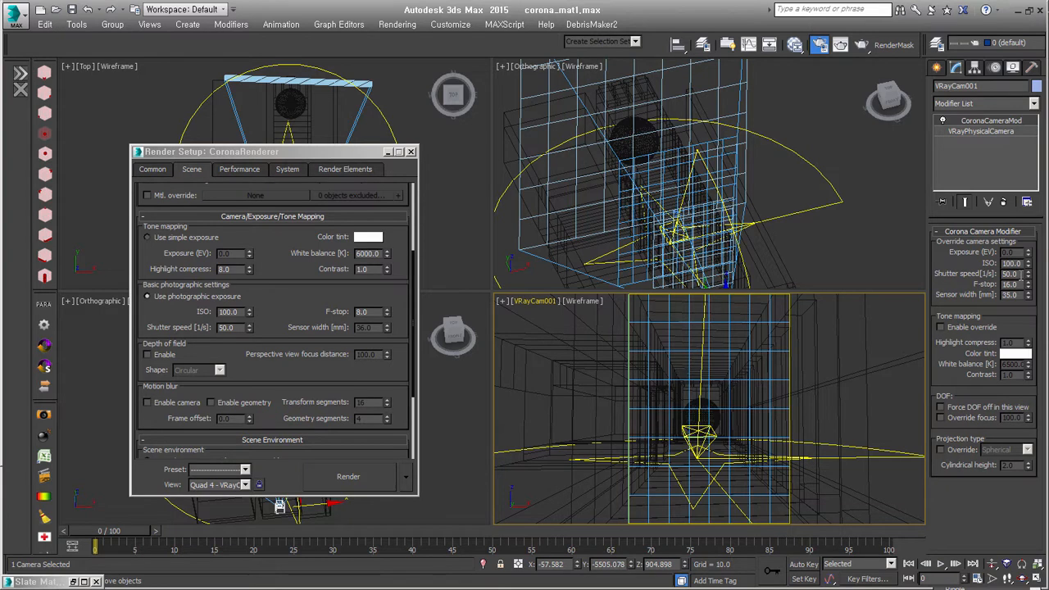
Set the F-stop of the camera's Corona modifier to 5.6 and clear the selection
double_click(1015, 283)
text(5.6)
click(951, 292)
click(798, 257)
right_click(784, 419)
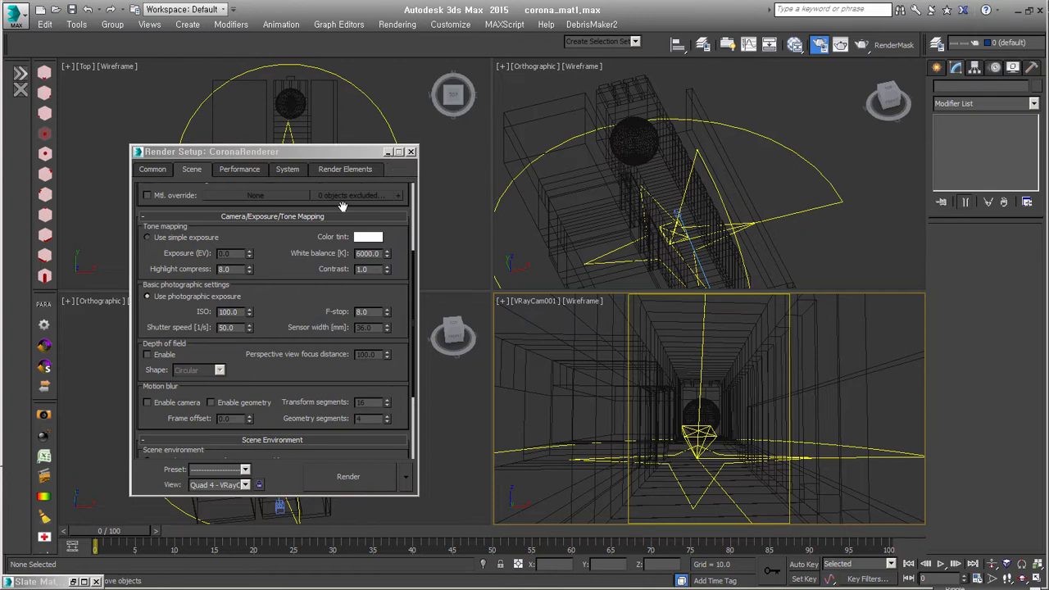
Select the CoronaSun, try an interactive render and a regular render, stop both, and close the frame buffer
click(641, 231)
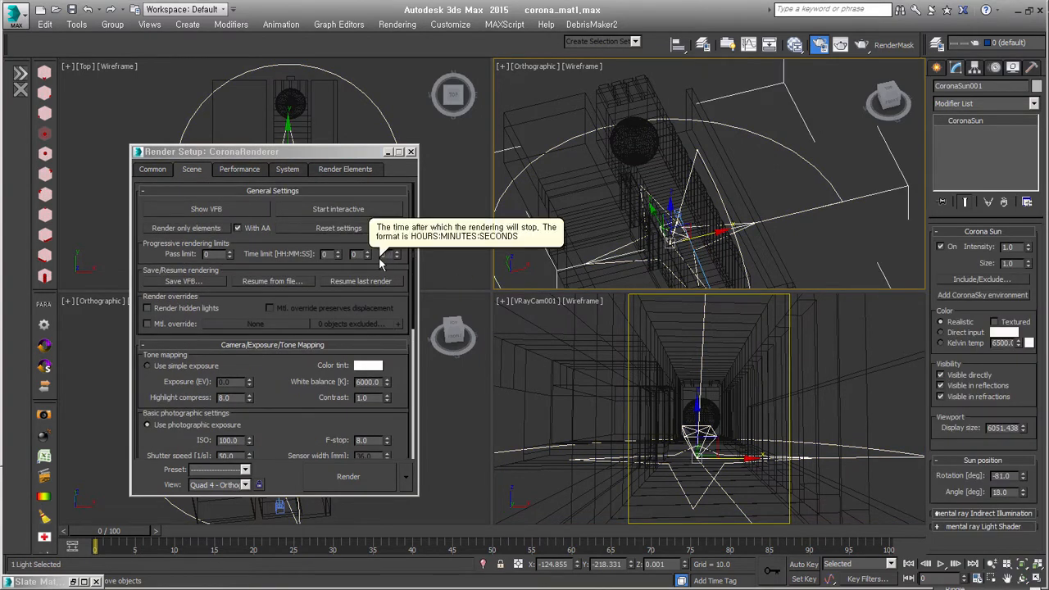
click(376, 209)
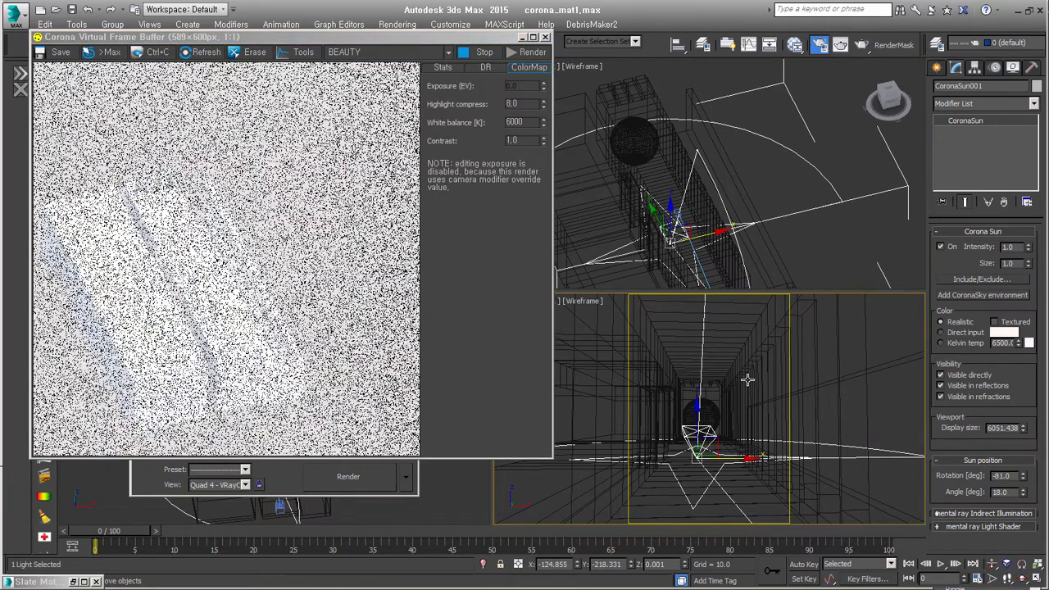
drag(484, 40, 583, 87)
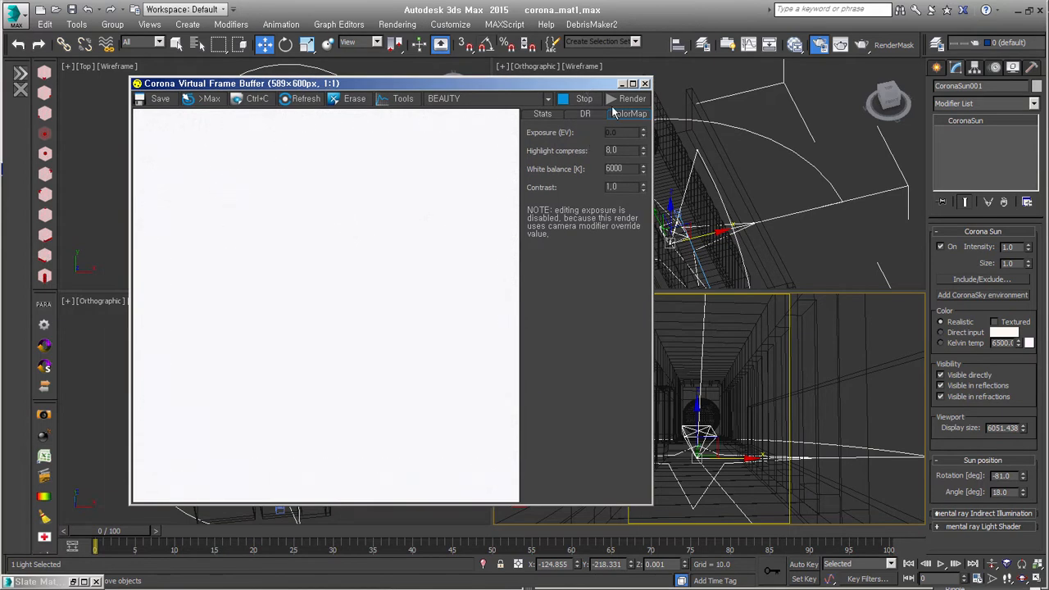
click(585, 100)
click(633, 100)
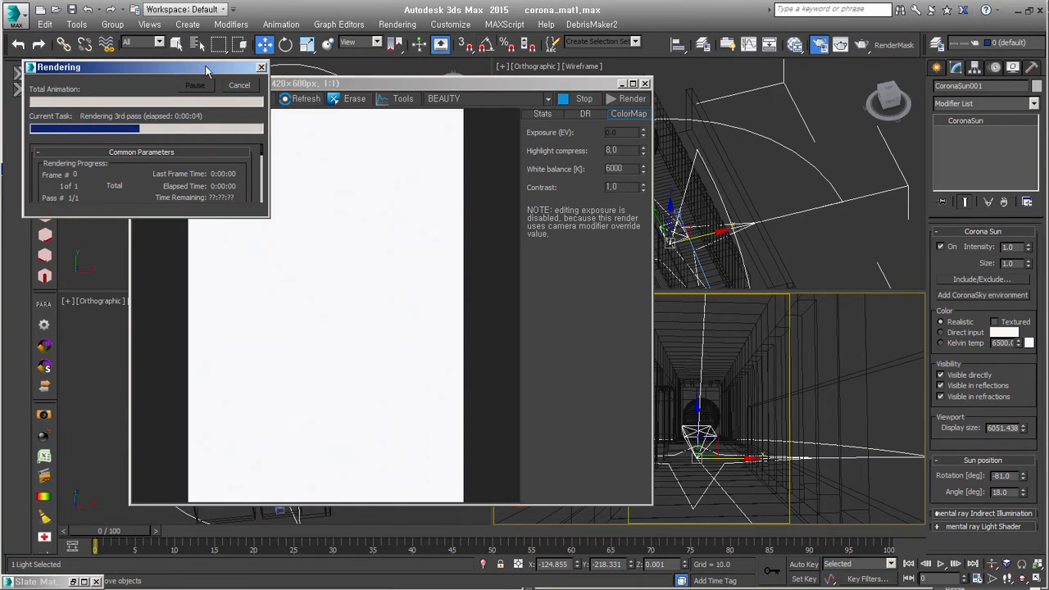
click(239, 85)
click(645, 84)
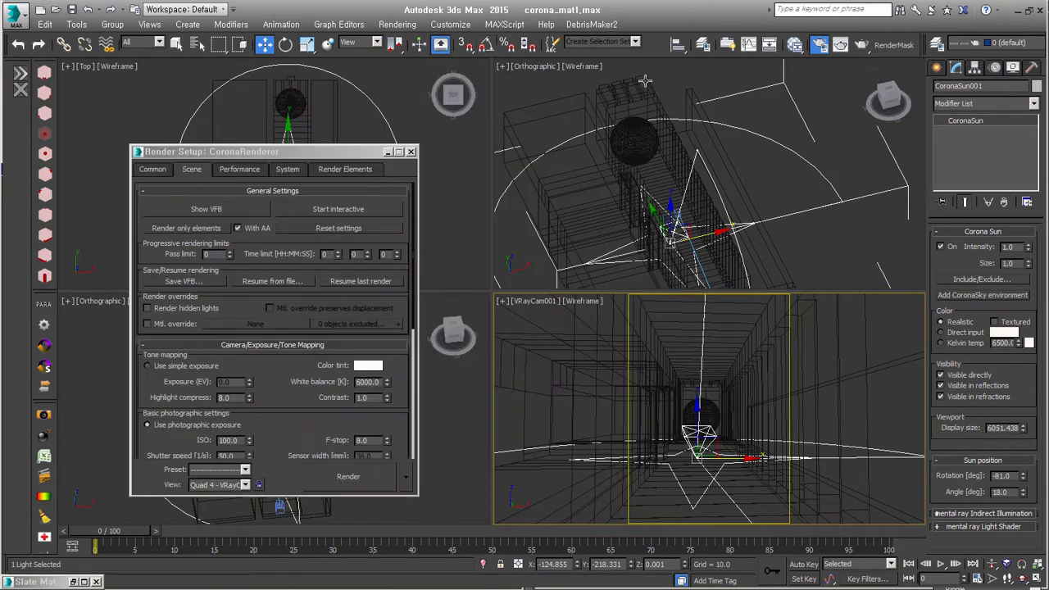
Minimize the render setup and move the VRayCam001 camera forward along the corridor in the top view
click(390, 150)
click(425, 192)
scroll(264, 229, up, 4)
click(340, 244)
drag(340, 221, 340, 200)
Start interactive rendering of the VRayCam001 view
right_click(698, 354)
key(F10)
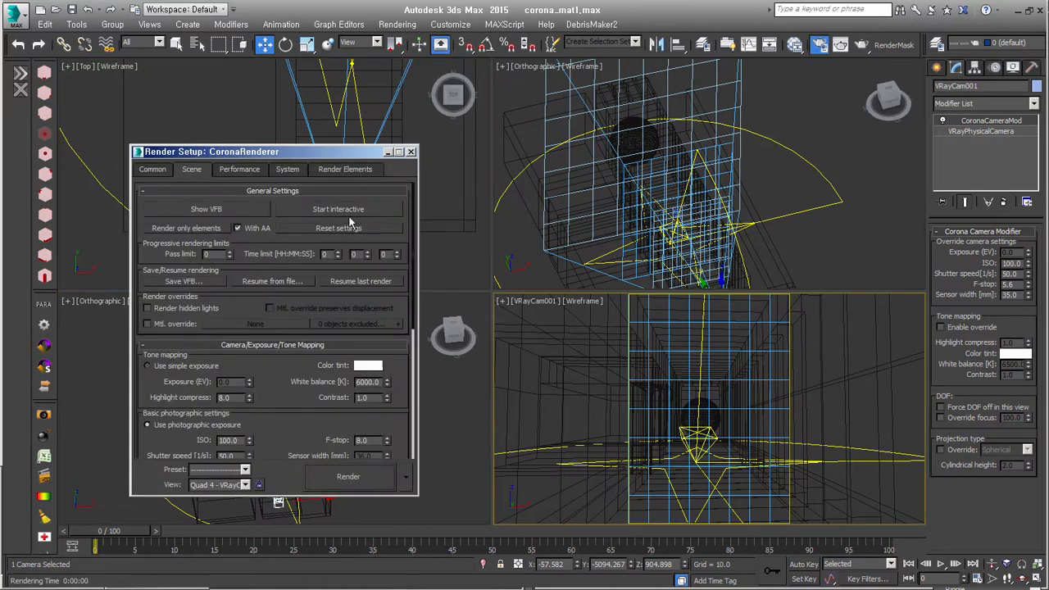
click(350, 209)
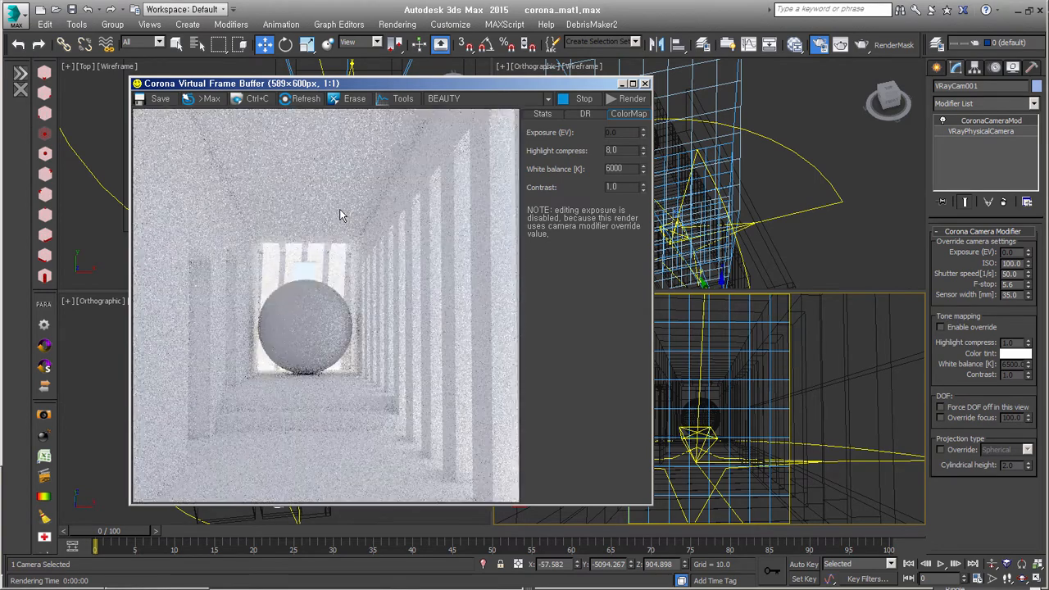
Select the CoronaSun and set its position to a rotation of -89 degrees and an angle of 52 degrees
click(868, 462)
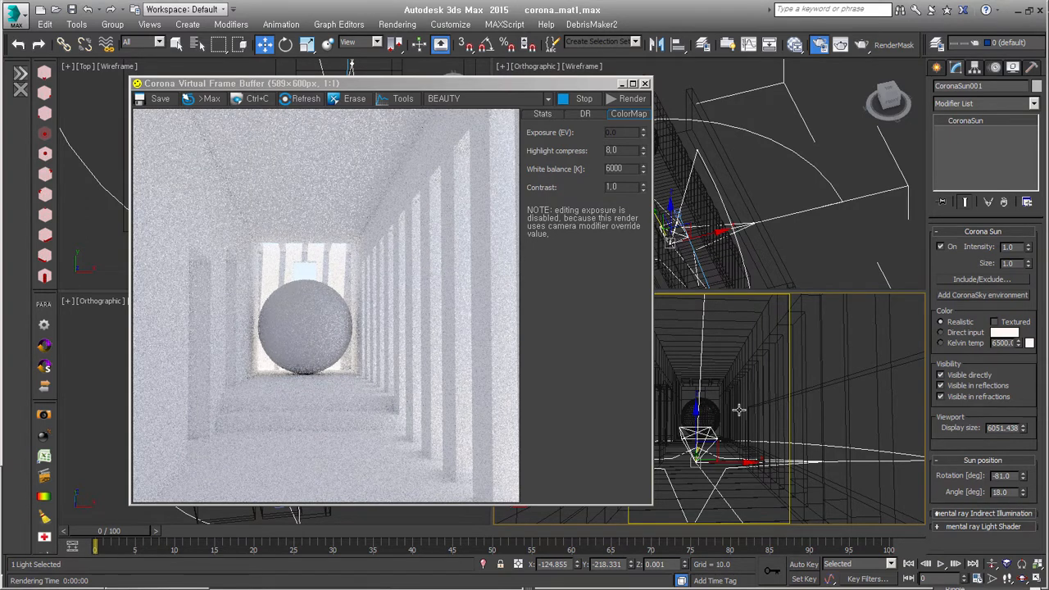
click(1022, 489)
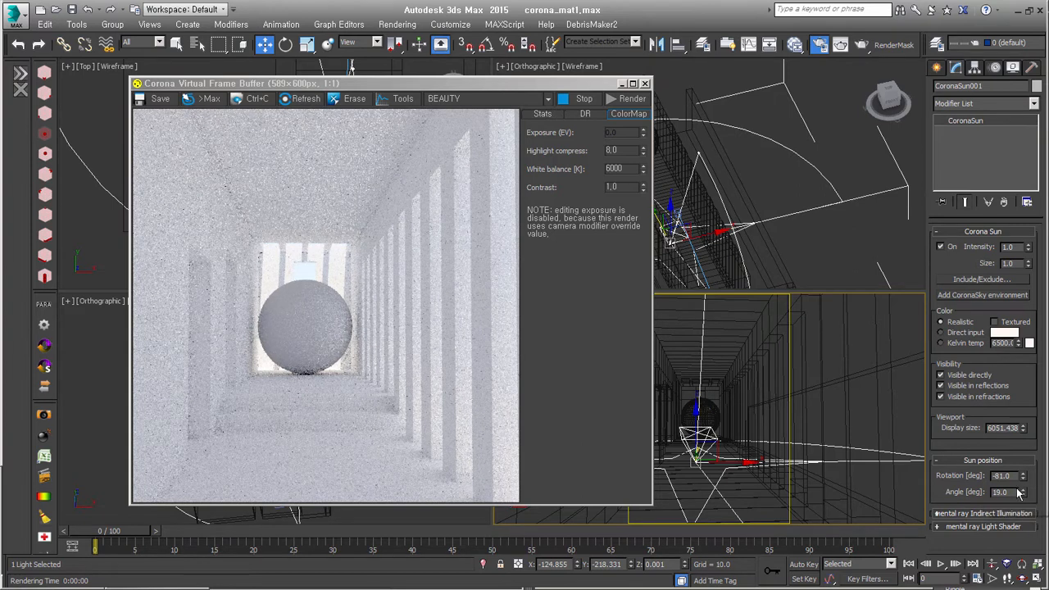
drag(377, 85, 350, 77)
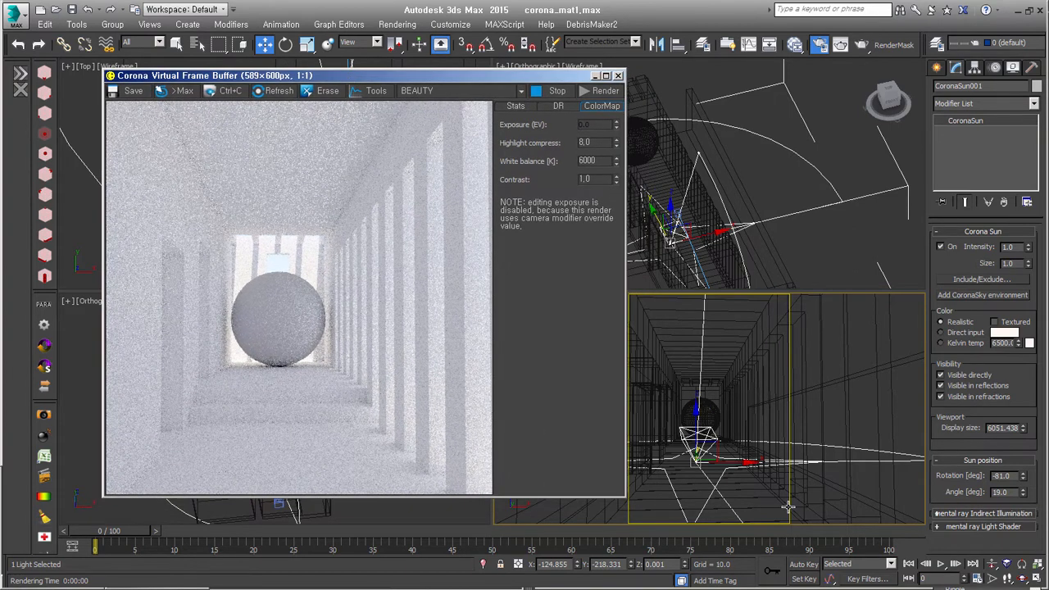
drag(1022, 495, 1022, 463)
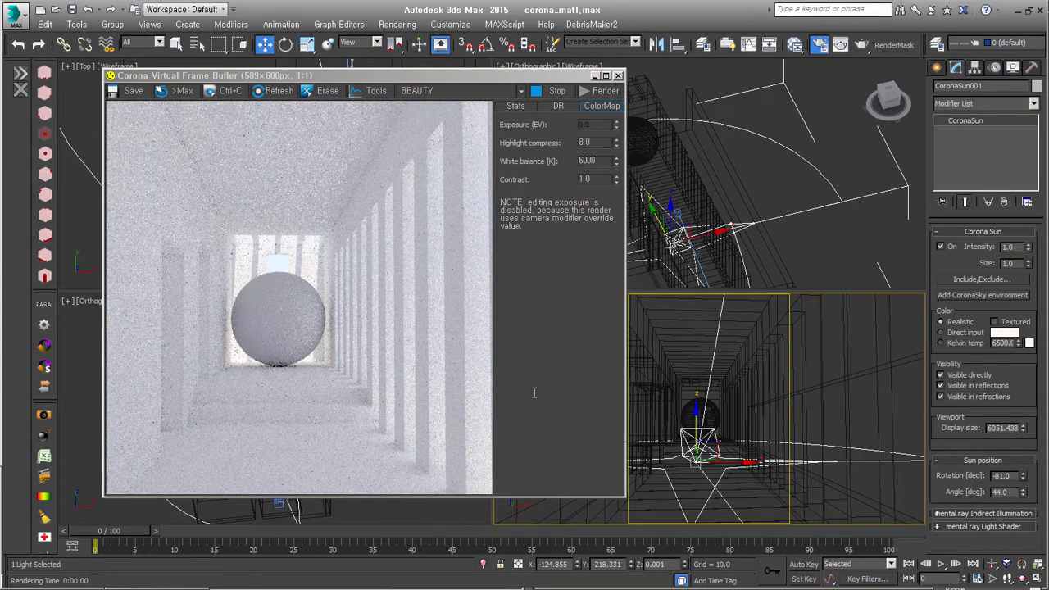
click(1022, 474)
mouse_move(1022, 477)
mouse_down()
mouse_move(1024, 509)
mouse_move(1024, 486)
mouse_up()
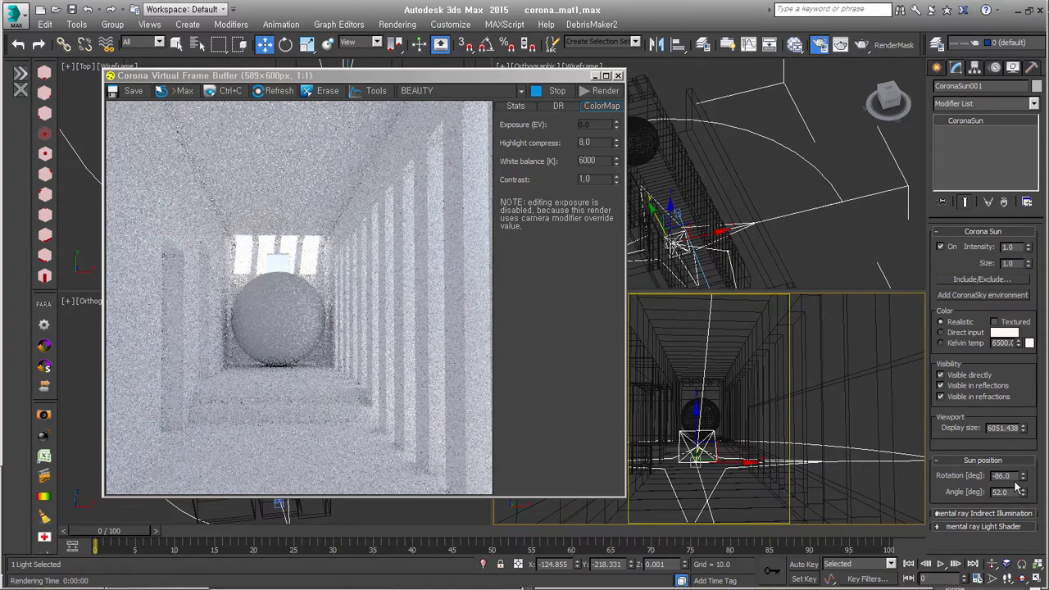
drag(1023, 477, 1024, 482)
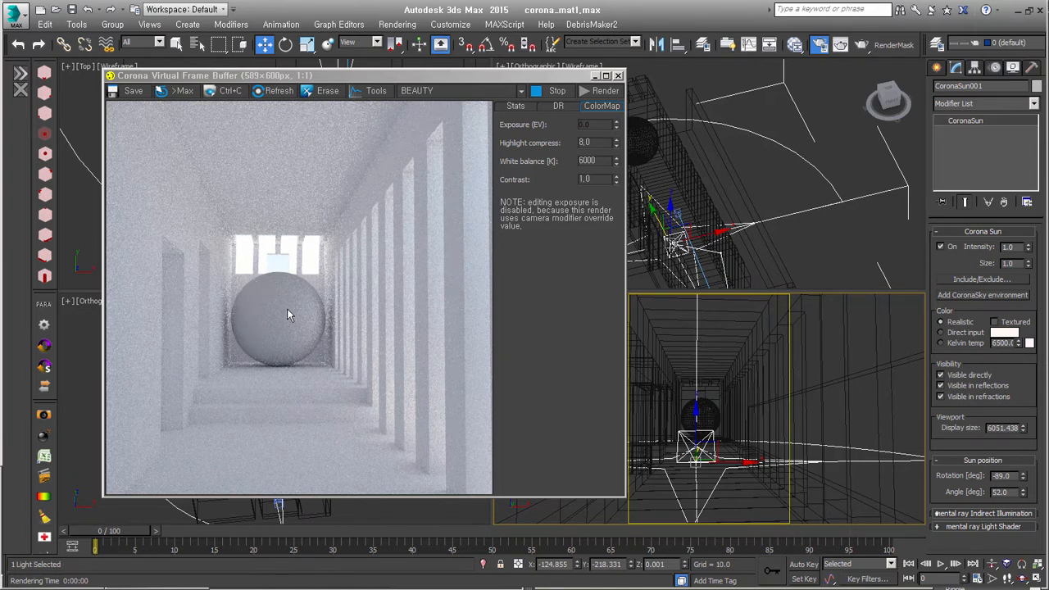
Set the render output height to 480, restart interactive rendering, and shrink the frame buffer window
drag(444, 79, 426, 79)
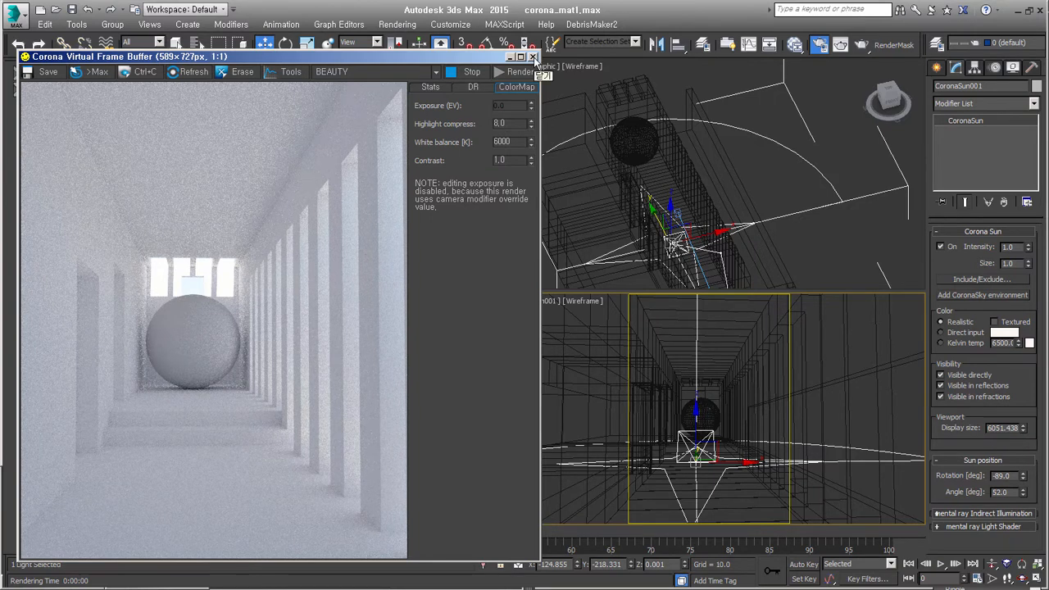
click(532, 58)
drag(246, 369, 136, 366)
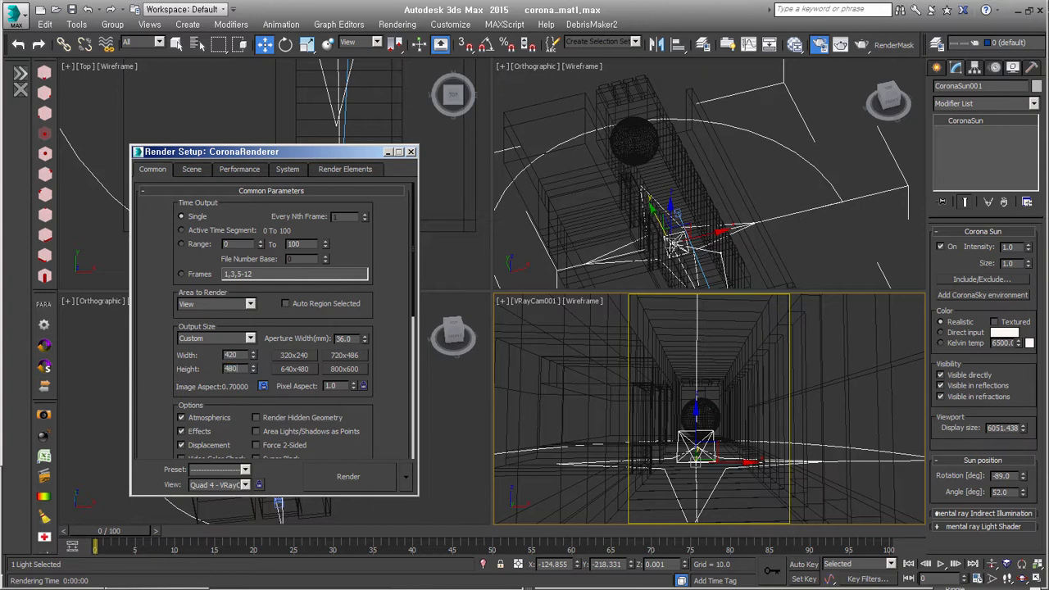
click(191, 170)
click(337, 209)
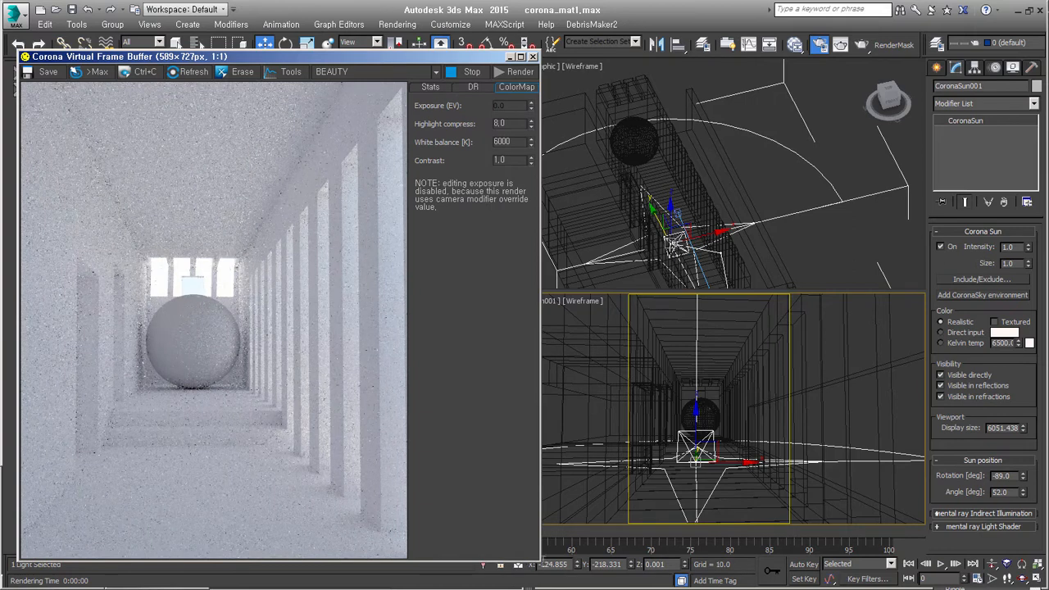
drag(528, 561, 506, 538)
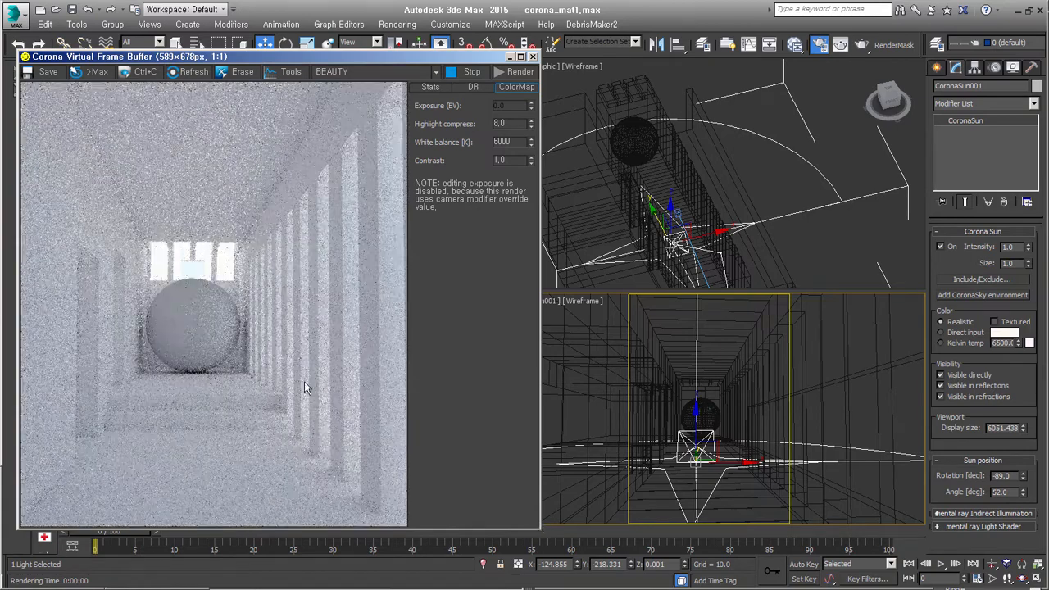
Select the sphere and arrange the Slate Material Editor beside the live render, showing the sphere's CoronaMtl
key(m)
click(698, 413)
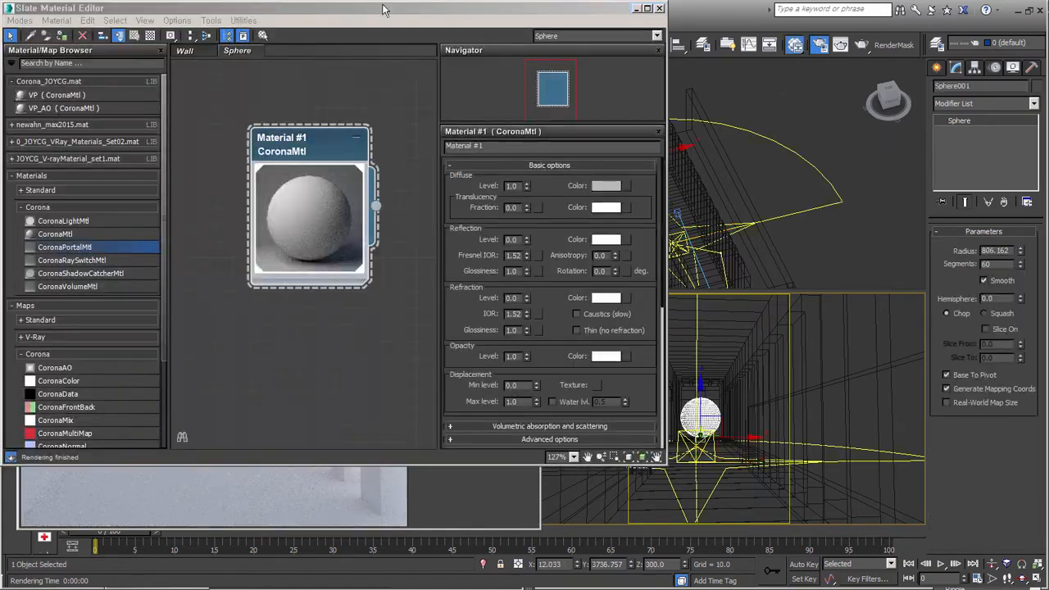
drag(346, 10, 716, 93)
middle_drag(739, 358, 724, 351)
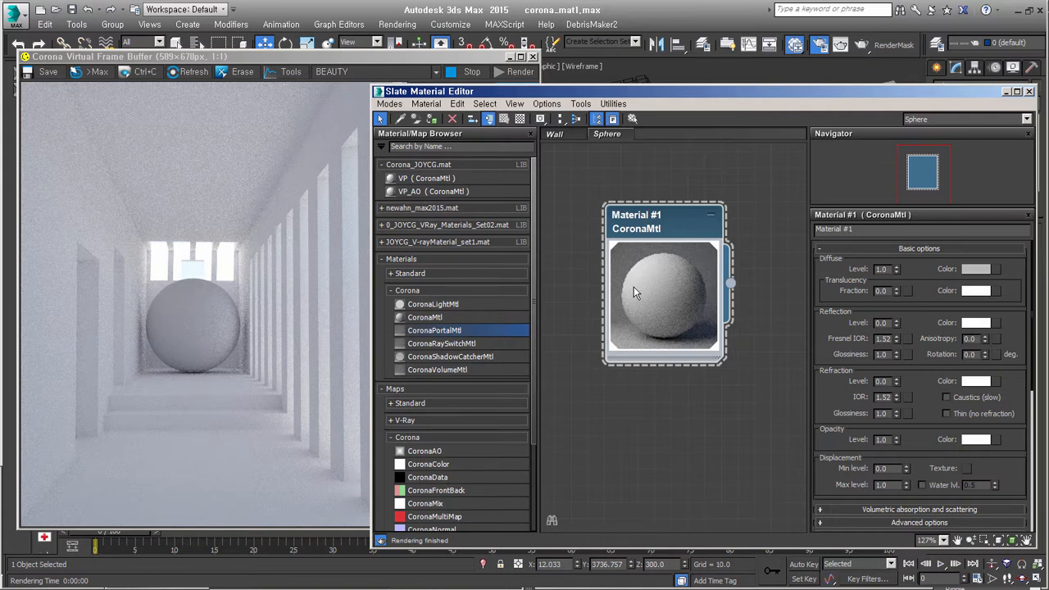
Review the volumetric, advanced and maps settings of the sphere's CoronaMtl, then return to its basic options
drag(832, 491, 847, 377)
click(916, 386)
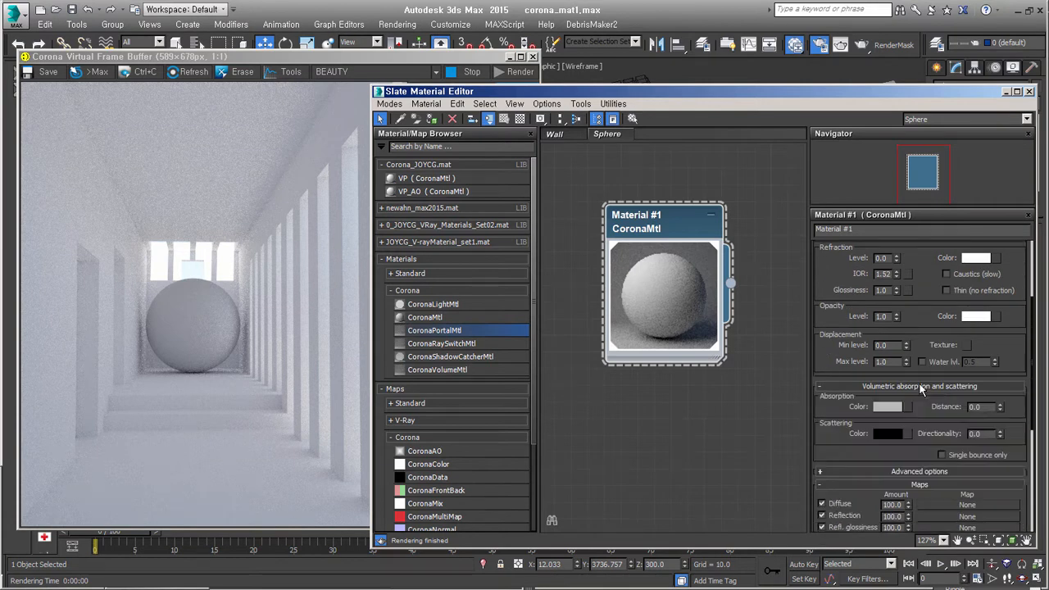
click(840, 389)
click(846, 399)
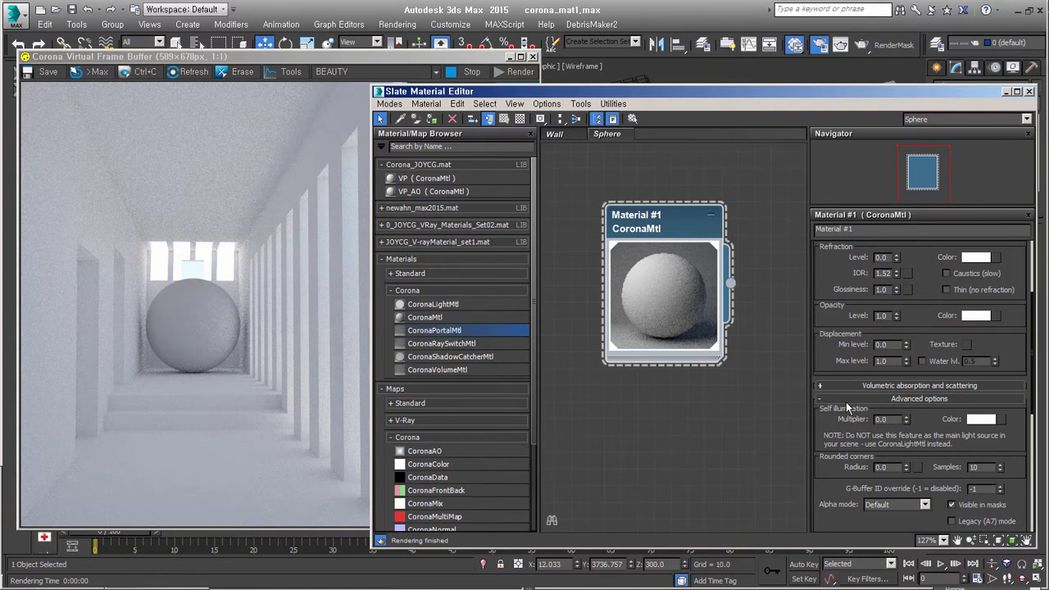
click(846, 400)
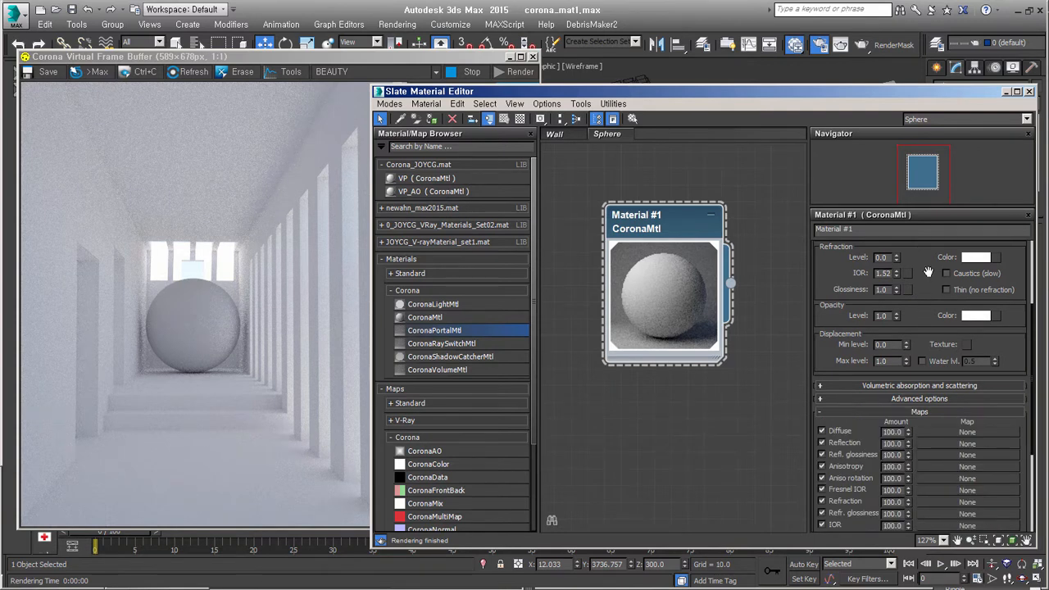
drag(928, 272, 927, 424)
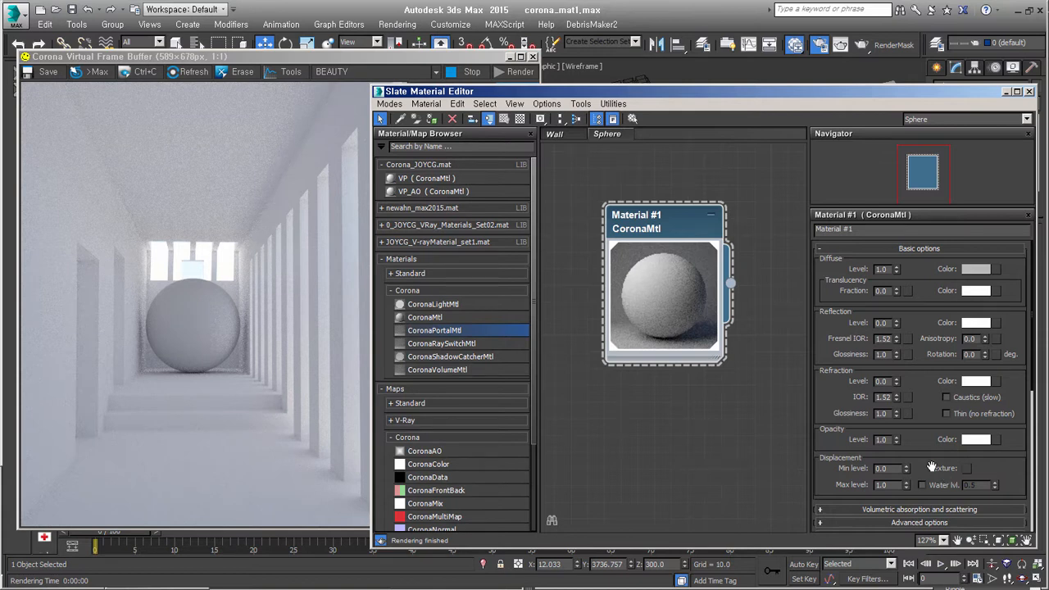
Set the diffuse color of the sphere's material to black, raise its value to 2, and accept it
drag(675, 227, 708, 210)
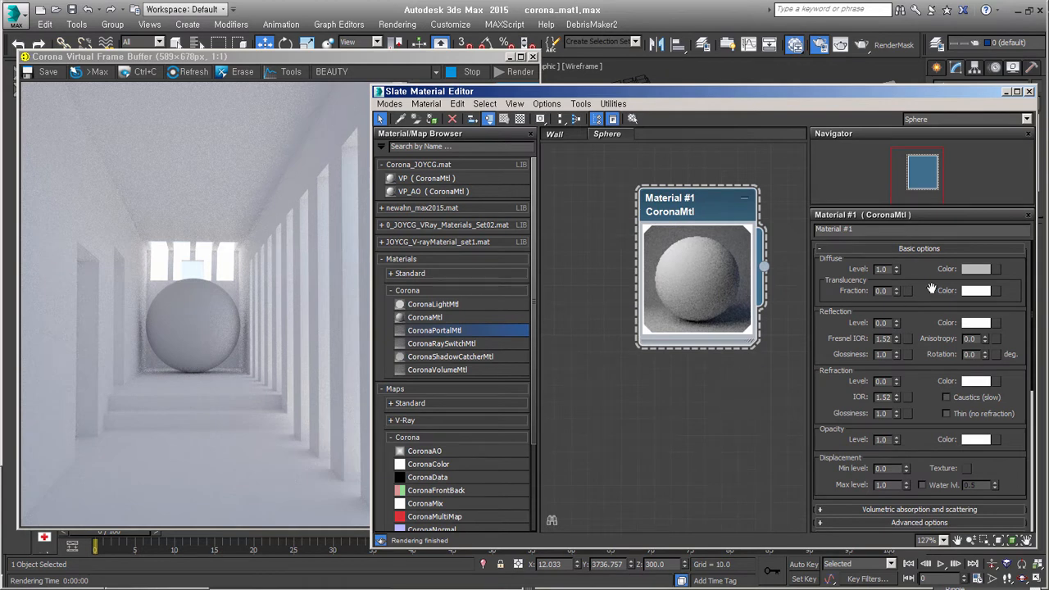
click(973, 270)
drag(376, 74, 708, 70)
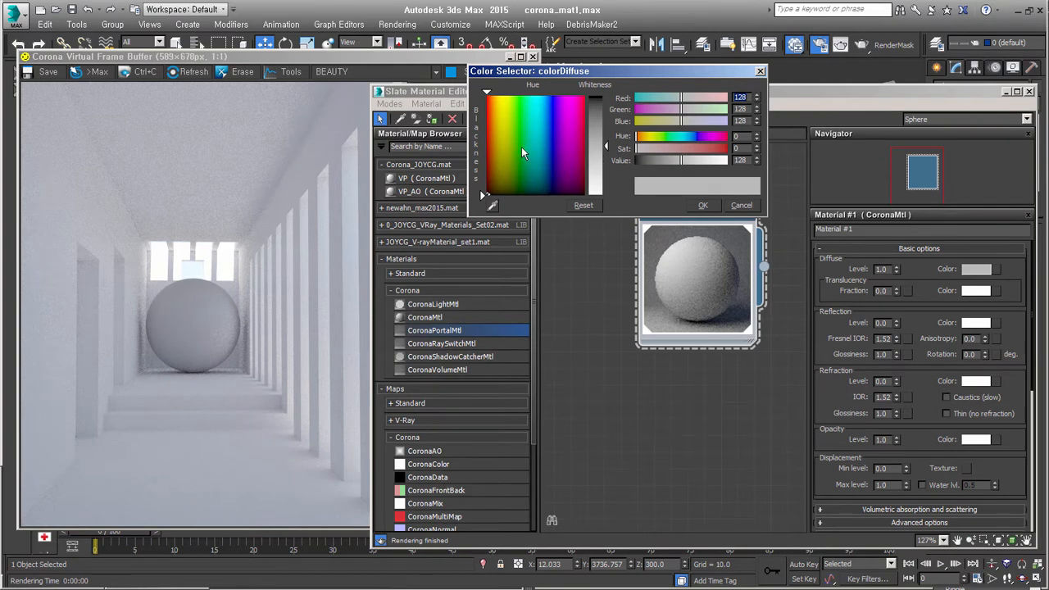
drag(589, 123, 590, 93)
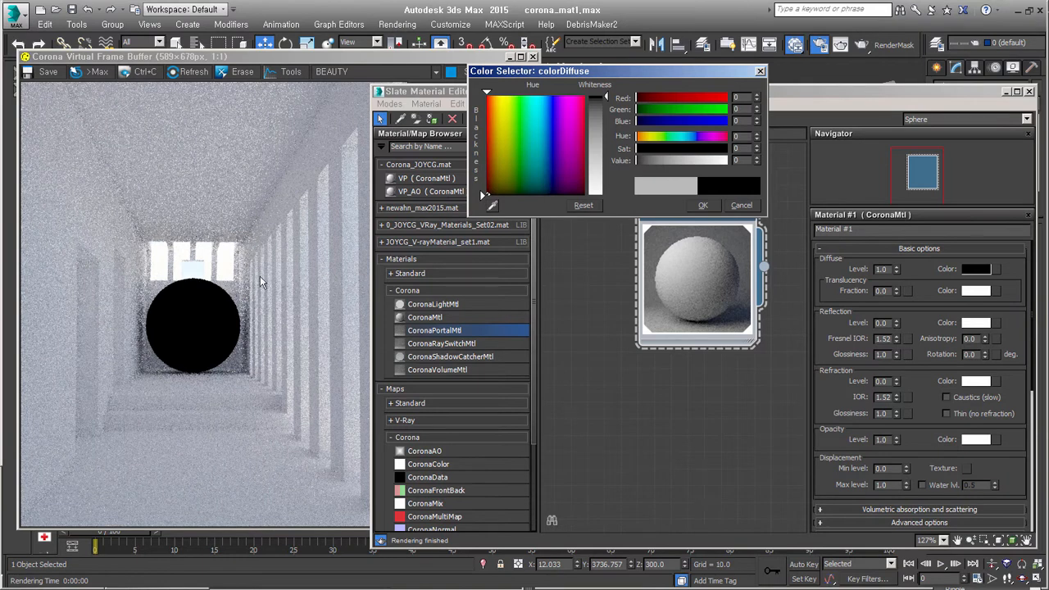
click(757, 157)
click(757, 157)
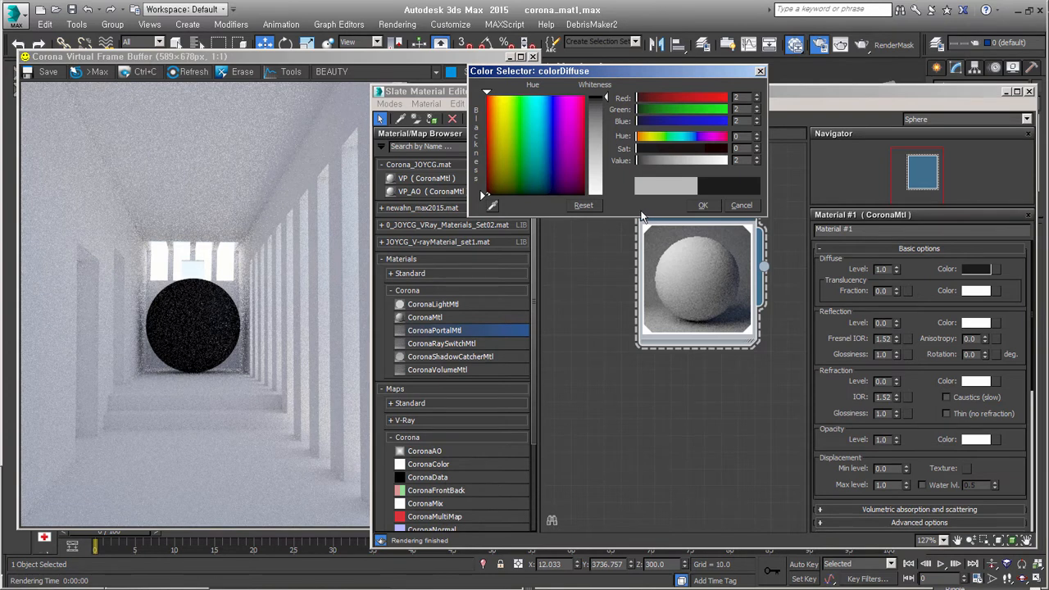
click(702, 205)
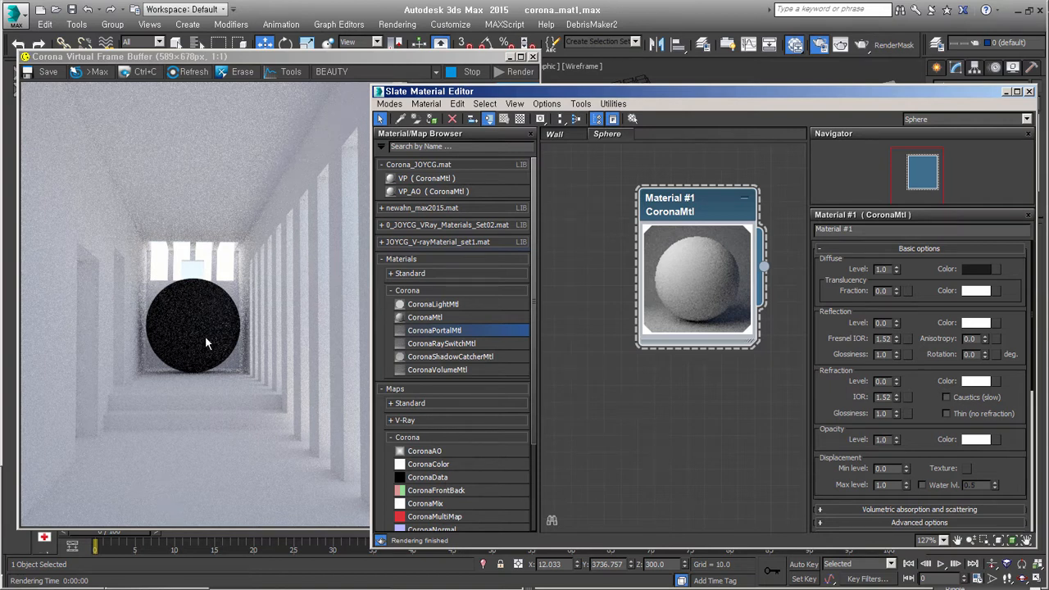
Set the diffuse color of the sphere's material to pure white, value 255
click(970, 269)
drag(603, 158, 608, 197)
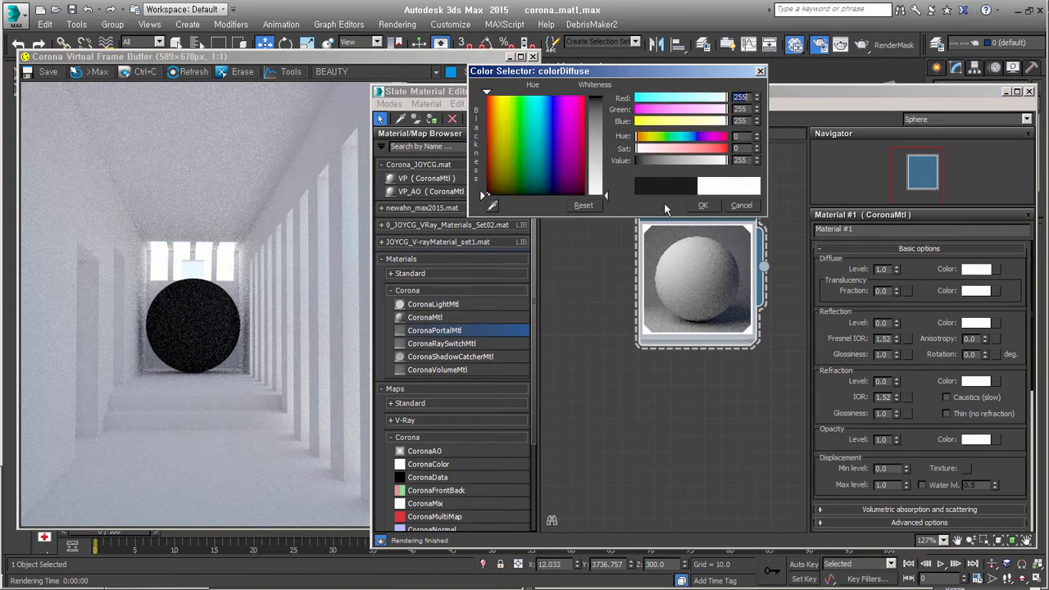
click(703, 206)
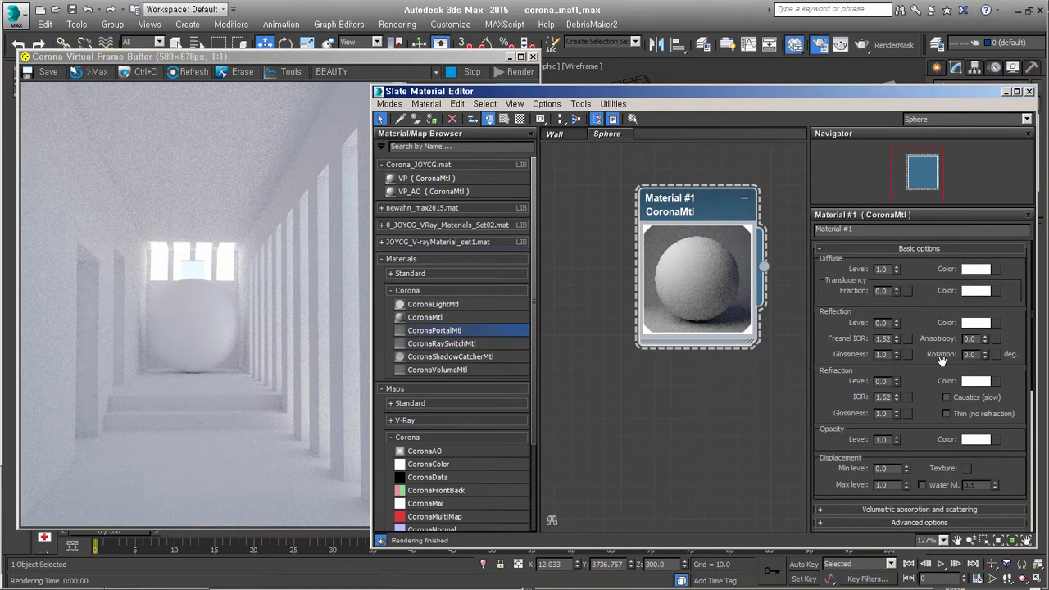
Test diffuse levels of 0.57 and 0 on the sphere's material, restore 1.0, and try a higher translucency fraction before resetting it to 0
drag(897, 271, 897, 292)
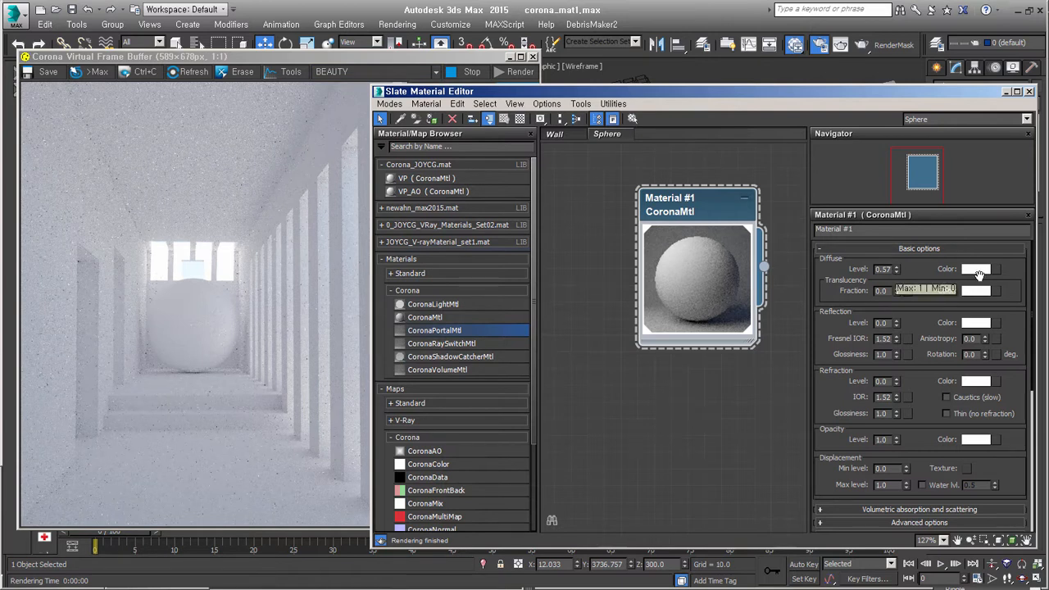
right_click(897, 269)
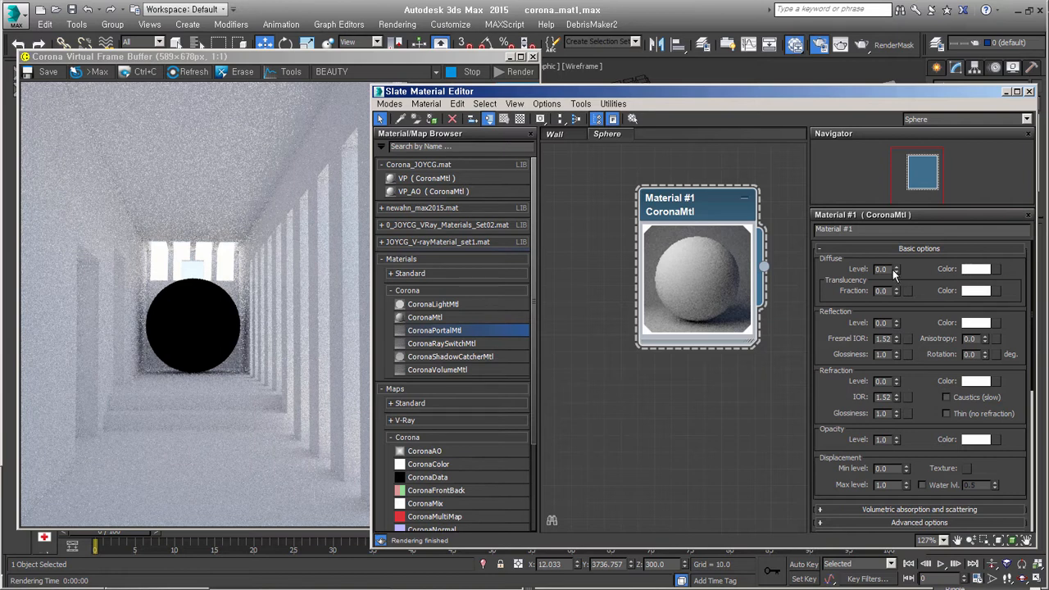
drag(896, 270, 896, 260)
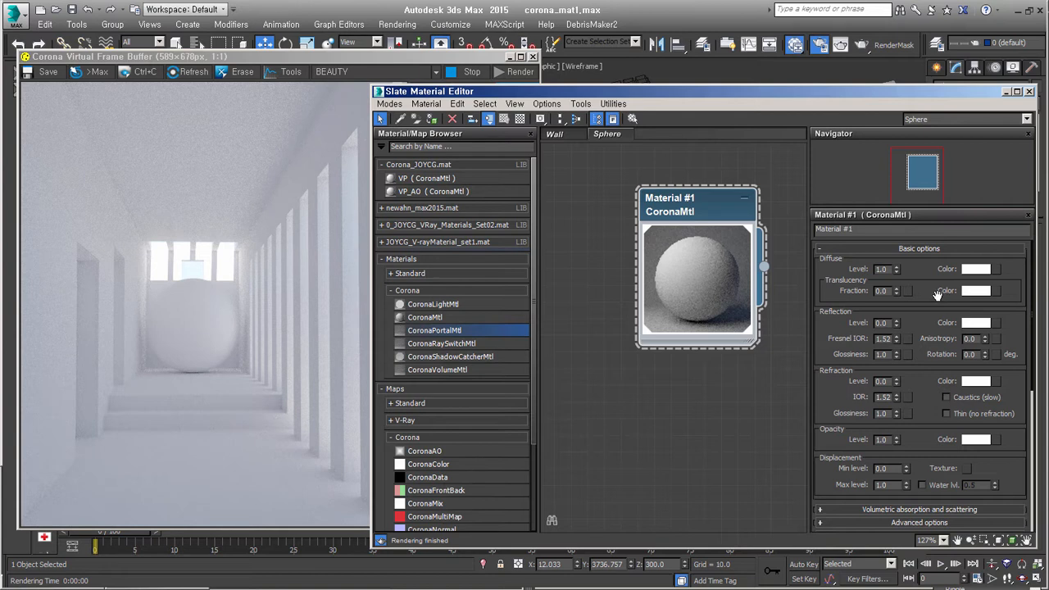
drag(898, 290, 899, 257)
right_click(896, 290)
Darken the sphere material's diffuse color slightly to an off-white and raise its reflection level to 1.0
click(975, 269)
drag(605, 195, 605, 175)
click(703, 206)
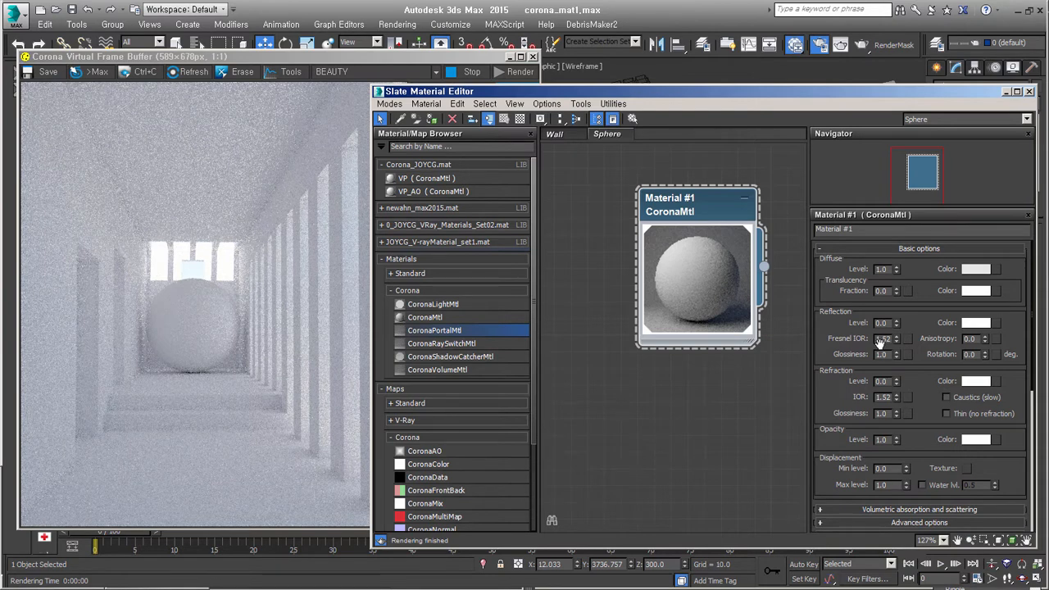
drag(894, 325, 895, 310)
scroll(726, 404, down, 4)
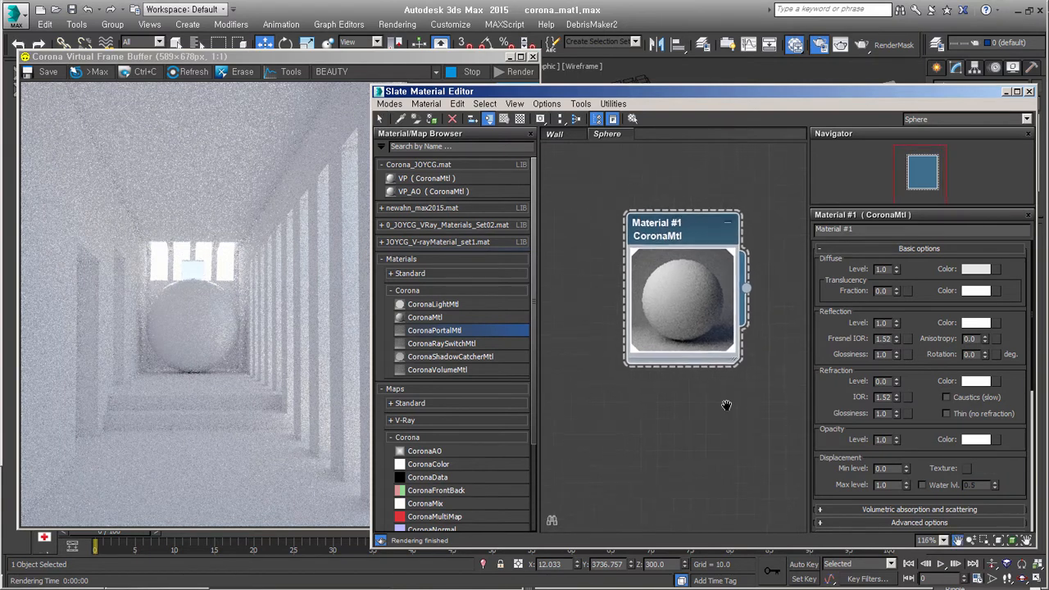
Test a highlight compression of 1.0 in the rendered image, restore 8.0, and settle on 5.0
middle_drag(726, 406, 724, 354)
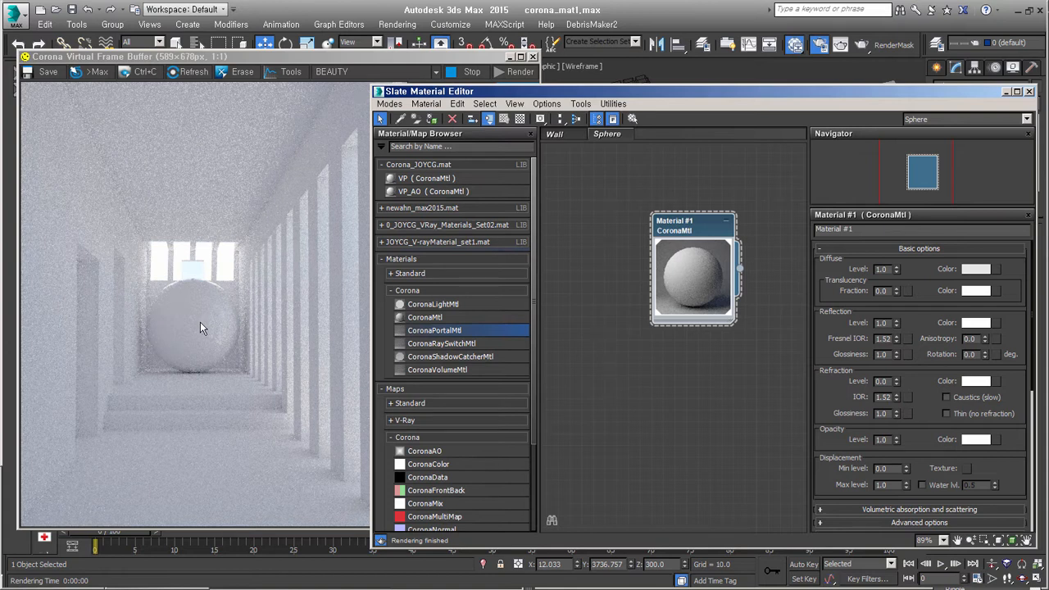
click(220, 365)
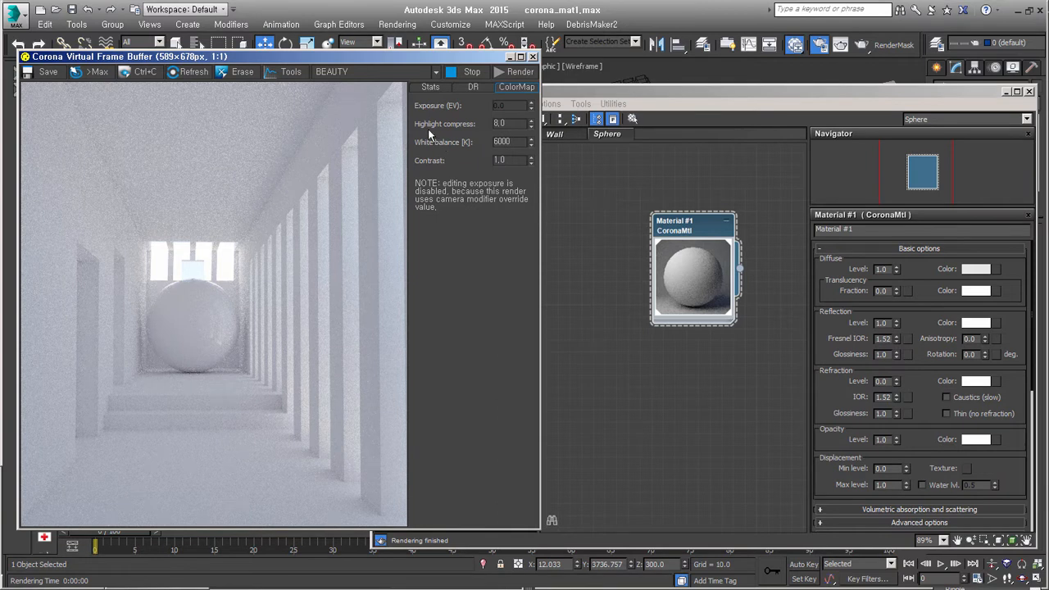
right_click(530, 127)
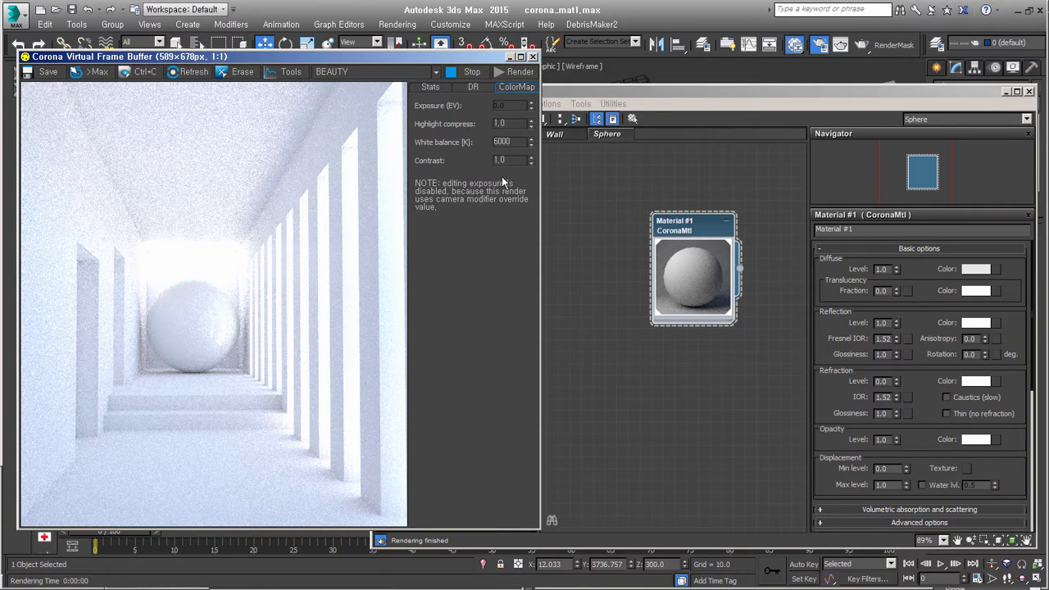
double_click(506, 124)
text(8)
key(Return)
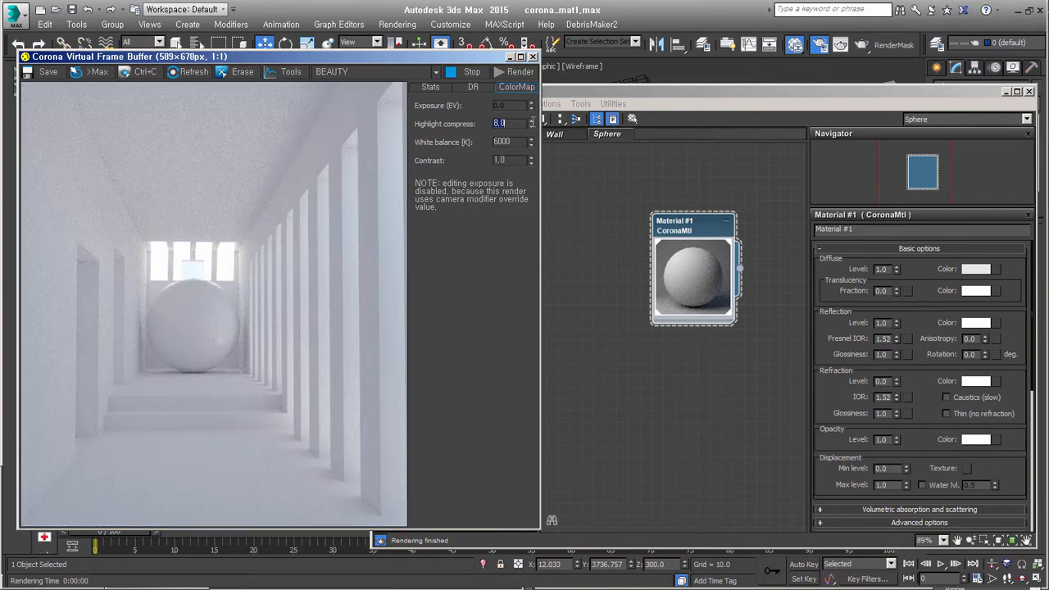
text(5)
key(Return)
Set the sphere material's reflection Fresnel IOR to 20 and darken its diffuse color to value 12
click(958, 353)
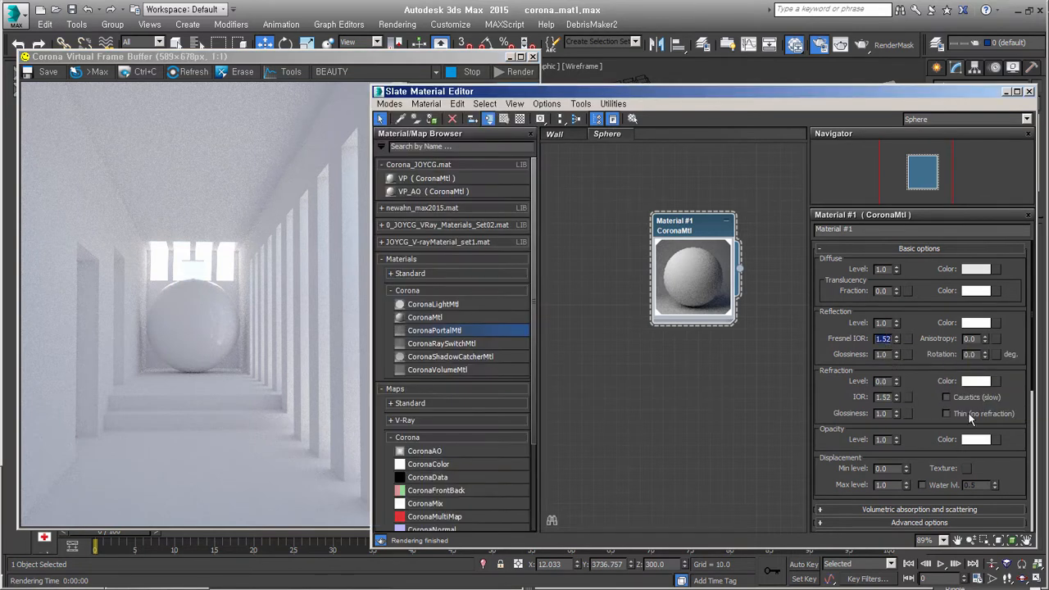
text(20)
key(Return)
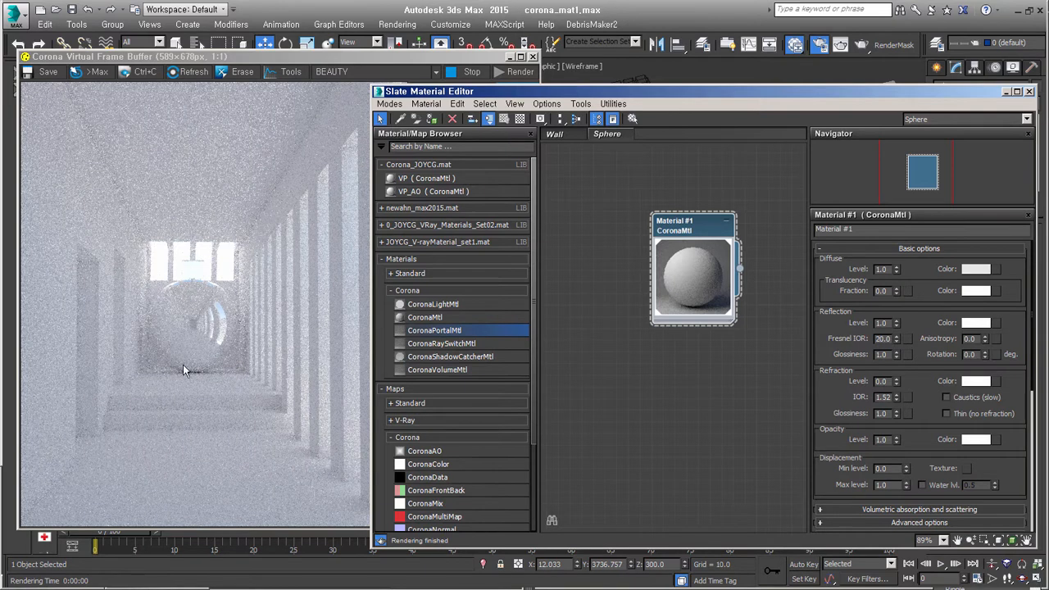
click(975, 269)
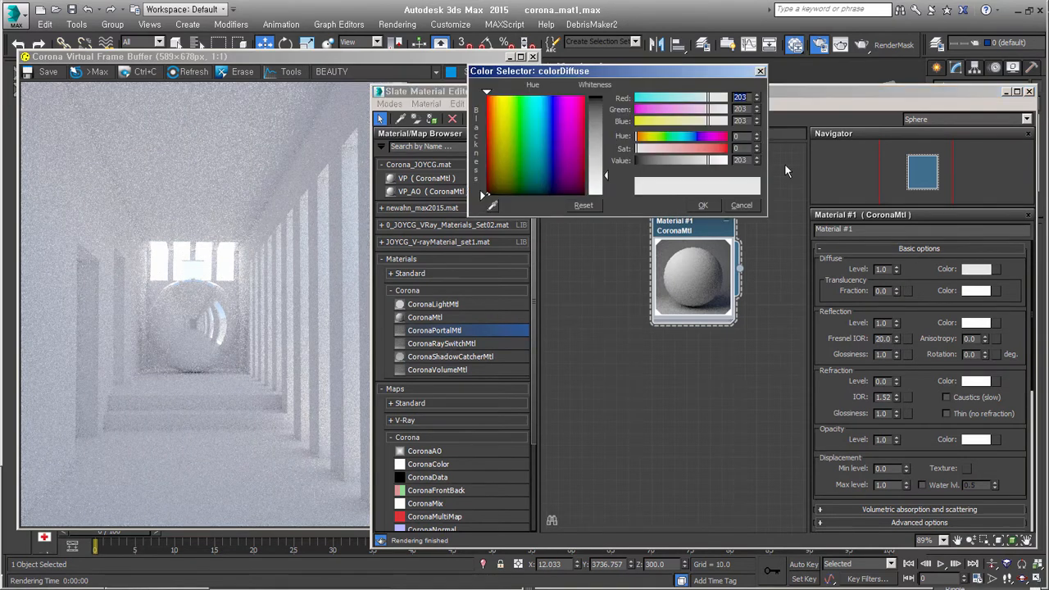
drag(682, 159, 639, 163)
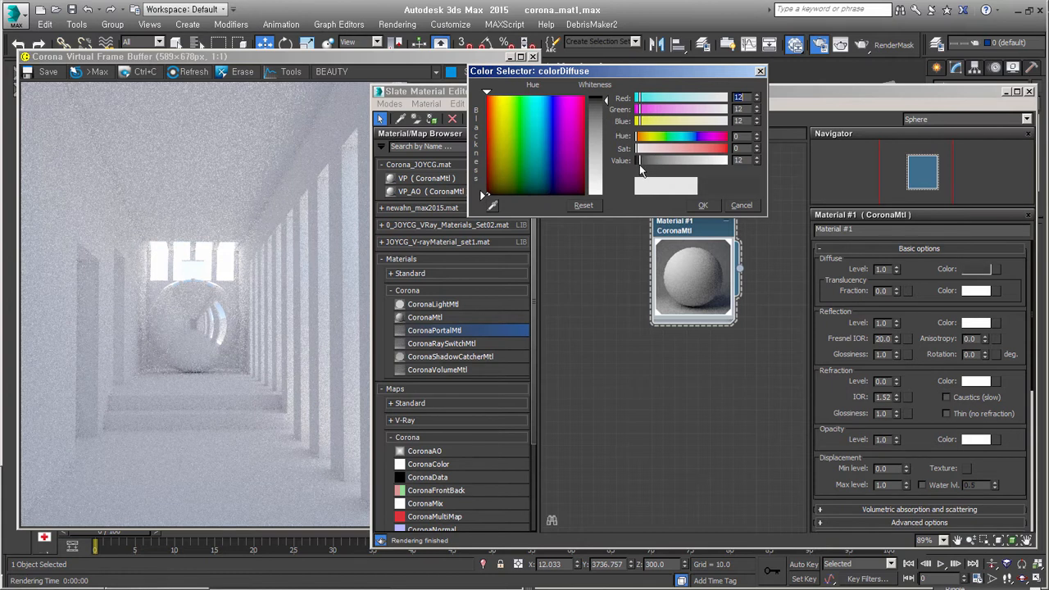
click(702, 205)
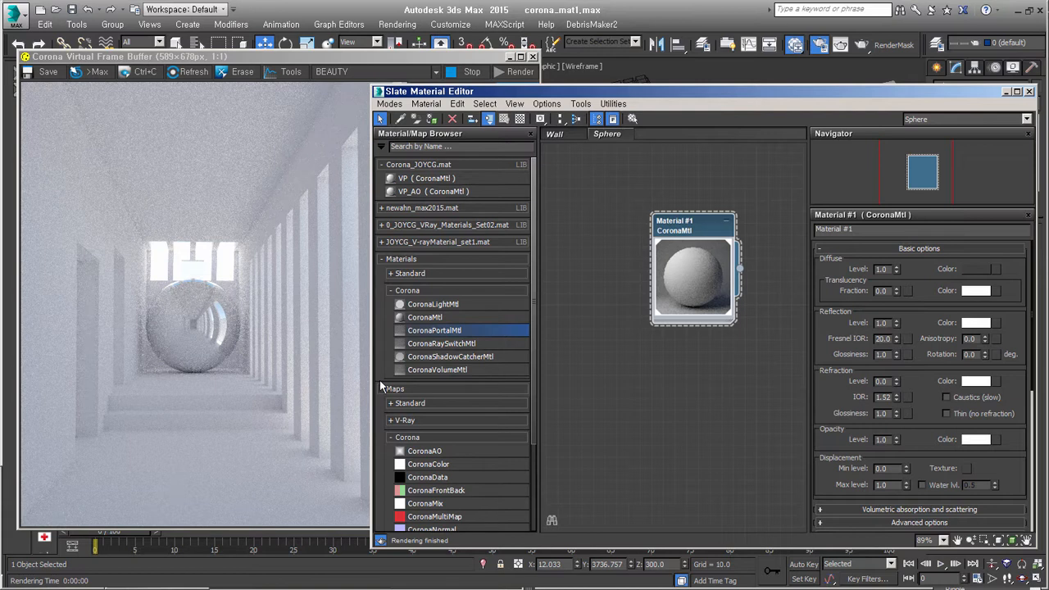
Set the sphere material's reflection glossiness to 0.98 and darken its diffuse color to value 7
double_click(888, 353)
click(882, 354)
text(0.98)
click(987, 268)
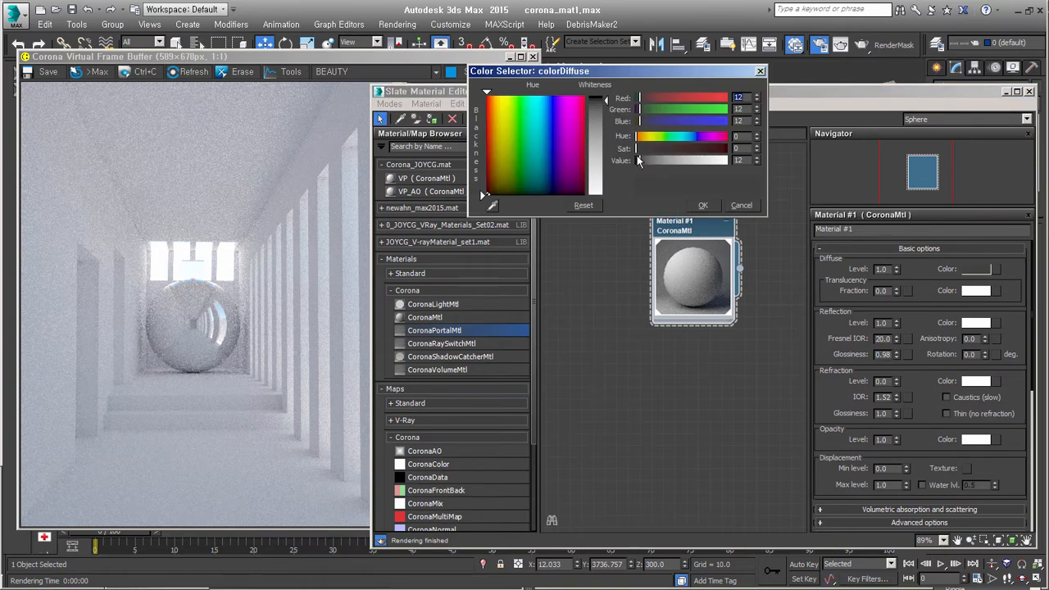
click(639, 161)
click(702, 205)
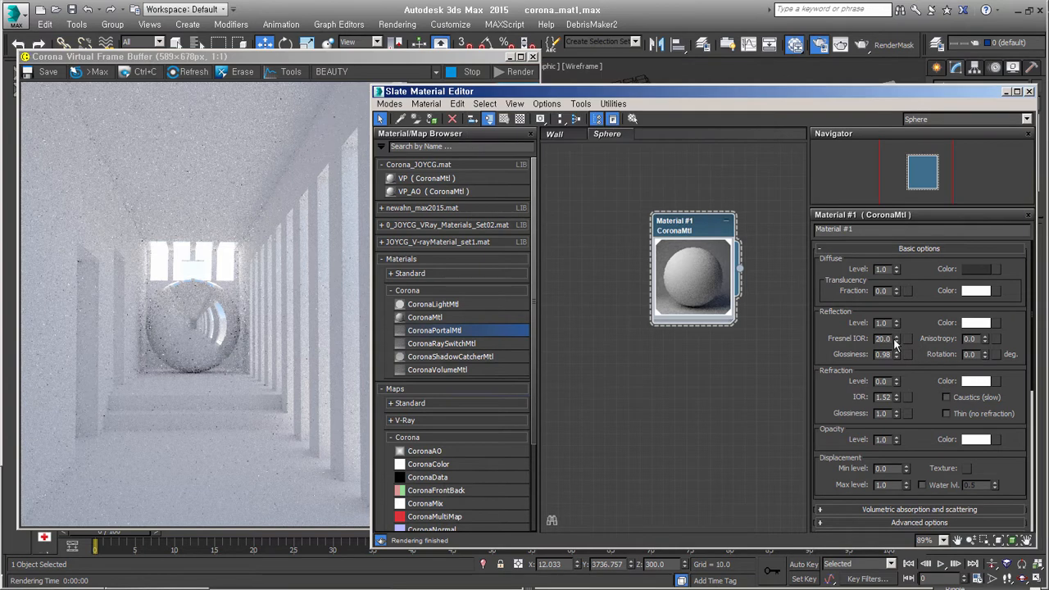
Lower the sphere material's reflection level to 0.8 and its reflection glossiness to 0.5
drag(896, 325, 896, 334)
double_click(889, 354)
text(0.5)
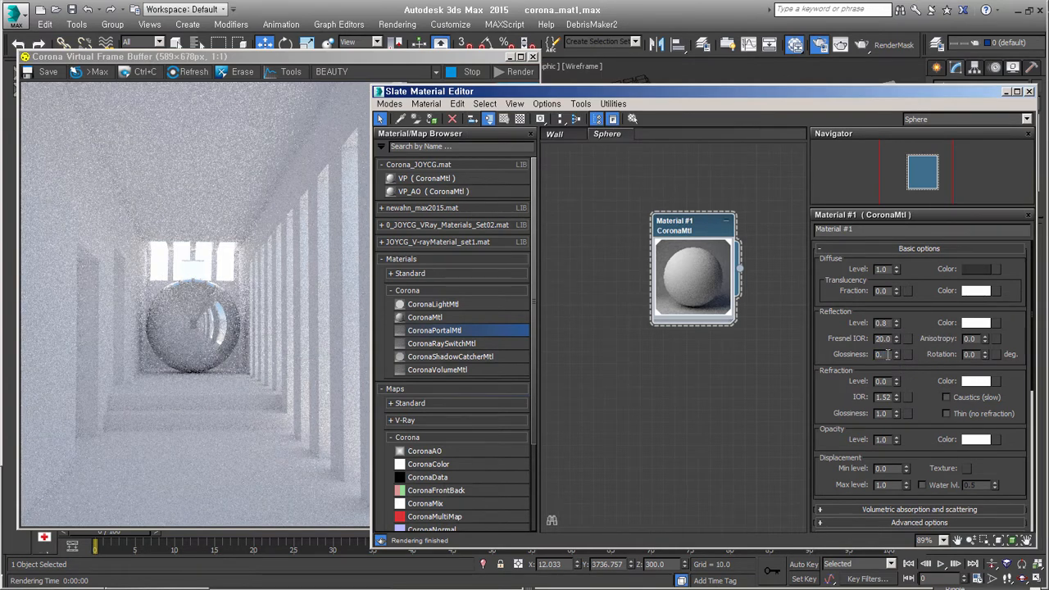
key(Return)
click(216, 345)
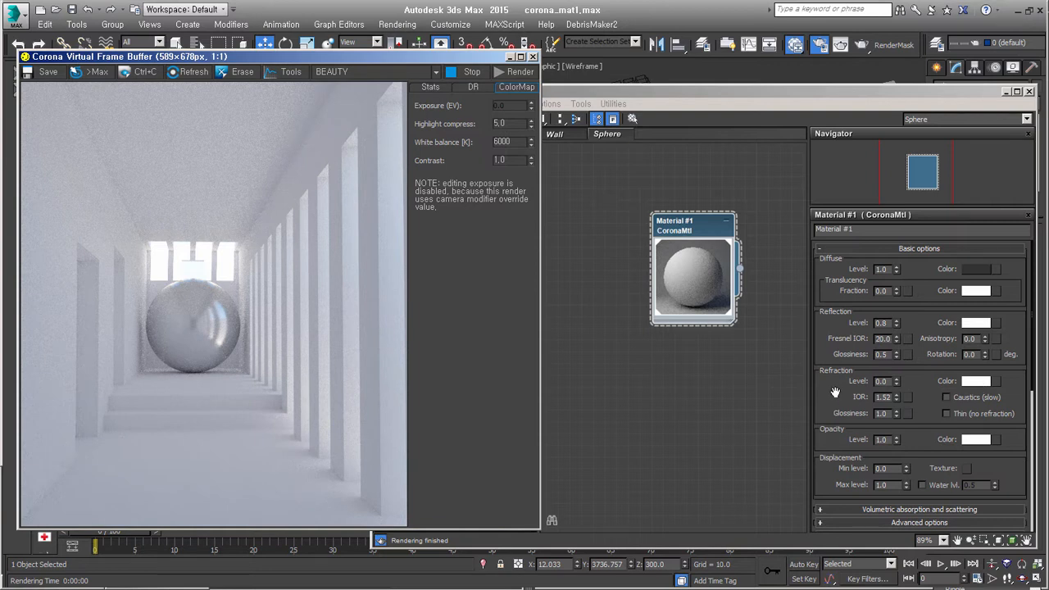
Change the sphere material's reflection color to a copper tone of about red 106, green 34, blue 15
click(975, 323)
drag(499, 161, 492, 171)
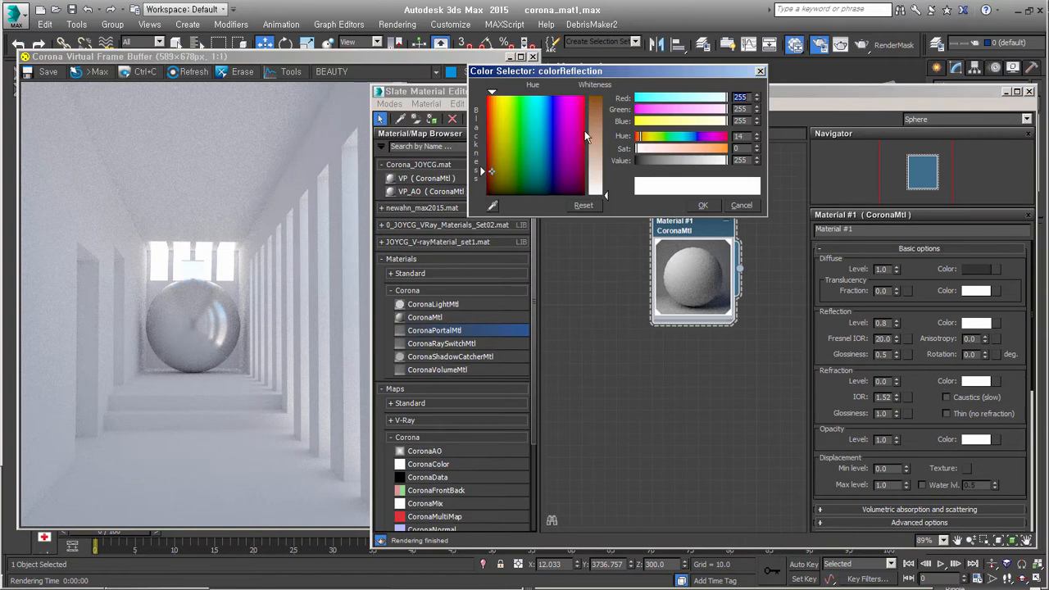
drag(597, 123, 600, 110)
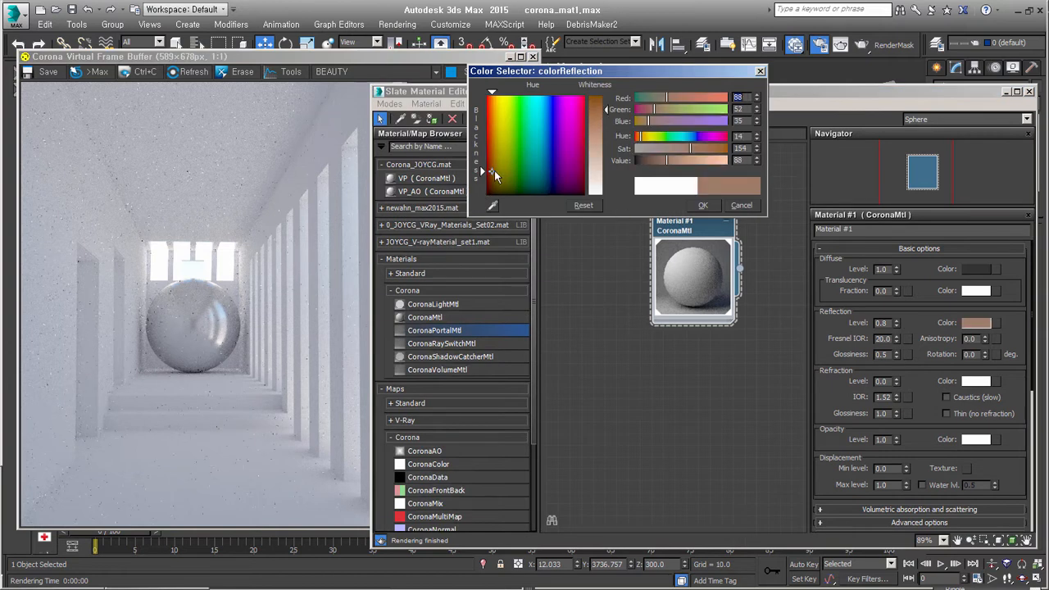
drag(494, 171, 493, 137)
mouse_move(688, 158)
mouse_down()
mouse_move(669, 161)
mouse_move(714, 151)
mouse_up()
drag(642, 138, 638, 139)
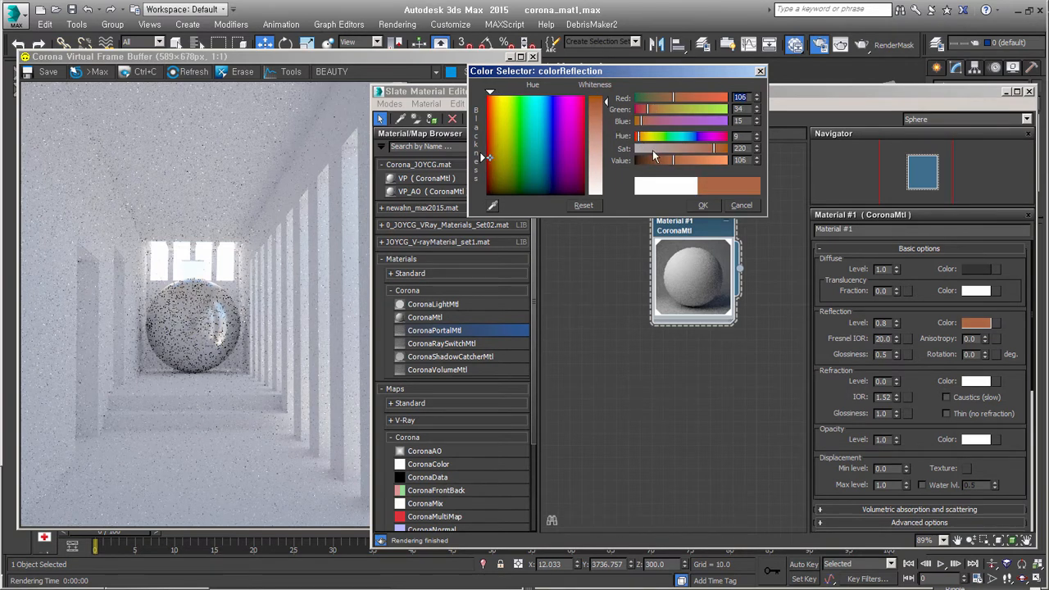
click(702, 206)
Change the sphere material's diffuse color to a dark, strongly saturated brown
click(976, 269)
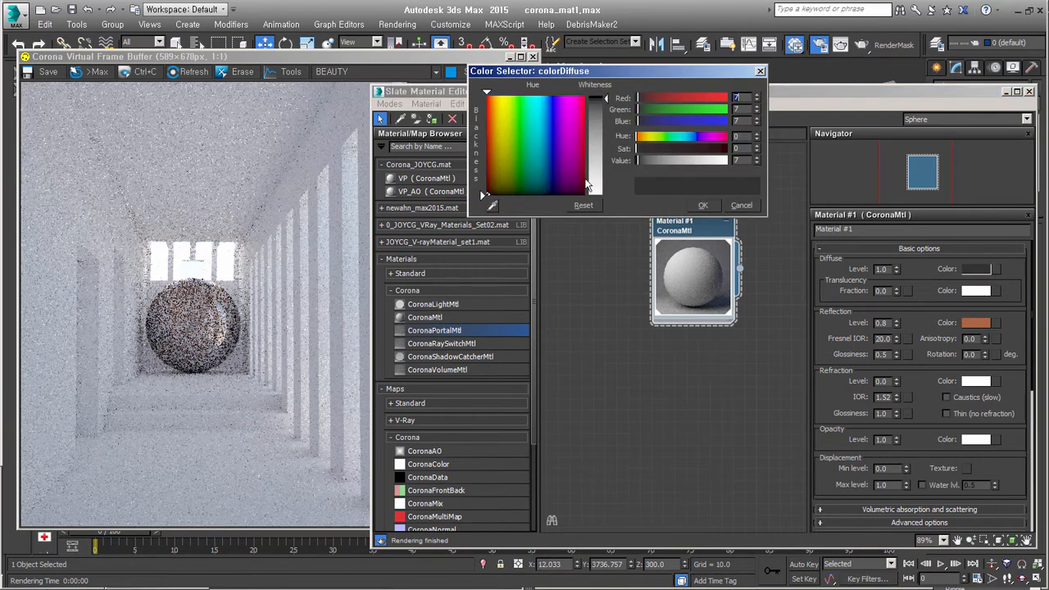
drag(507, 144, 494, 170)
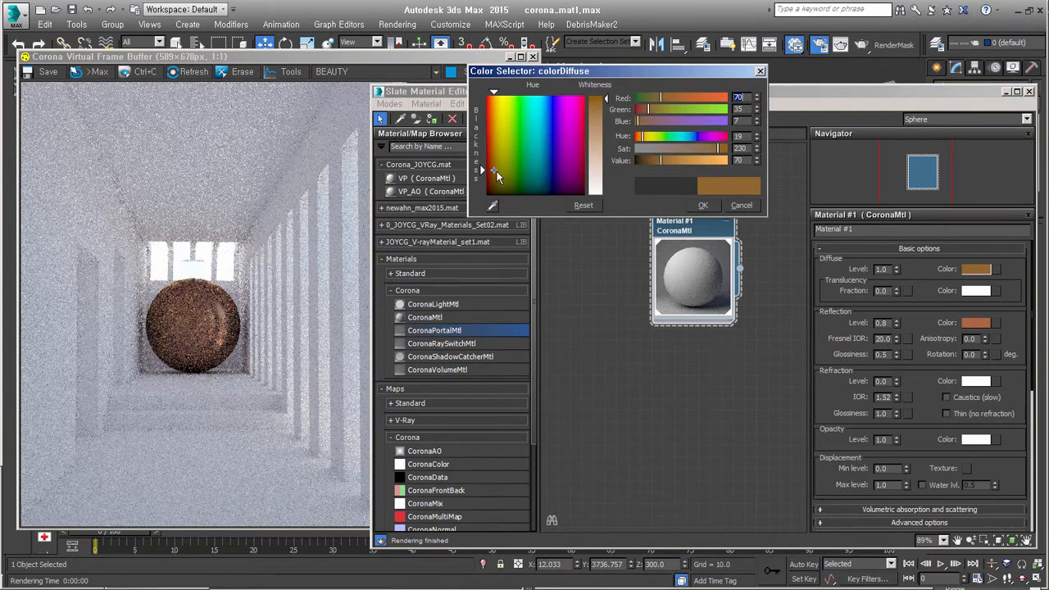
drag(660, 160, 643, 161)
drag(718, 150, 721, 150)
drag(646, 161, 645, 164)
click(699, 205)
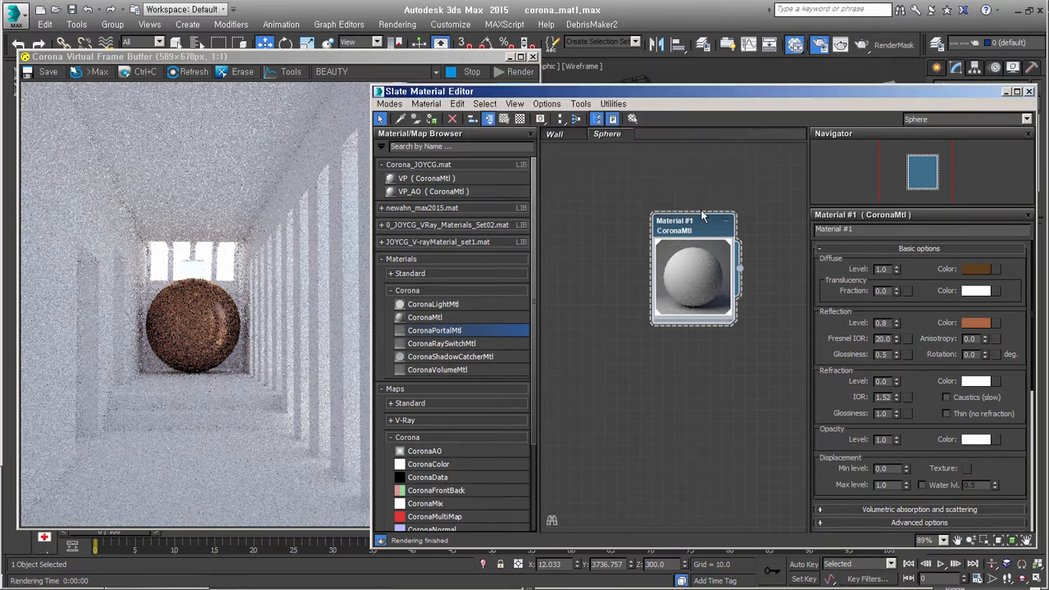
Shift the sphere material's reflection color toward gold by raising its green component to 60
click(979, 322)
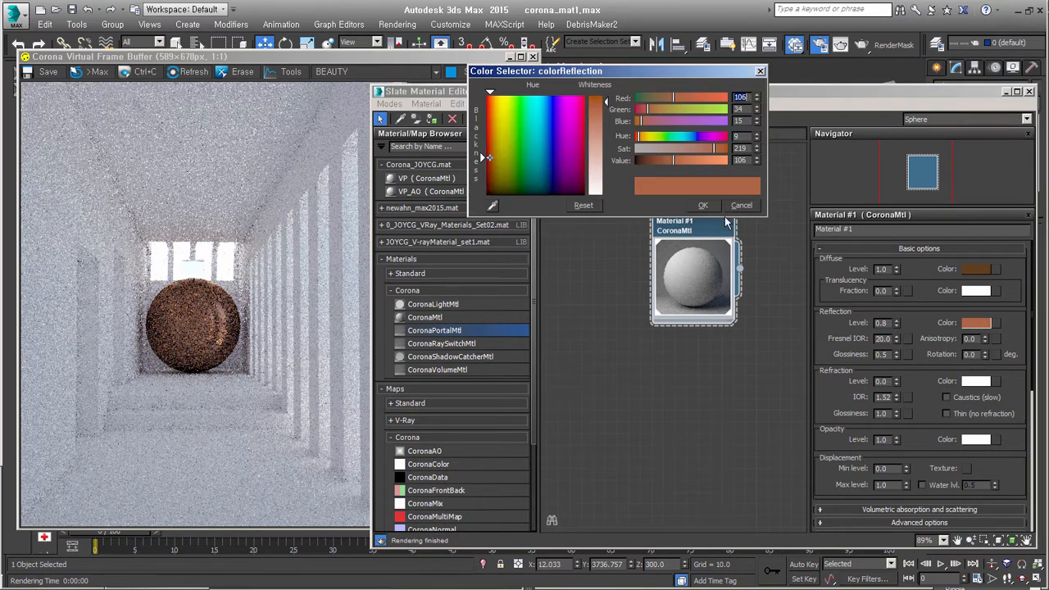
drag(655, 109, 656, 109)
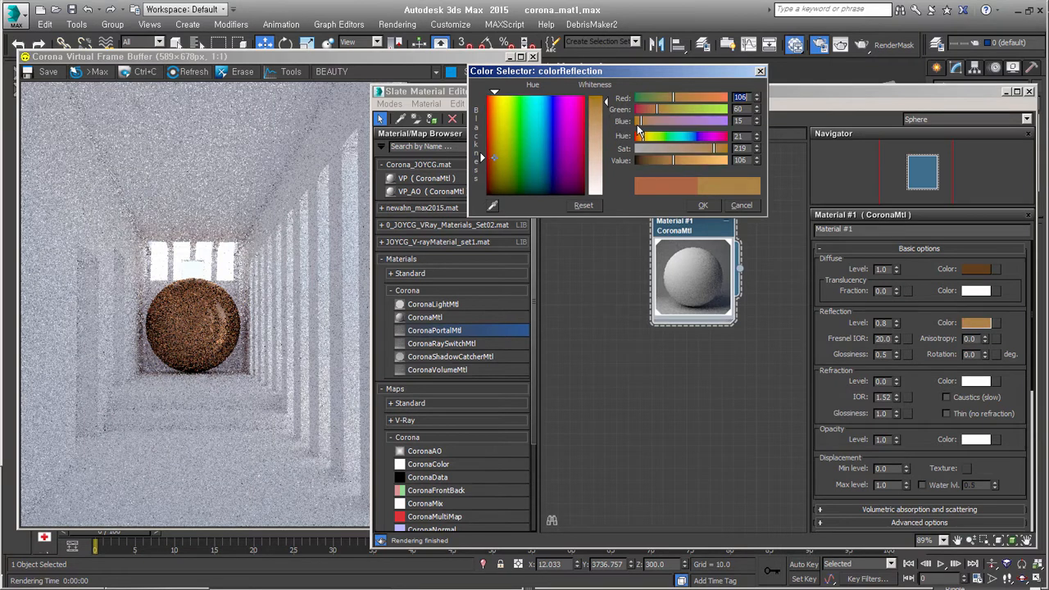
click(702, 205)
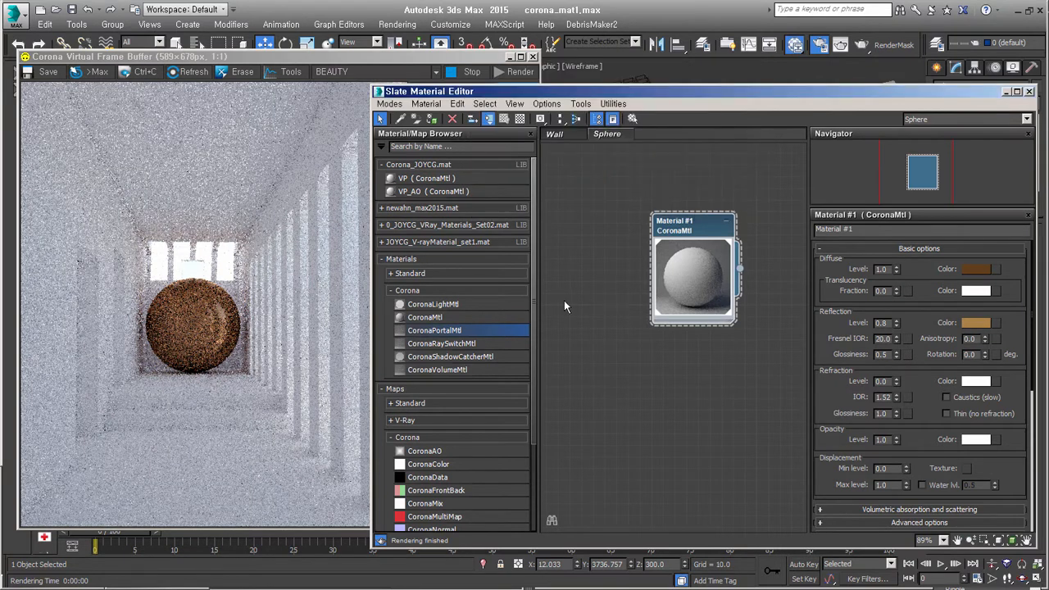
Set the gold sphere material's reflection glossiness to 0.98 and its Fresnel IOR to 30
drag(889, 354, 777, 358)
text(0.98)
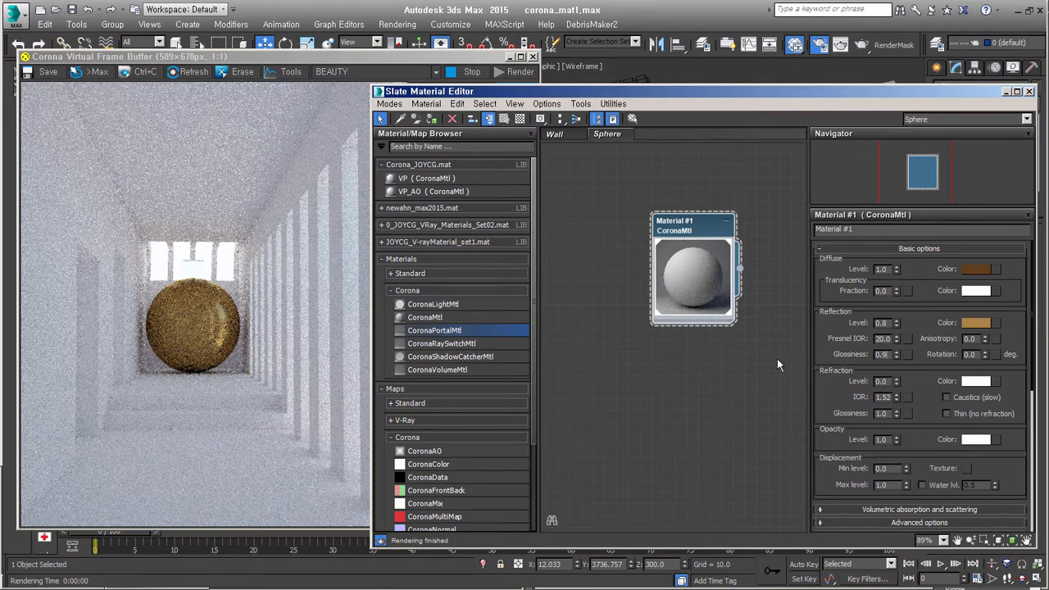
key(Return)
double_click(883, 338)
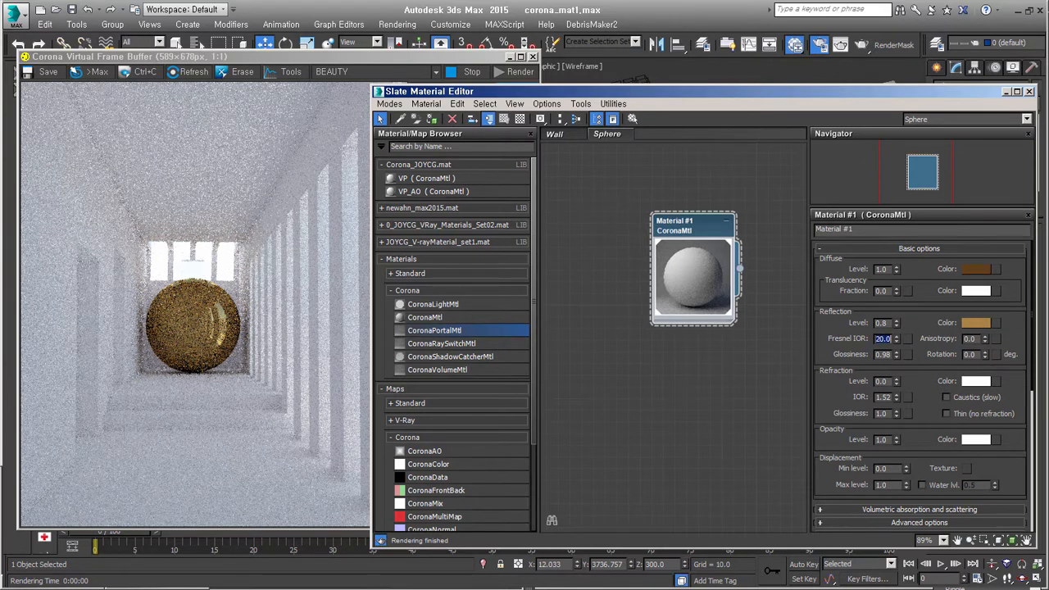
text(30)
key(Return)
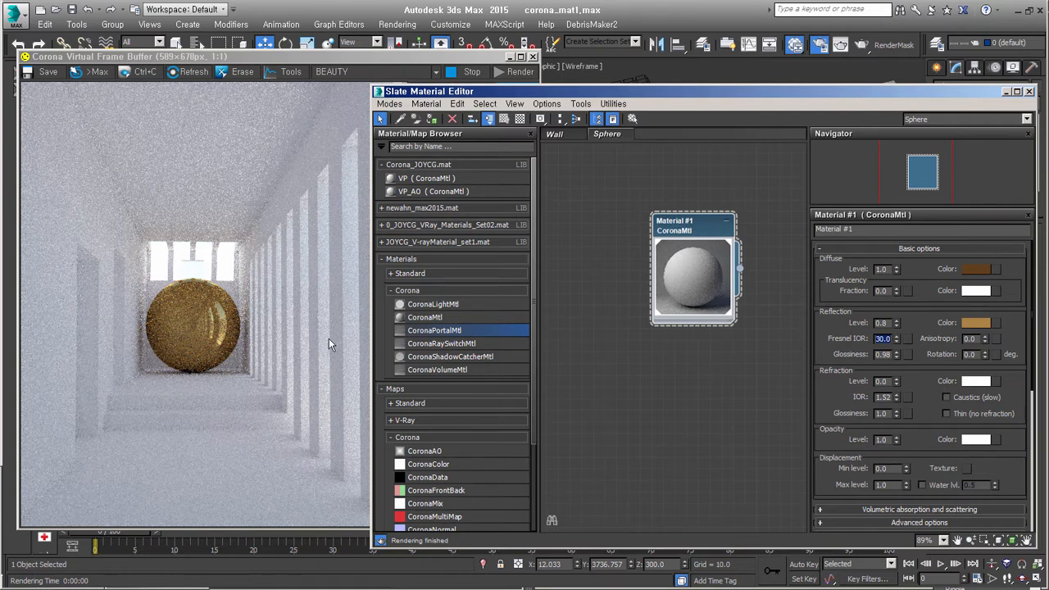
Set the sphere material's reflection level to 1.0, Fresnel IOR to 1.56 and reflection glossiness to 1.0
click(881, 356)
click(896, 321)
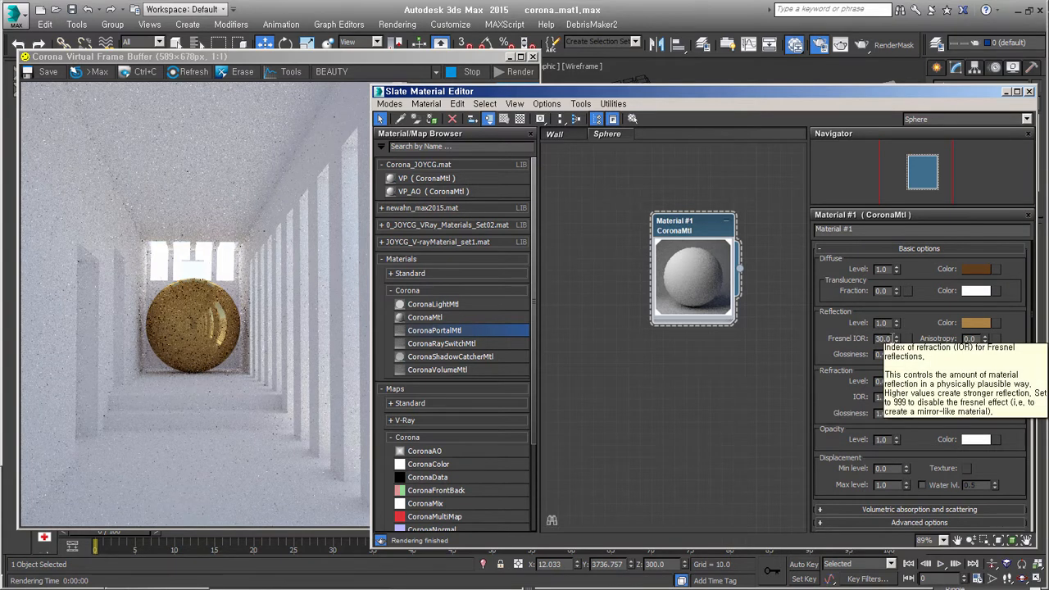
double_click(889, 340)
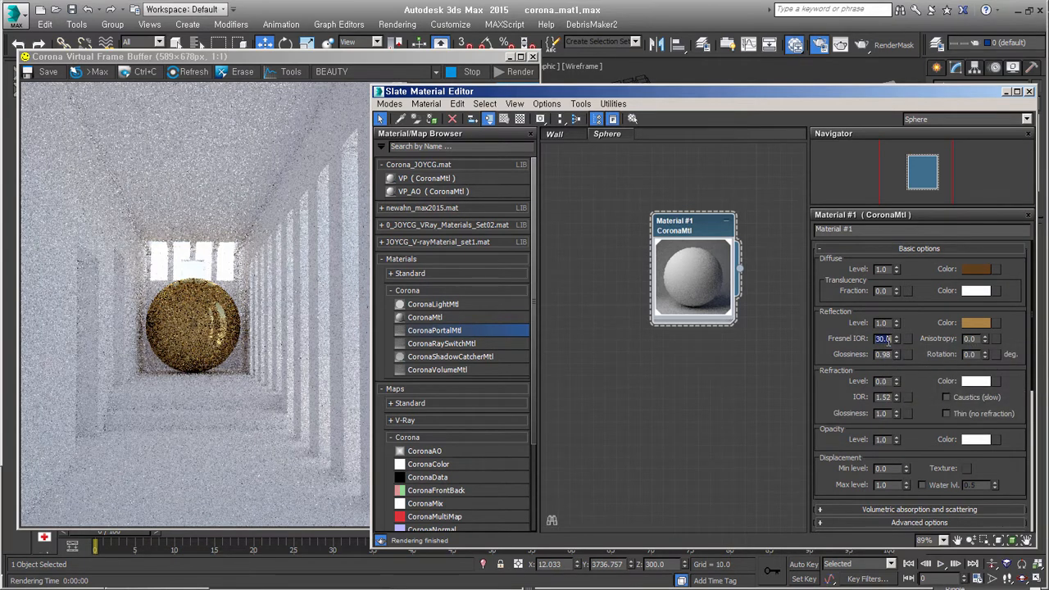
text(1.56)
key(Return)
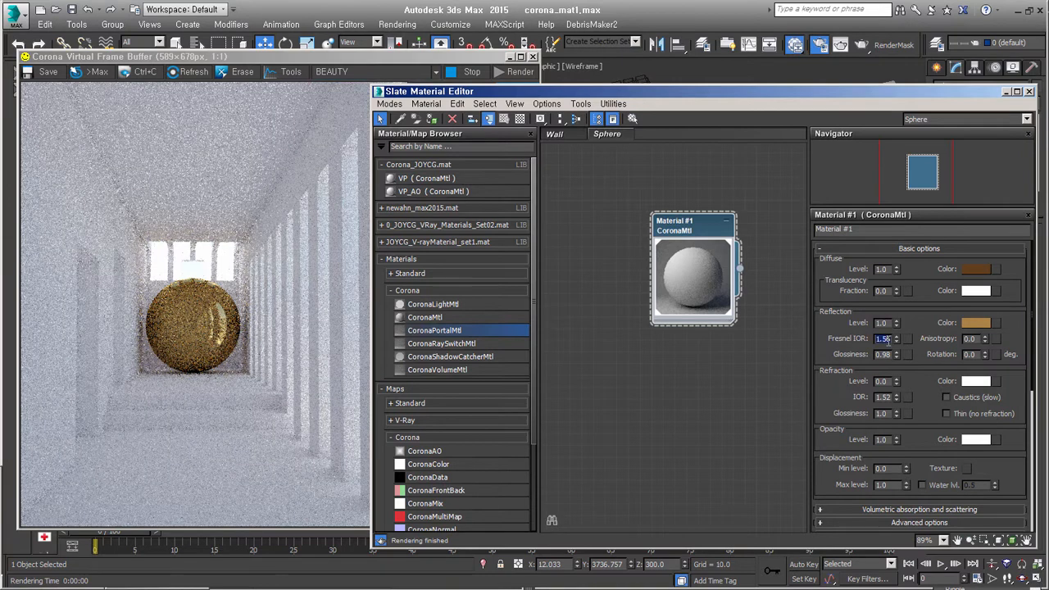
click(912, 322)
click(898, 353)
click(897, 351)
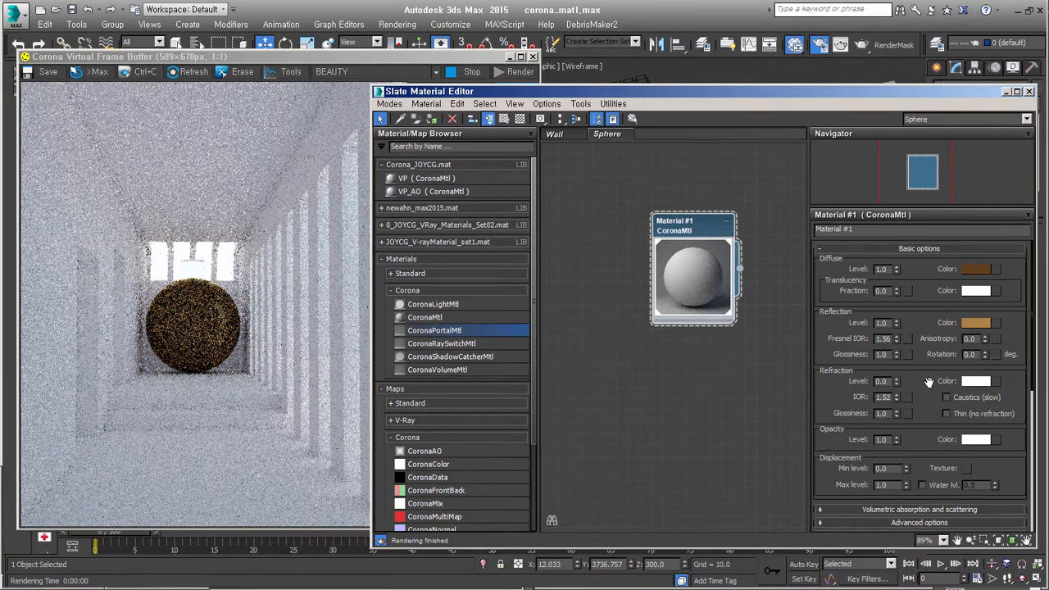
Change the sphere material's diffuse color to a neutral gray with saturation 0 and value 71
click(975, 268)
drag(640, 148, 634, 150)
click(557, 169)
drag(557, 168, 560, 195)
drag(649, 157, 660, 158)
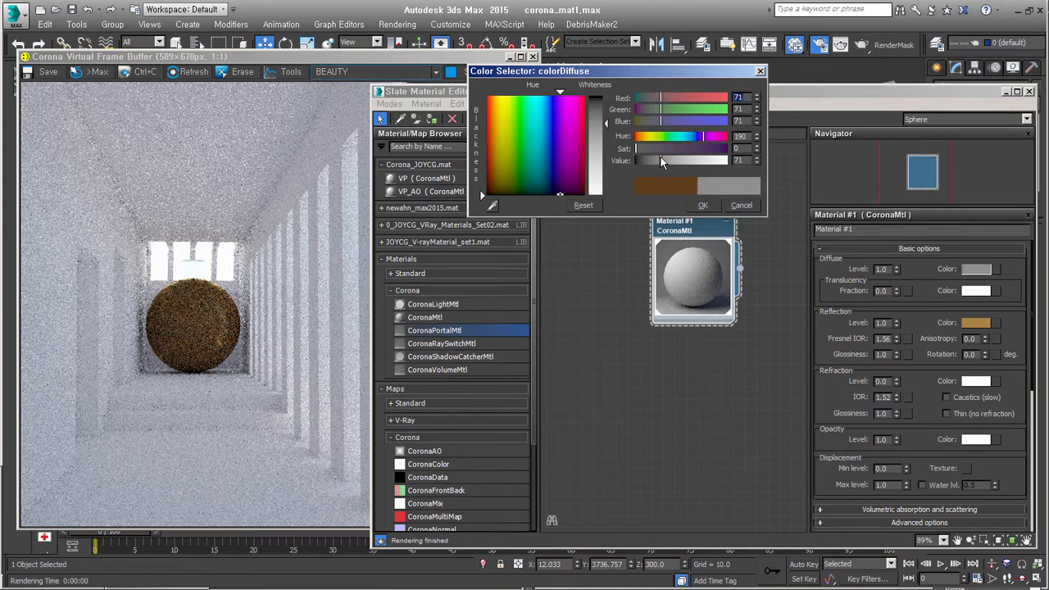
click(704, 204)
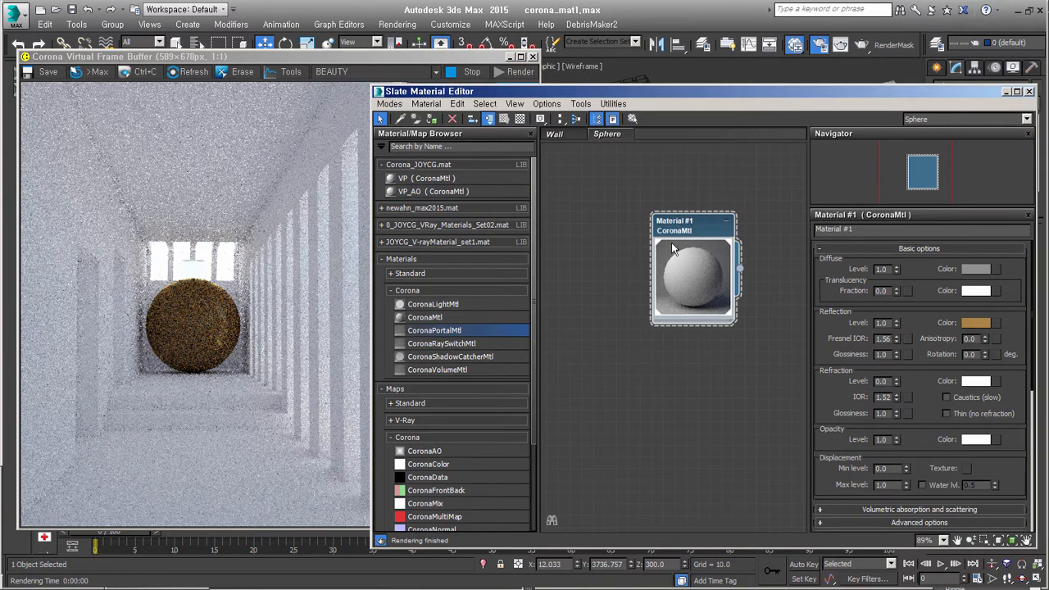
Restore the sphere material's reflection color to pure white
click(975, 323)
drag(593, 135, 594, 193)
click(702, 205)
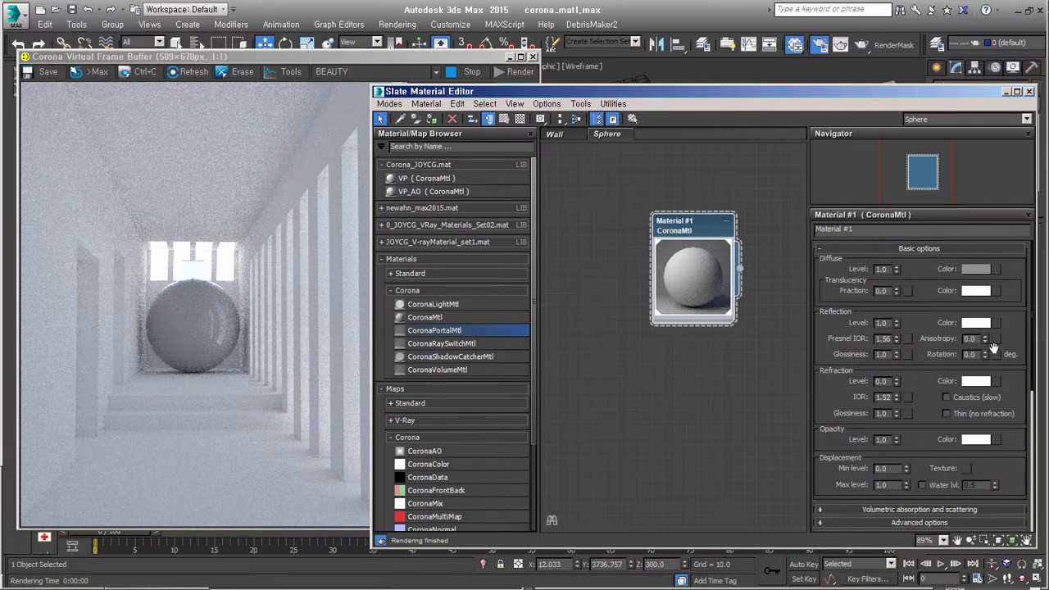
Add a standard Falloff map to the sphere's material graph, enlarge its preview, and place it beside the material node
click(406, 405)
scroll(448, 480, down, 4)
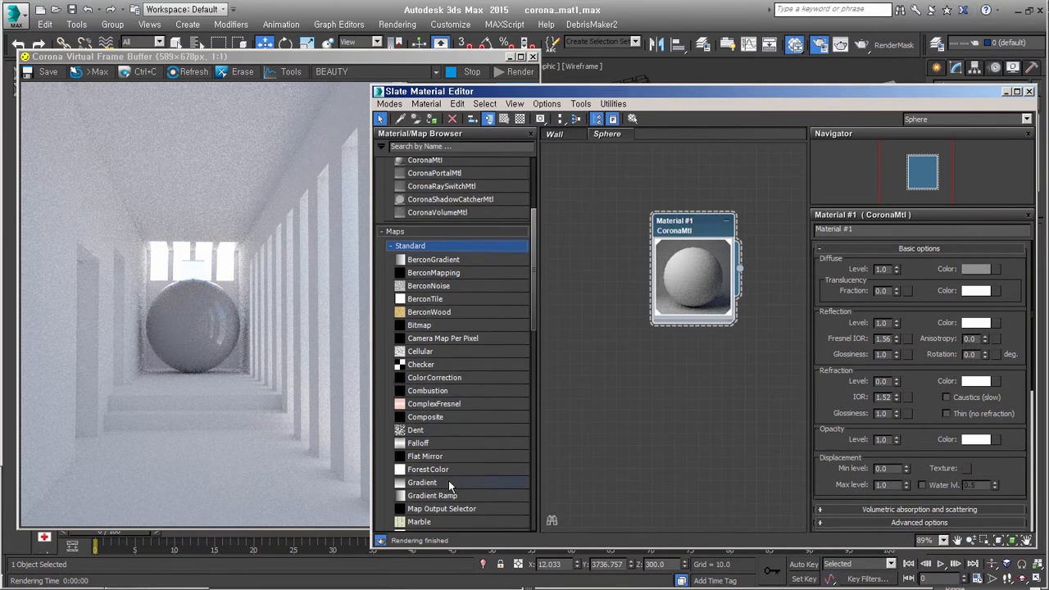
drag(422, 445, 562, 329)
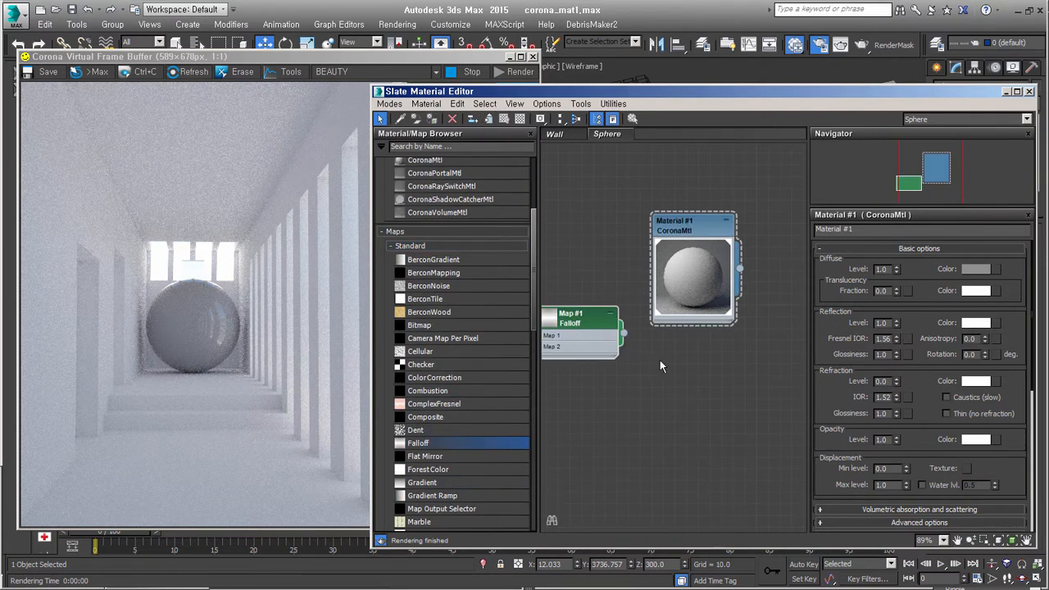
middle_drag(654, 356, 711, 414)
double_click(608, 379)
drag(632, 374, 609, 315)
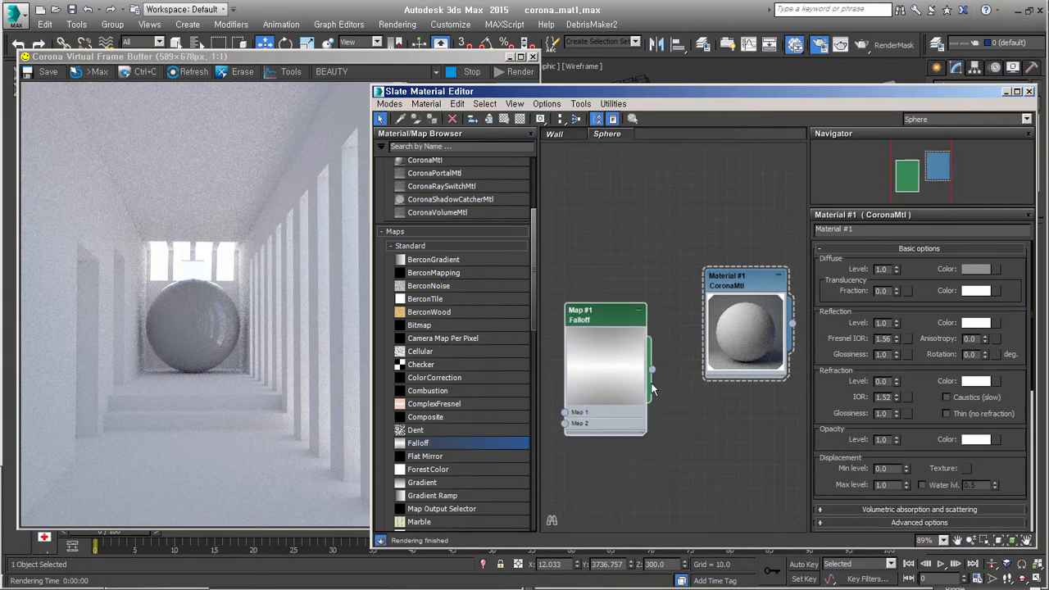
Connect the Falloff map to the sphere material's reflection color and check the assignment in its list of map slots
drag(651, 370, 710, 392)
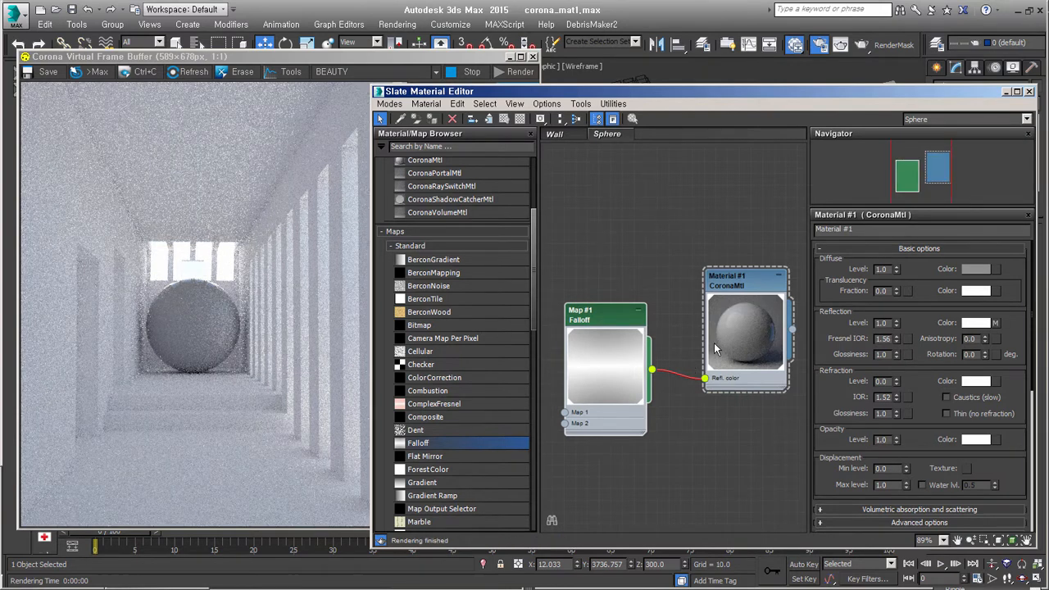
drag(921, 390, 920, 356)
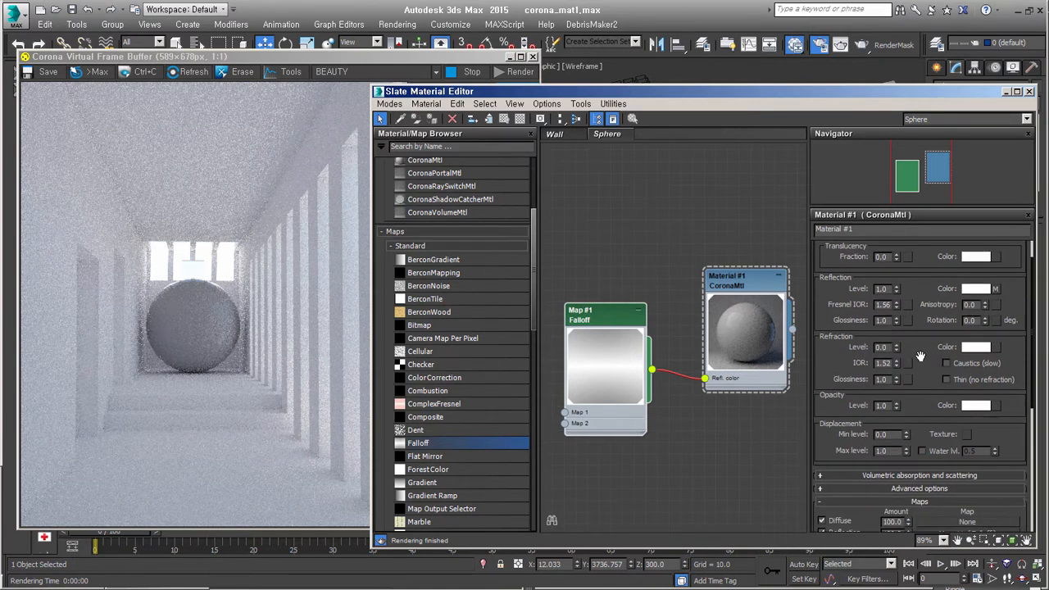
scroll(921, 392, down, 5)
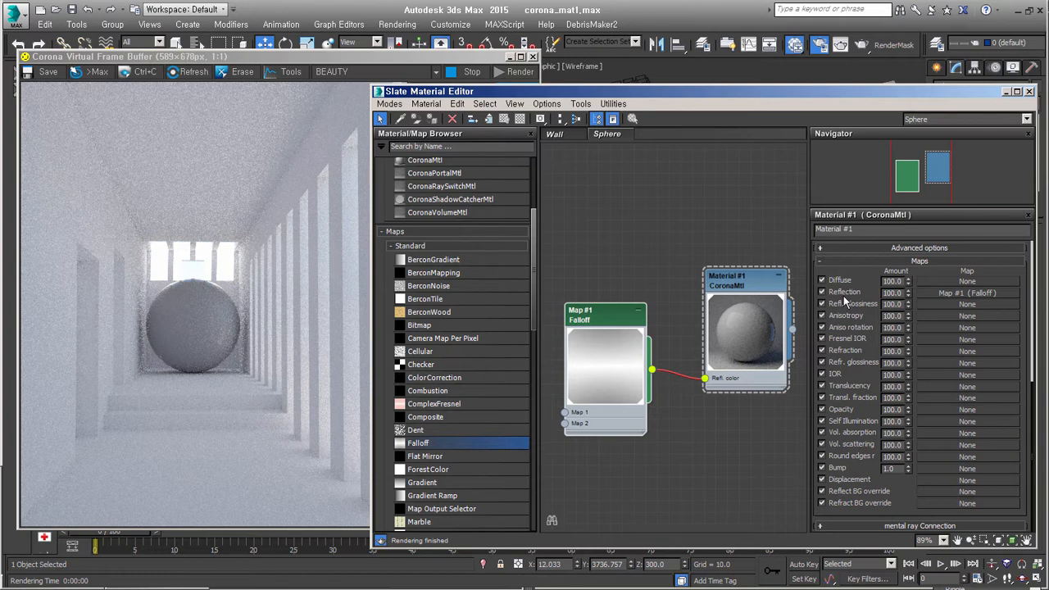
scroll(856, 308, up, 5)
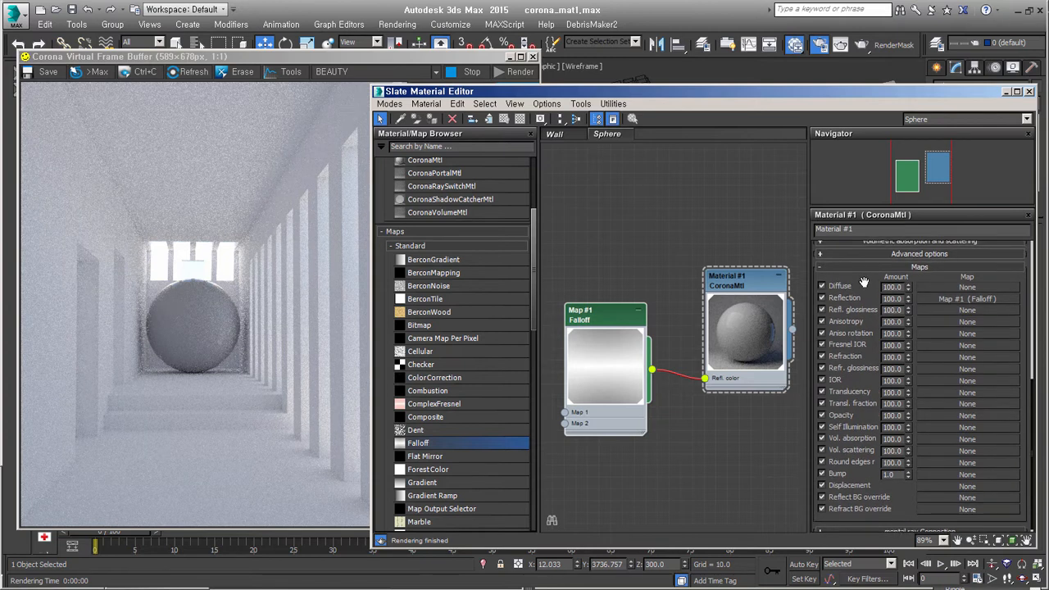
scroll(852, 320, down, 5)
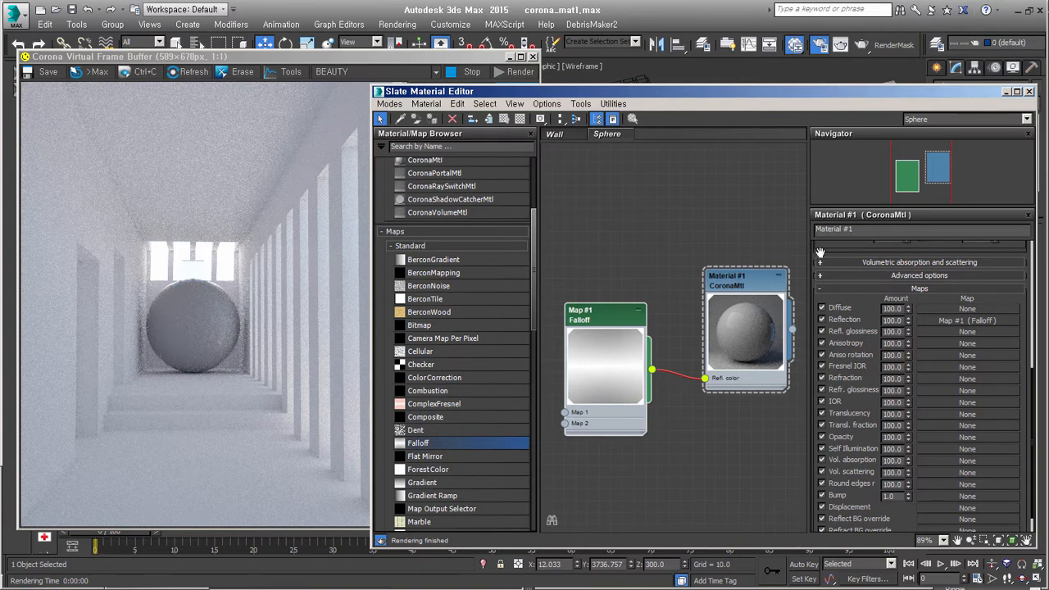
scroll(887, 442, up, 5)
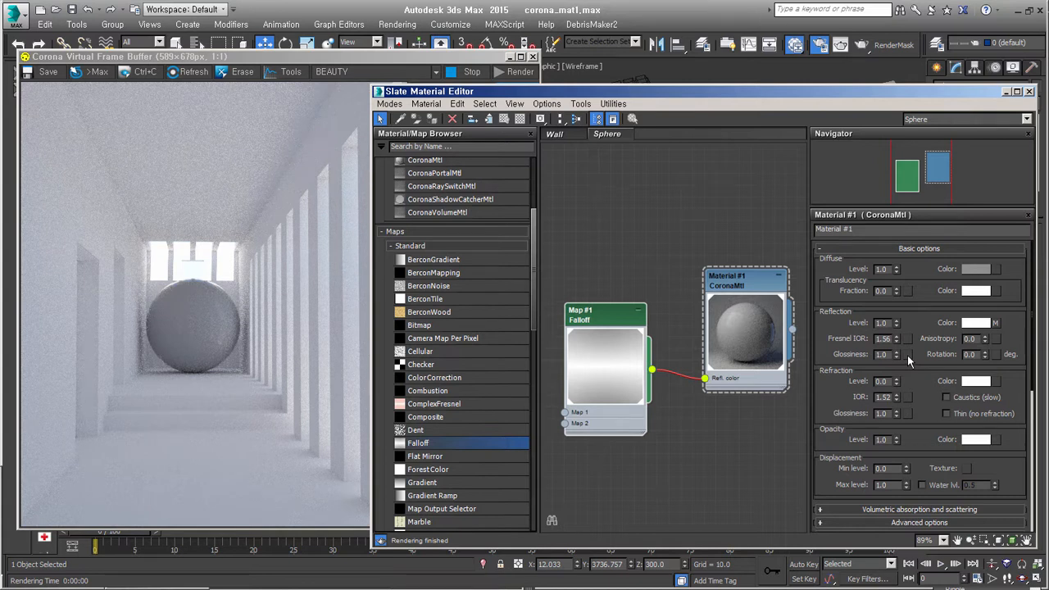
Make room in the node graph and add a Bitmap using joycg_dity_mask1.JPG from the dirty folder, with an enlarged preview, below the Falloff node
drag(627, 421, 623, 363)
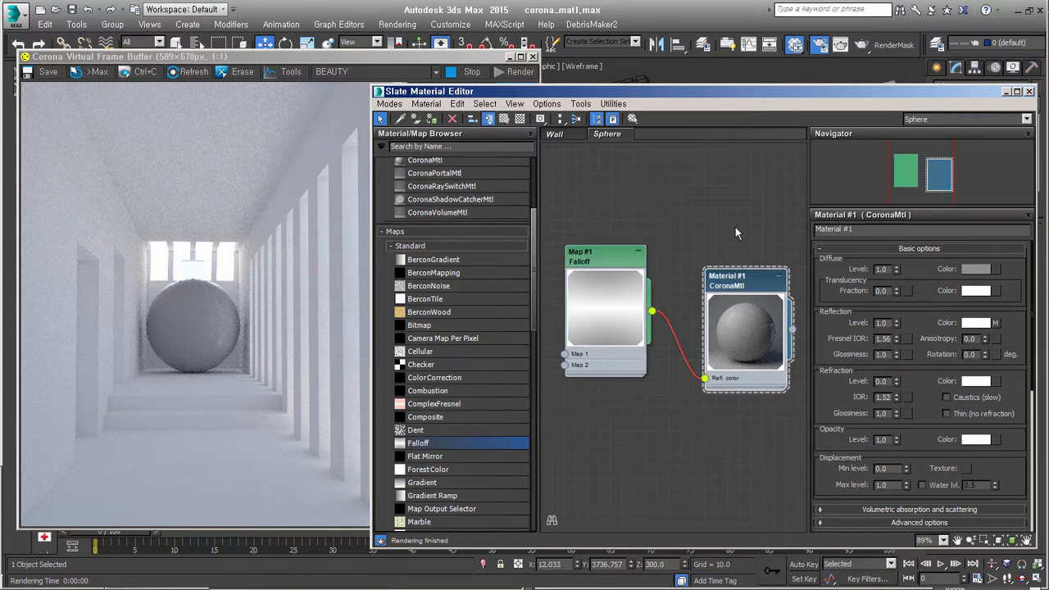
drag(752, 285, 735, 198)
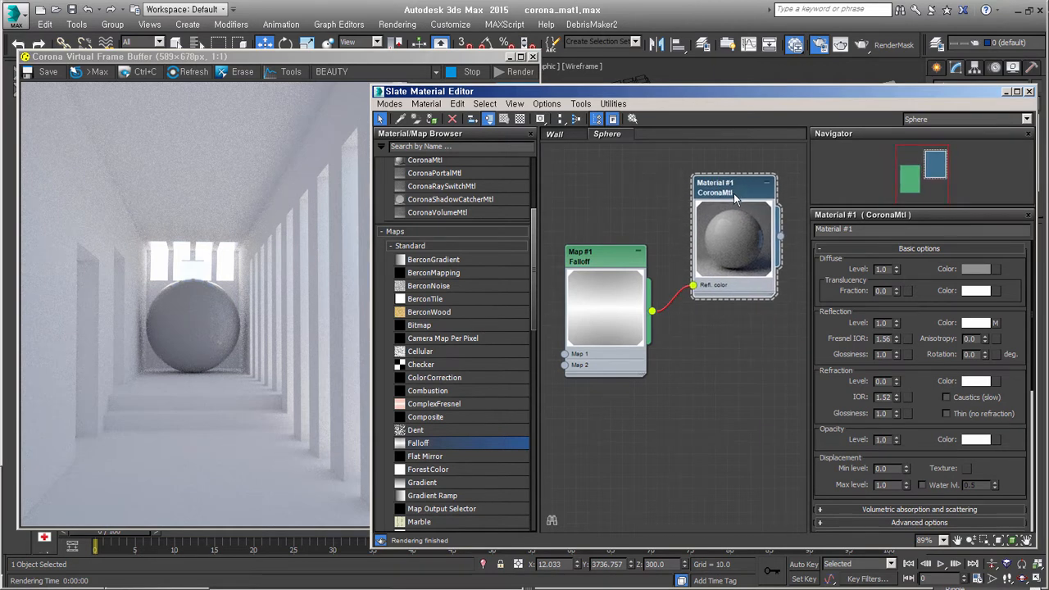
drag(424, 326, 617, 411)
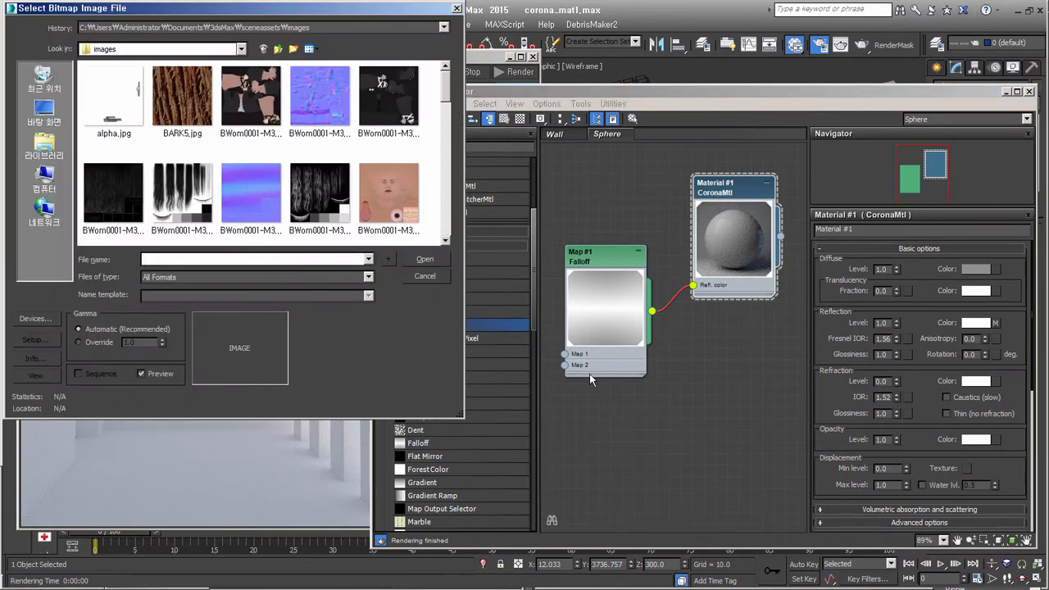
click(230, 49)
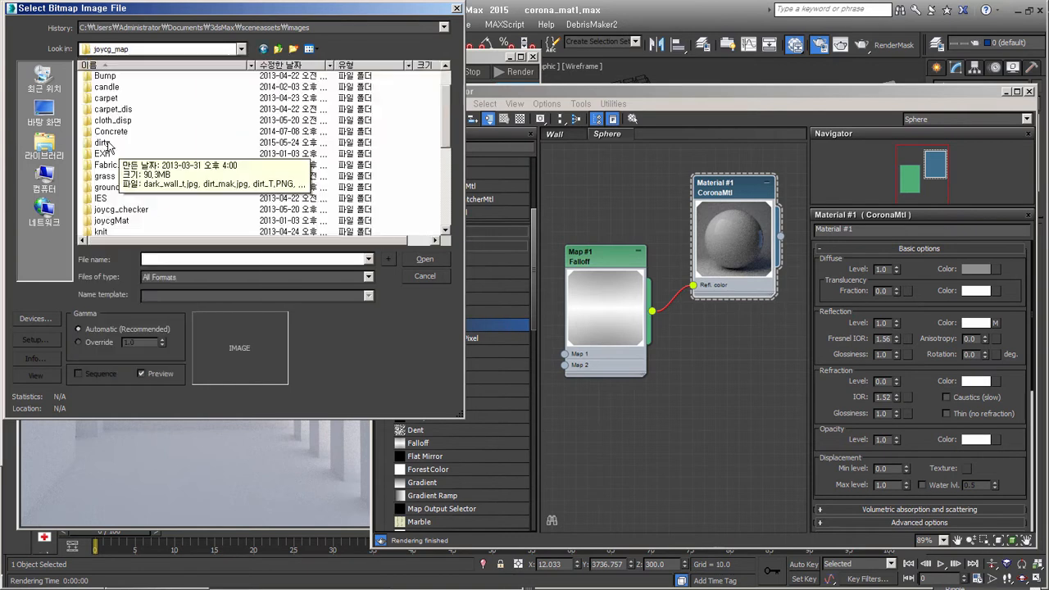
double_click(107, 146)
scroll(265, 177, down, 2)
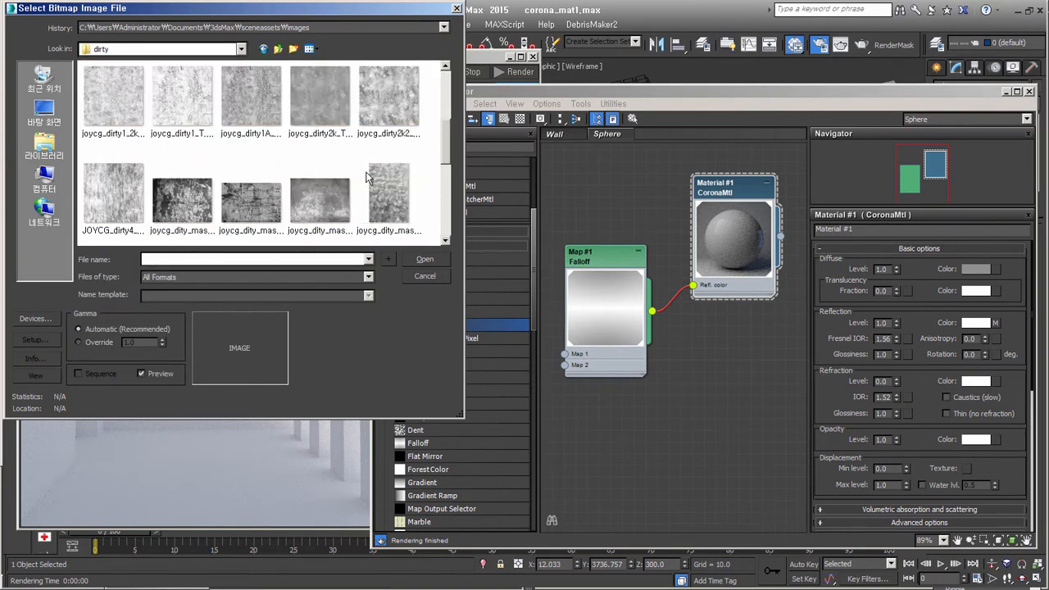
click(252, 123)
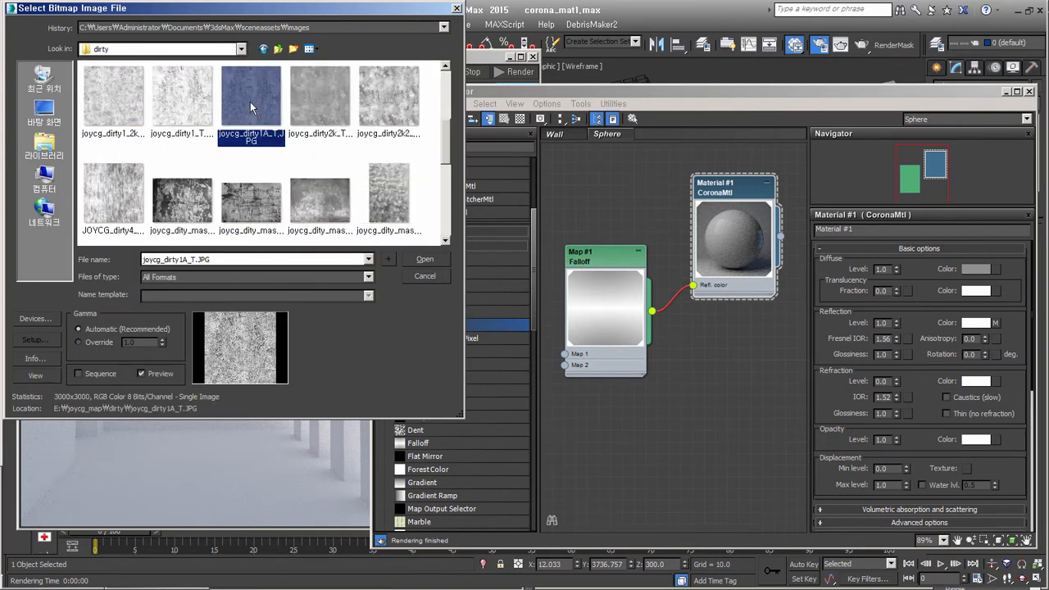
double_click(124, 198)
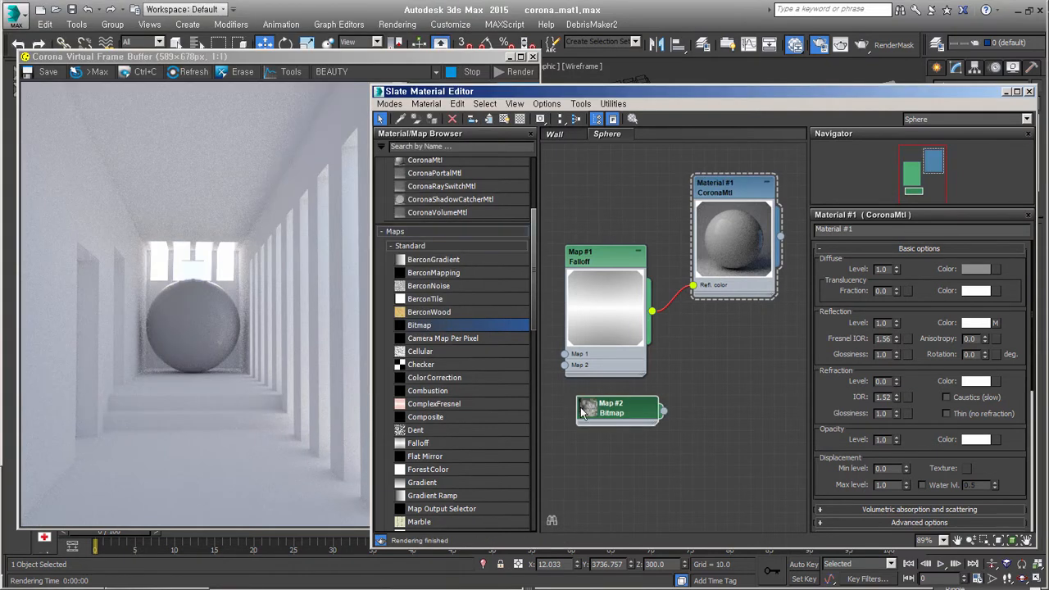
double_click(587, 408)
Connect the dirt Bitmap to the sphere material's reflection glossiness and enlarge the material node's preview
drag(667, 442, 694, 306)
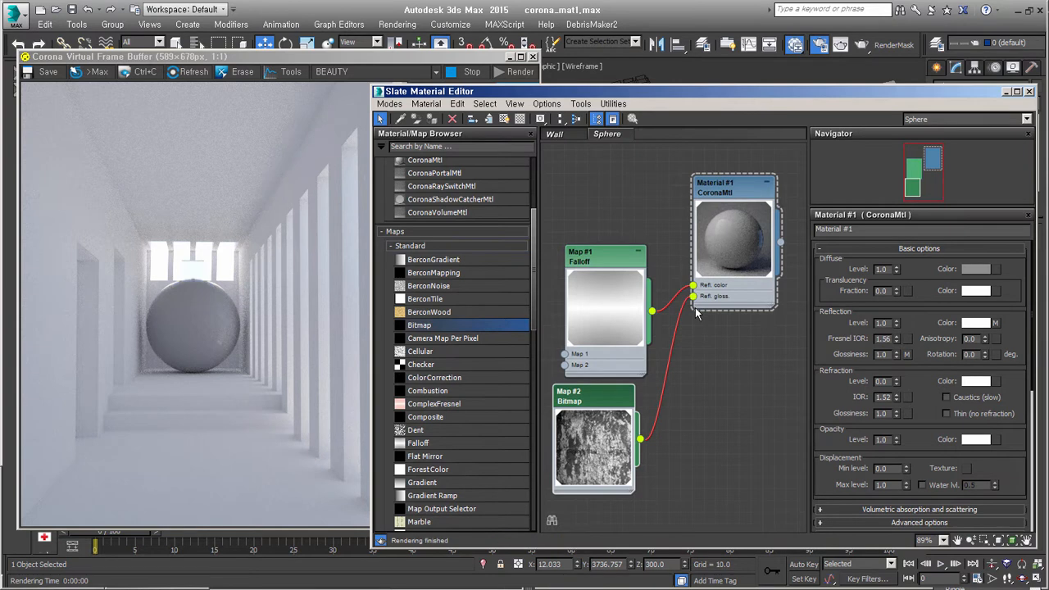
drag(775, 311, 804, 357)
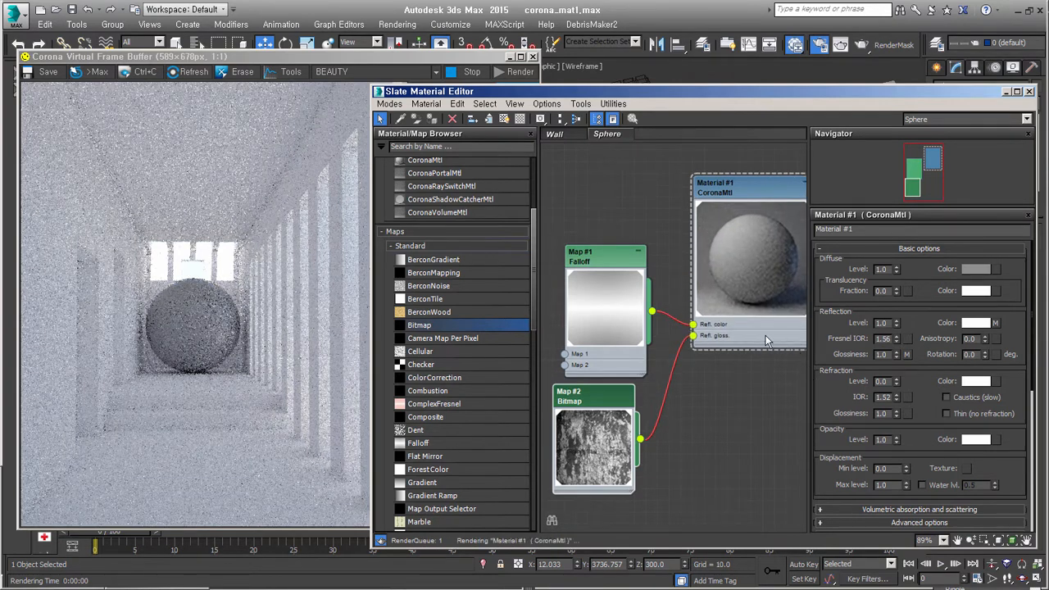
scroll(723, 354, up, 3)
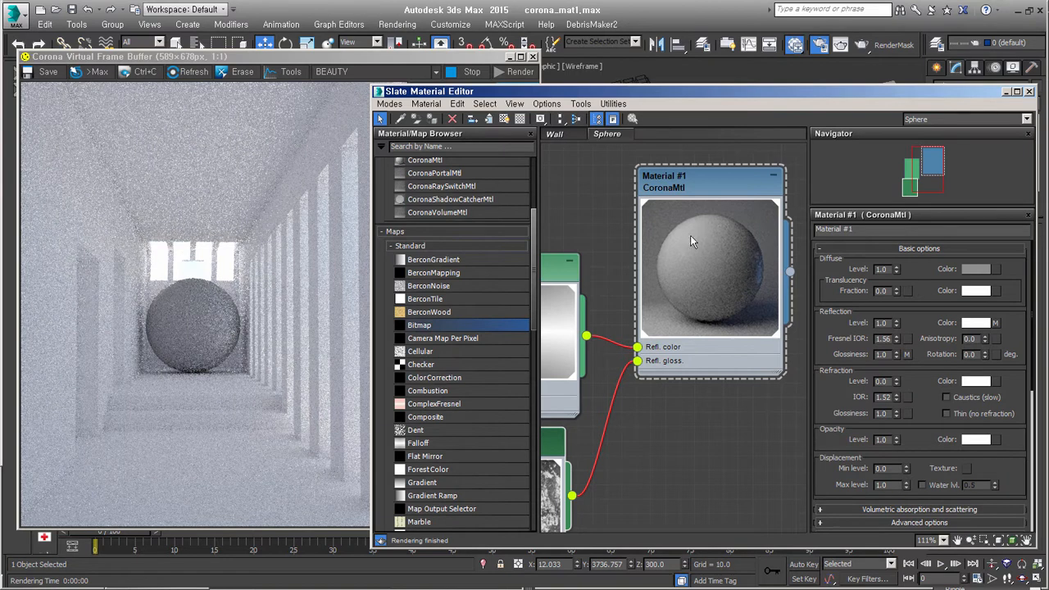
Feed the dirt Bitmap into the Falloff's Map 1 input as well and space the Bitmap node away from it
mouse_move(644, 414)
middle_down()
mouse_move(690, 373)
mouse_move(718, 376)
mouse_move(741, 360)
mouse_move(652, 399)
middle_up()
middle_drag(639, 351, 734, 366)
drag(632, 427, 545, 460)
middle_drag(647, 394, 705, 354)
drag(668, 463, 663, 331)
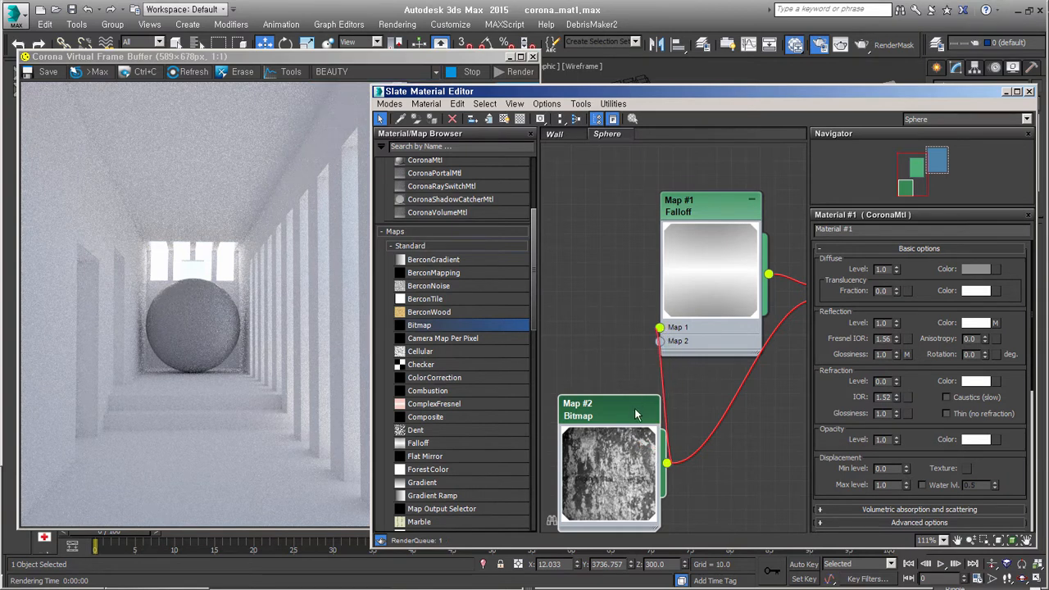
drag(637, 405, 593, 420)
Swap the Falloff's front and side map slots so the dirt Bitmap drives the white side color
double_click(720, 196)
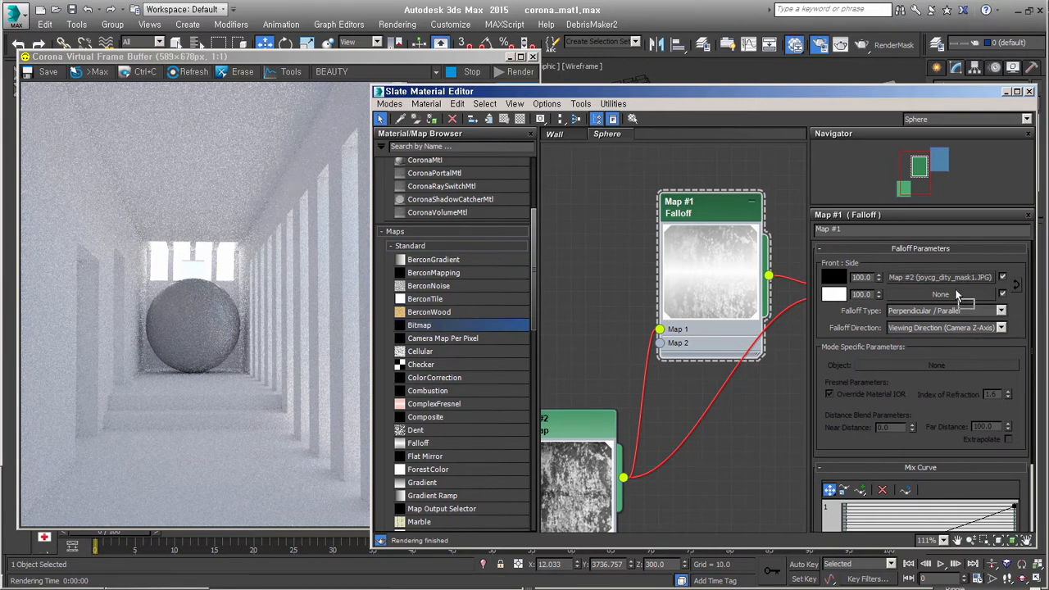
drag(957, 280, 958, 295)
click(674, 357)
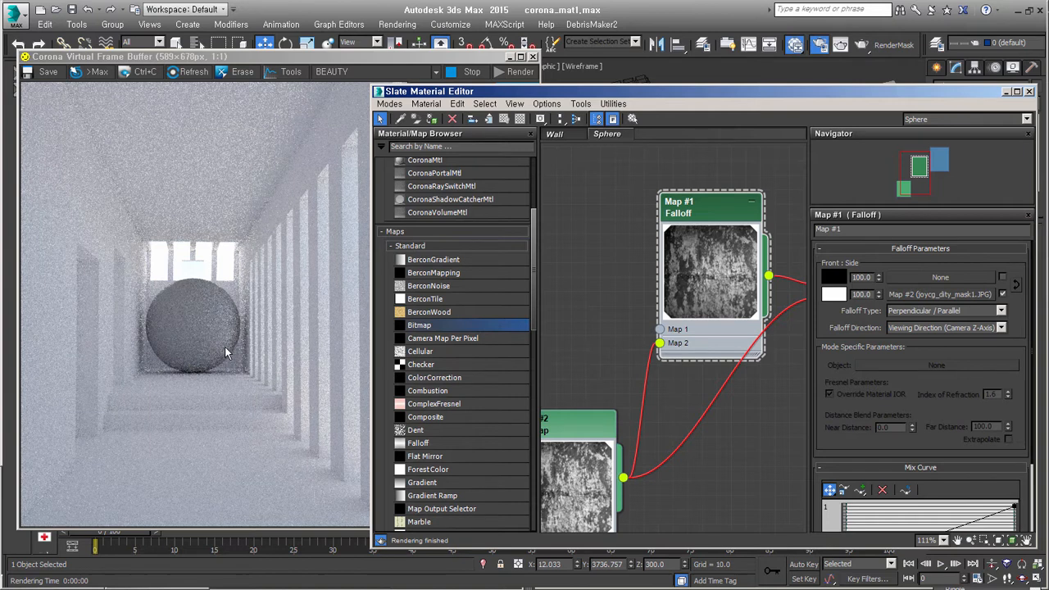
scroll(658, 469, down, 5)
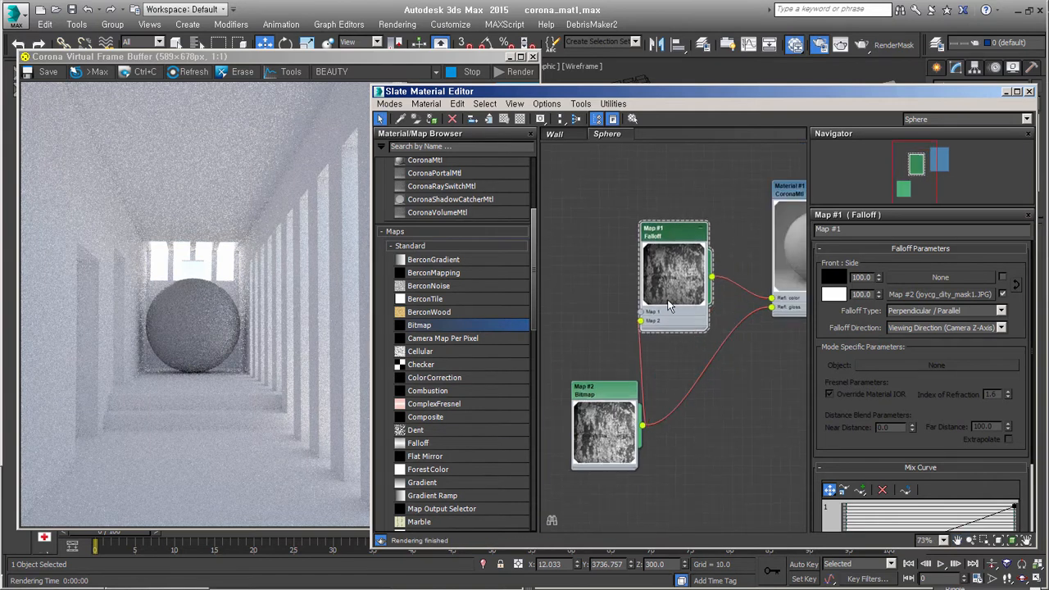
middle_drag(743, 370, 690, 384)
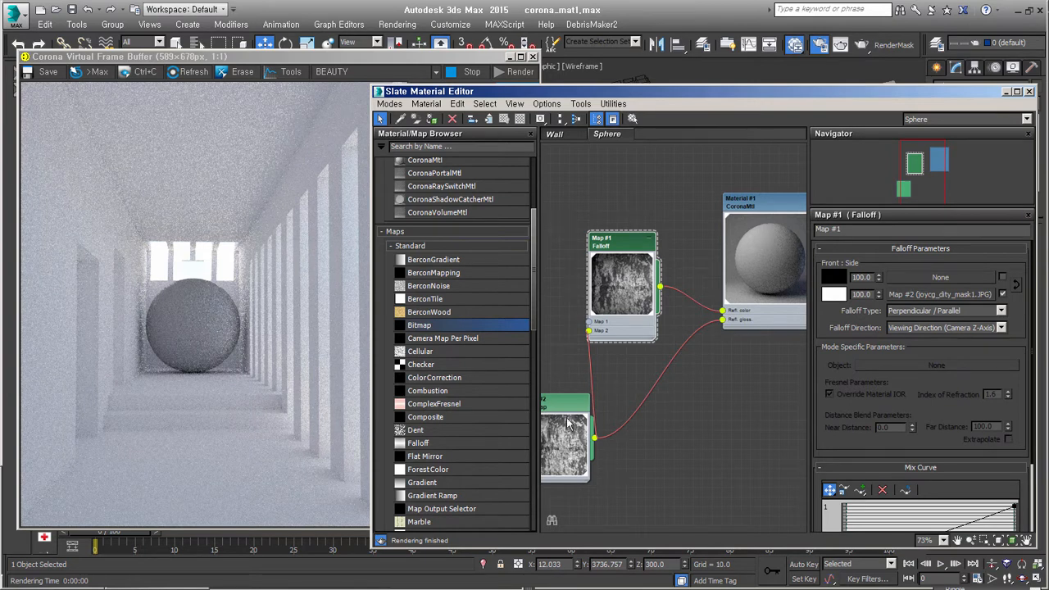
Insert a Color Correction map between the dirt Bitmap and the material's reflection glossiness, and tidy the nodes around it
click(571, 451)
middle_drag(571, 451, 598, 440)
drag(584, 403, 574, 403)
drag(445, 382, 578, 365)
mouse_move(664, 373)
mouse_down()
mouse_move(679, 377)
mouse_move(565, 401)
mouse_move(678, 375)
mouse_move(681, 363)
mouse_move(659, 373)
mouse_up()
drag(584, 396, 585, 378)
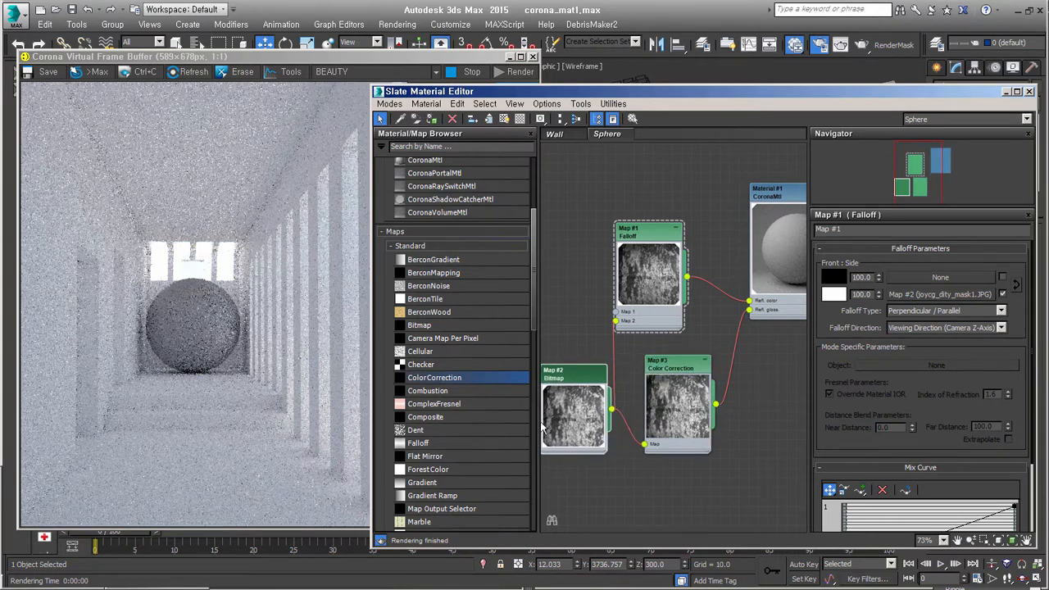
Raise the Color Correction map's brightness to about 37.5 to lighten the glossiness texture
double_click(664, 372)
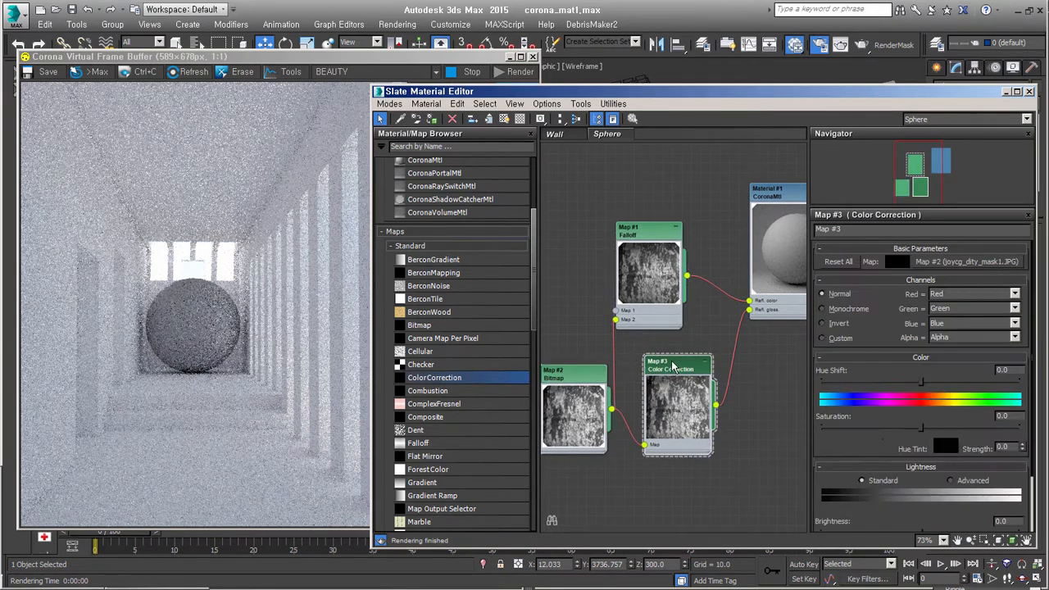
drag(837, 449, 839, 380)
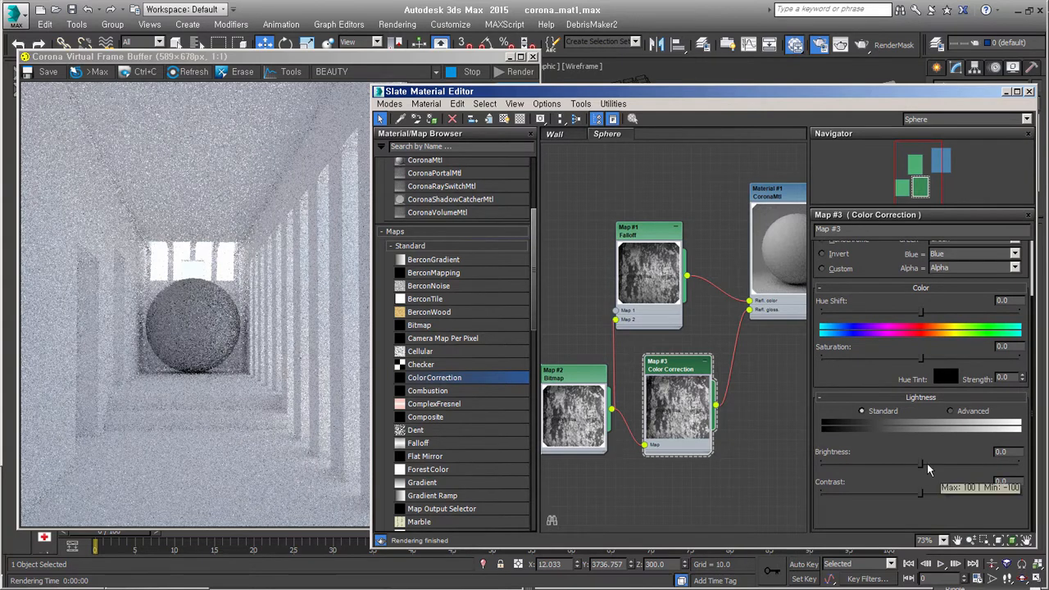
drag(921, 463, 940, 462)
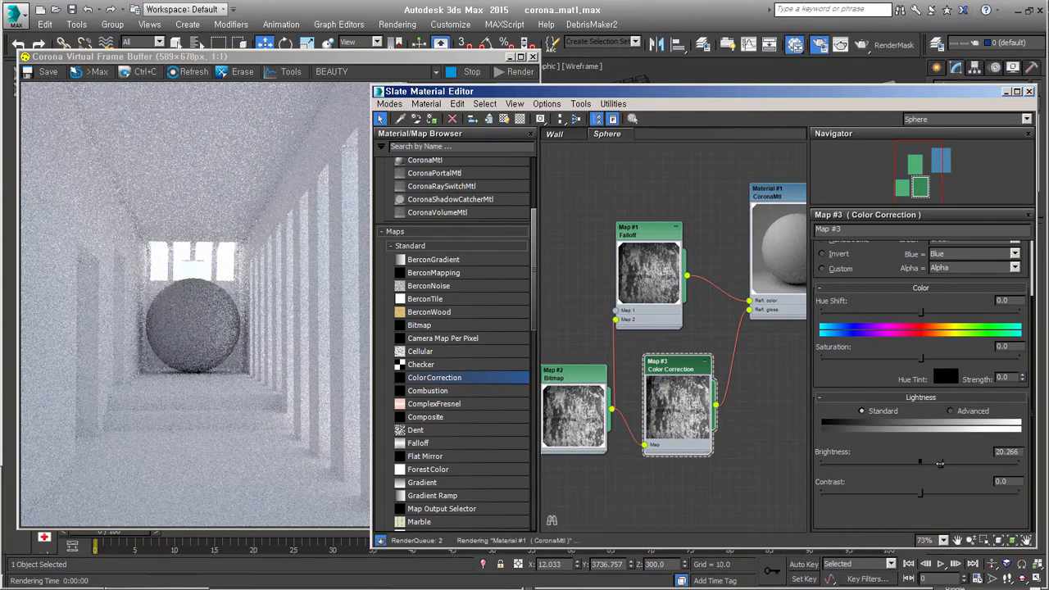
middle_drag(764, 404, 700, 424)
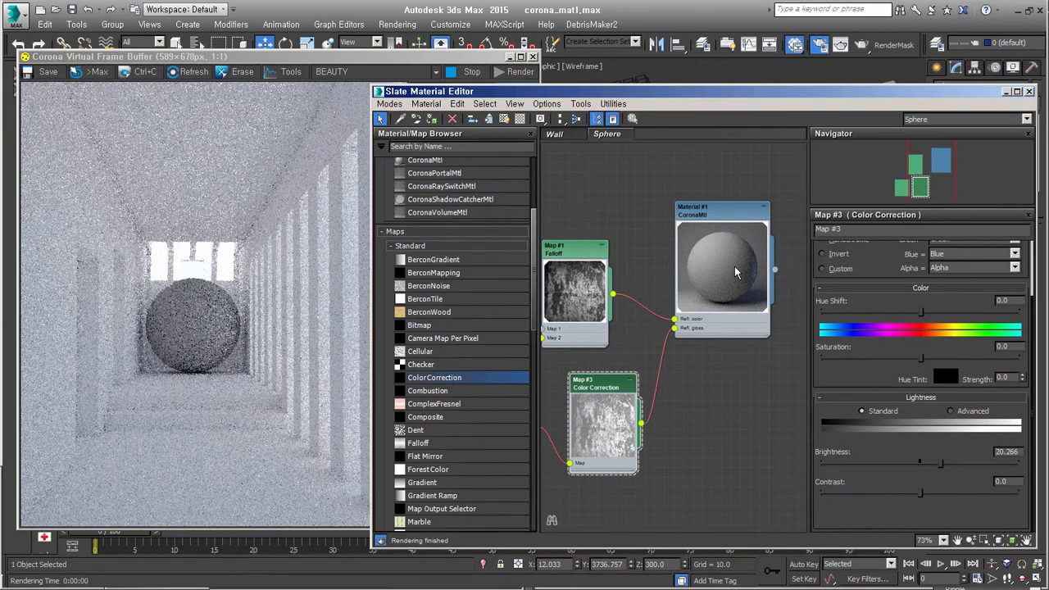
drag(940, 463, 960, 469)
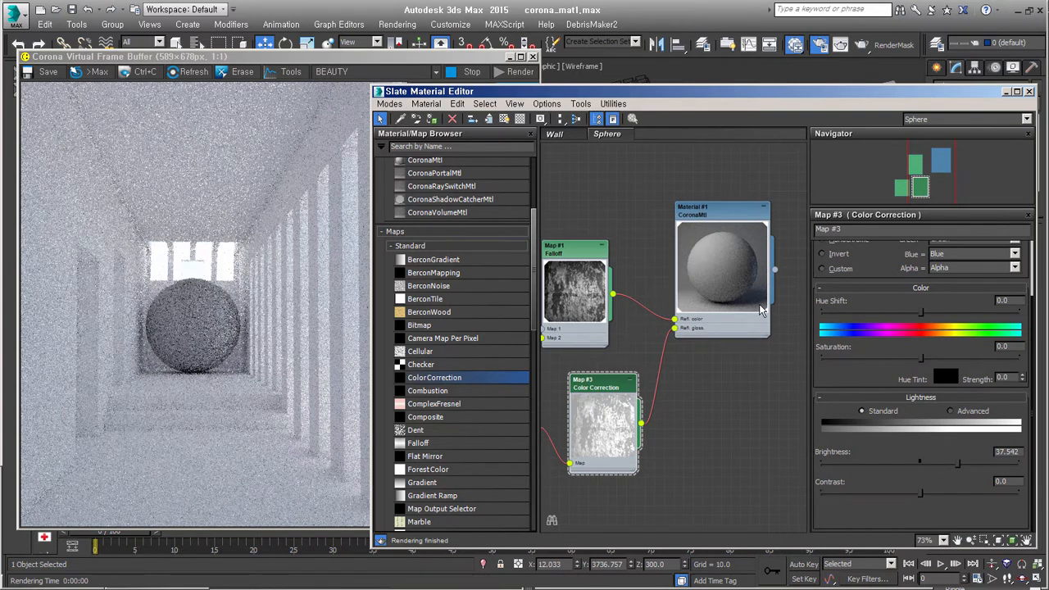
scroll(759, 300, up, 3)
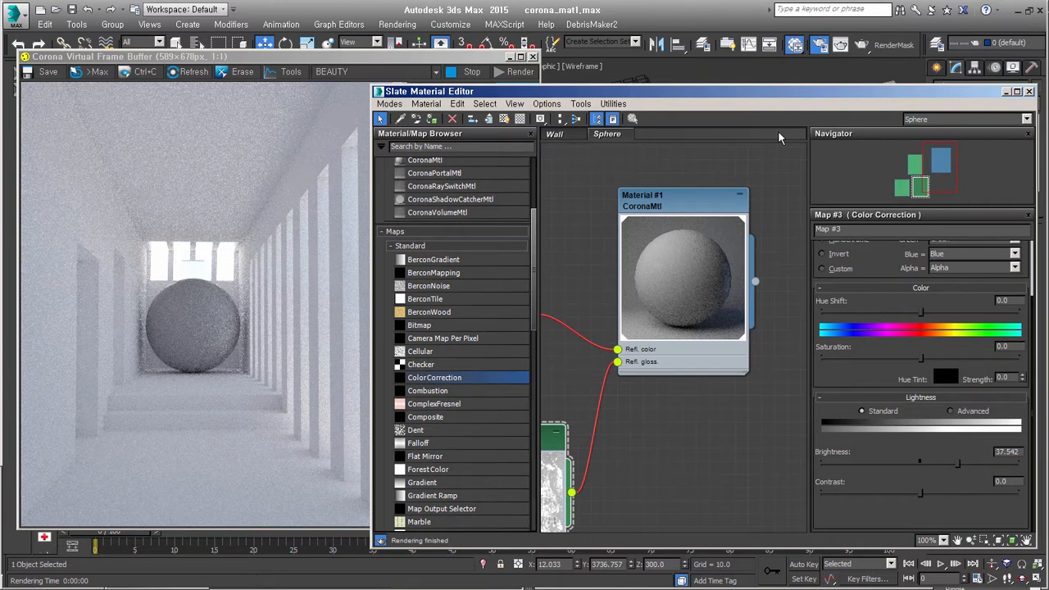
Examine the material editor preview quality in Corona's system render settings, and minimize the render setup dialog
click(820, 46)
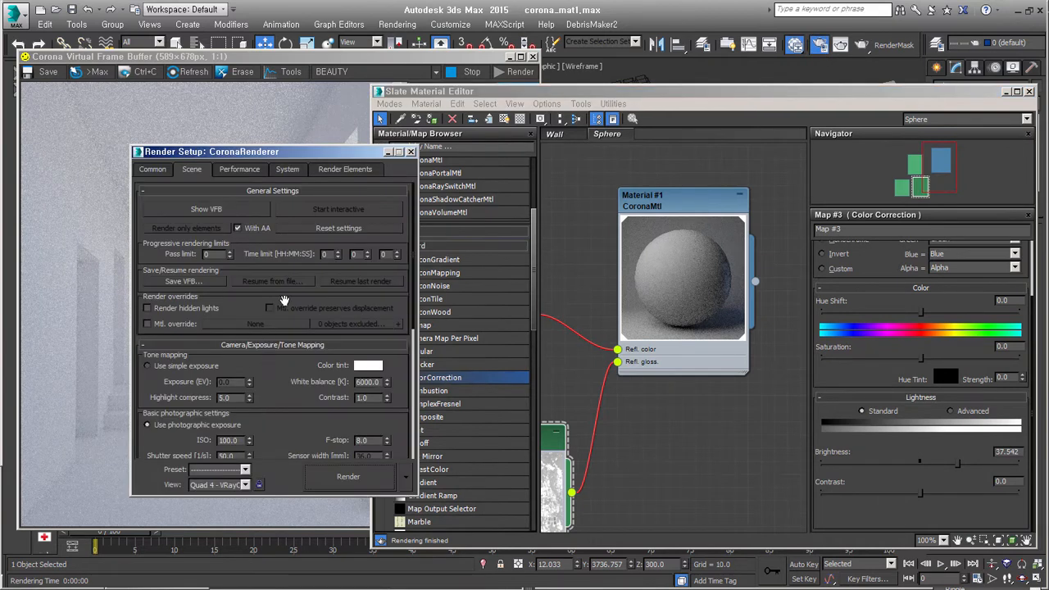
click(288, 170)
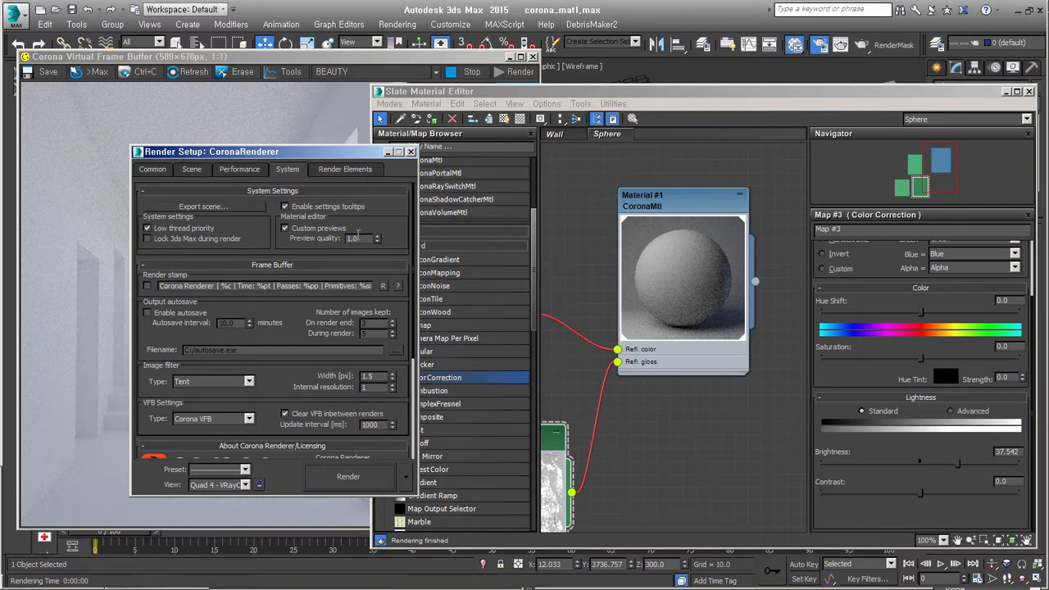
mouse_move(375, 236)
click(388, 152)
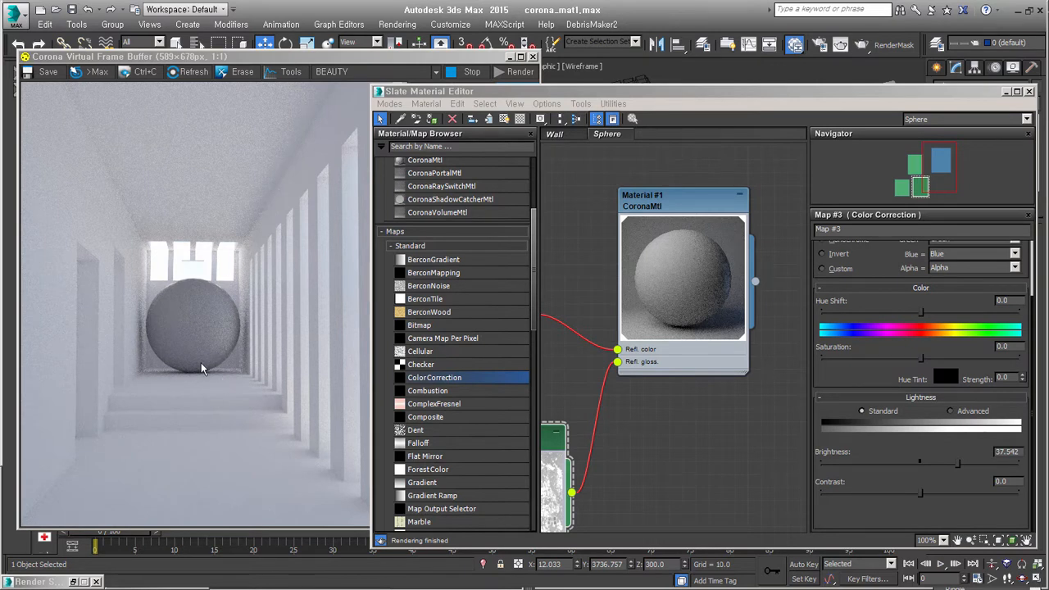
Set the amount of the dirt Bitmap in the Falloff's side slot to 30
middle_drag(683, 458, 810, 425)
scroll(659, 351, down, 5)
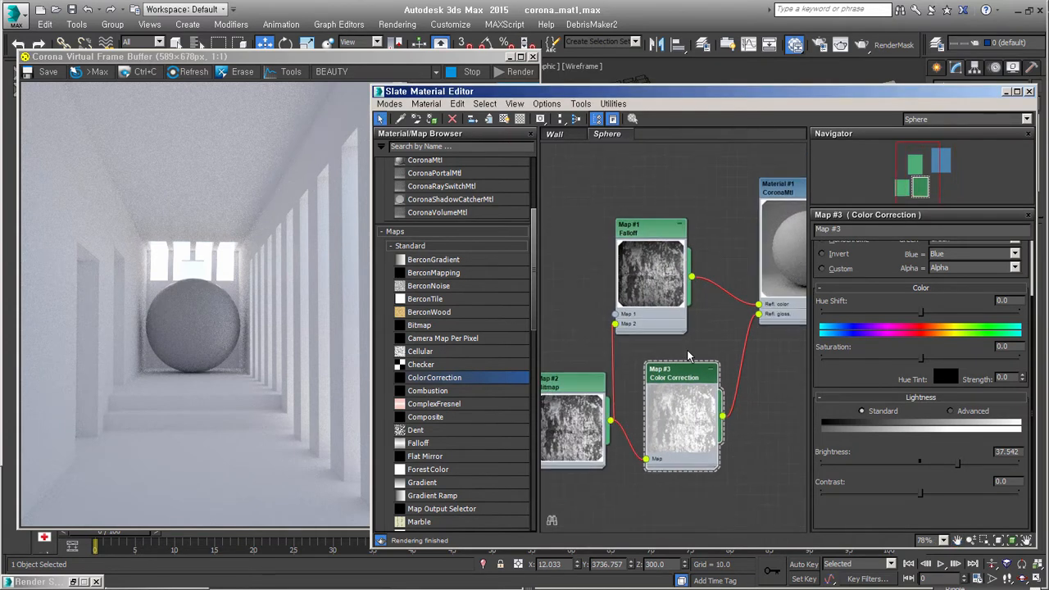
double_click(665, 251)
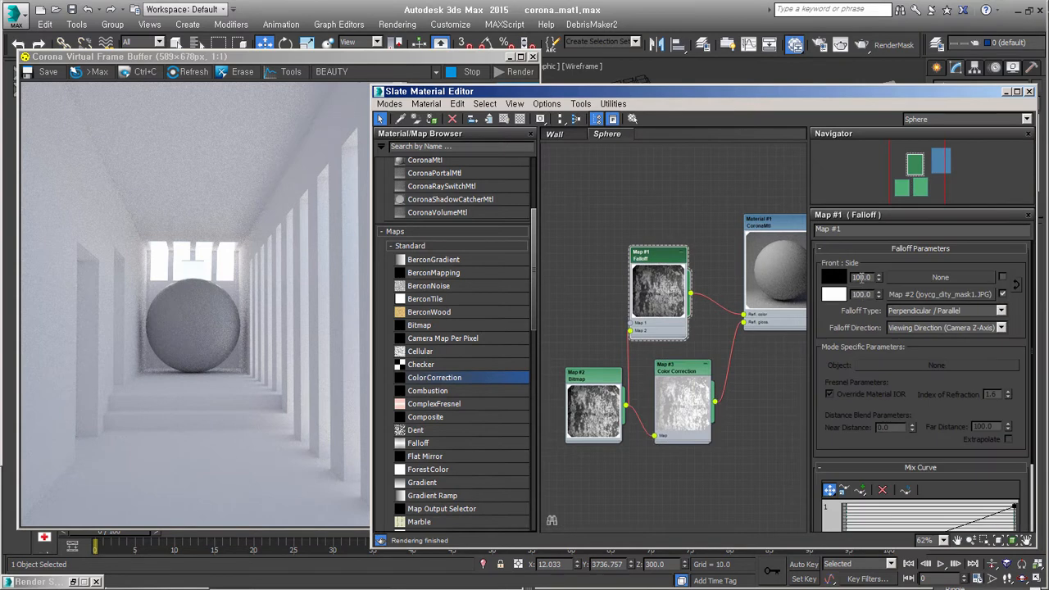
double_click(862, 294)
text(30)
key(Return)
Set the reflection Fresnel IOR of the sphere's CoronaMtl to 20
middle_drag(786, 381, 728, 401)
scroll(748, 313, up, 3)
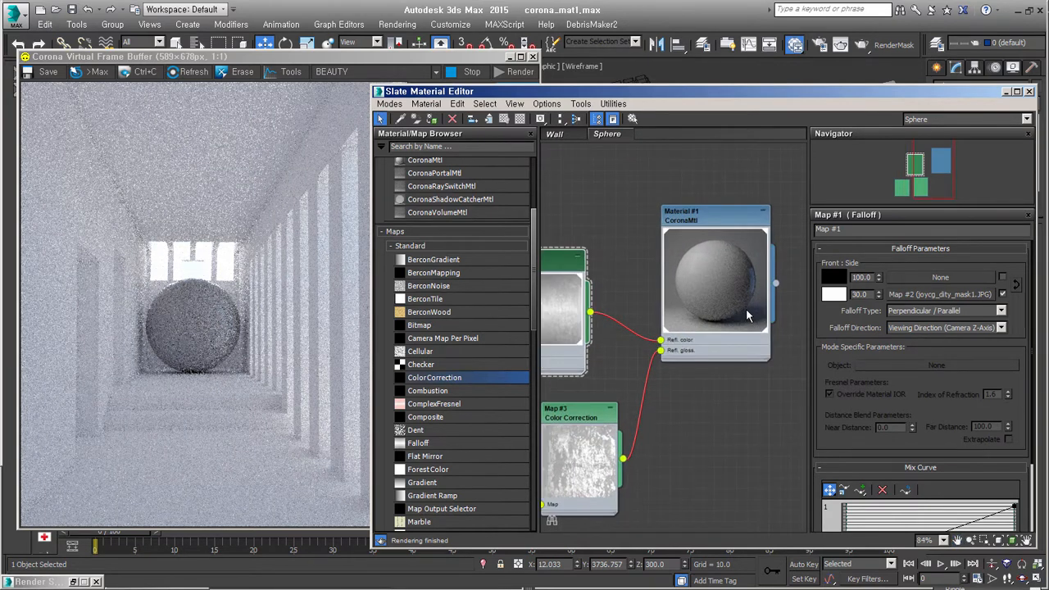
double_click(745, 308)
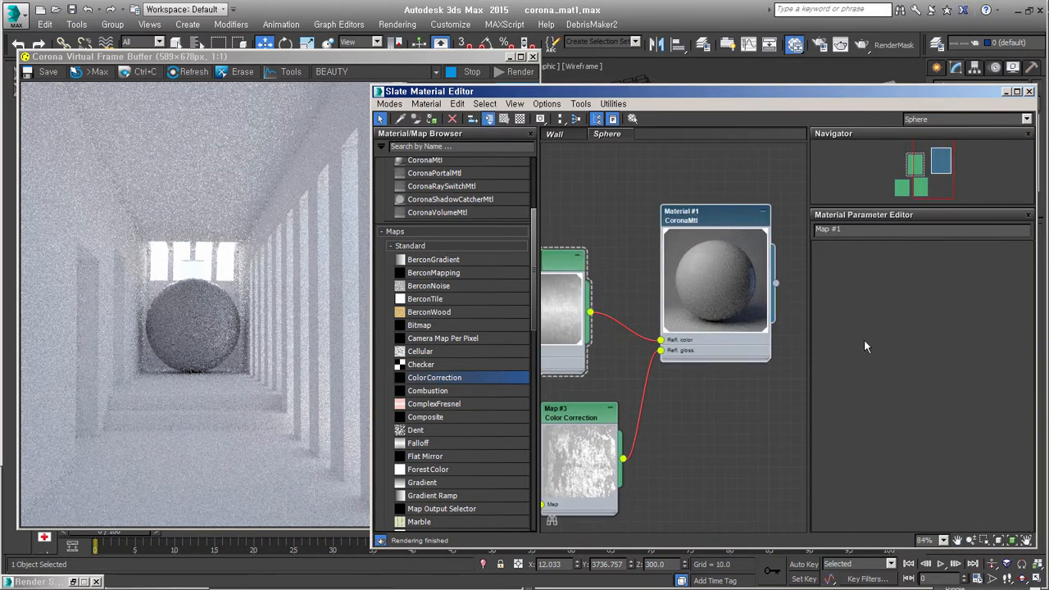
double_click(885, 338)
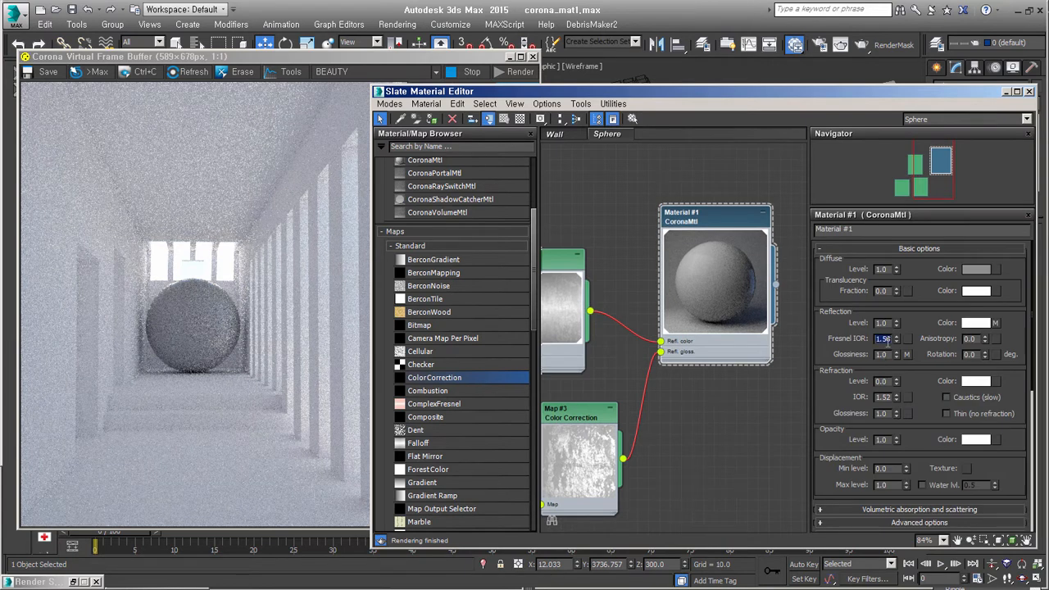
text(20)
key(Return)
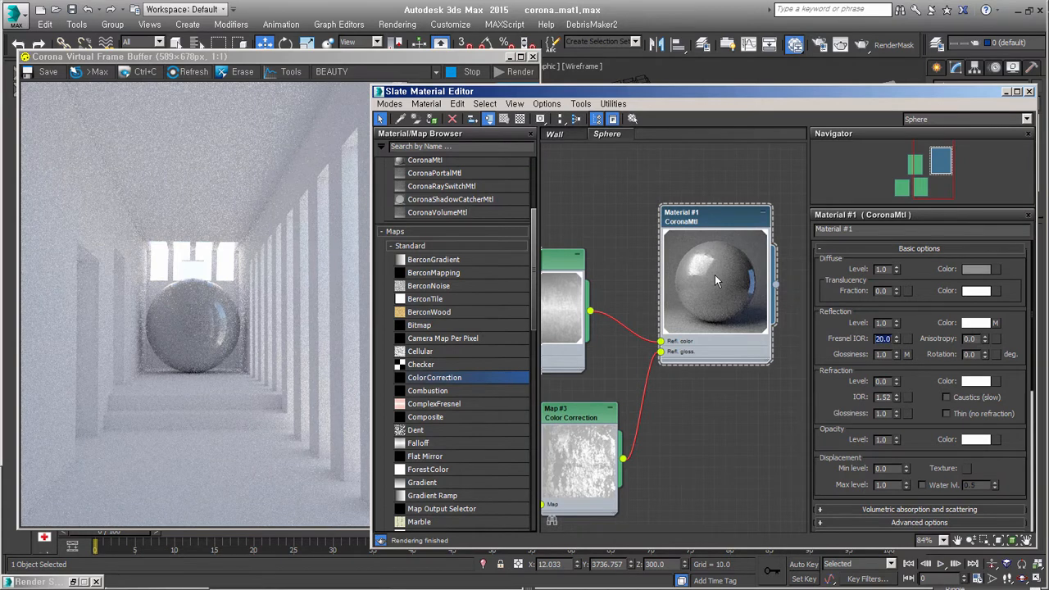
Change the sphere material's diffuse color to a saturated dark red of about 81, 3, 3
click(970, 269)
drag(572, 155, 548, 158)
drag(608, 109, 607, 100)
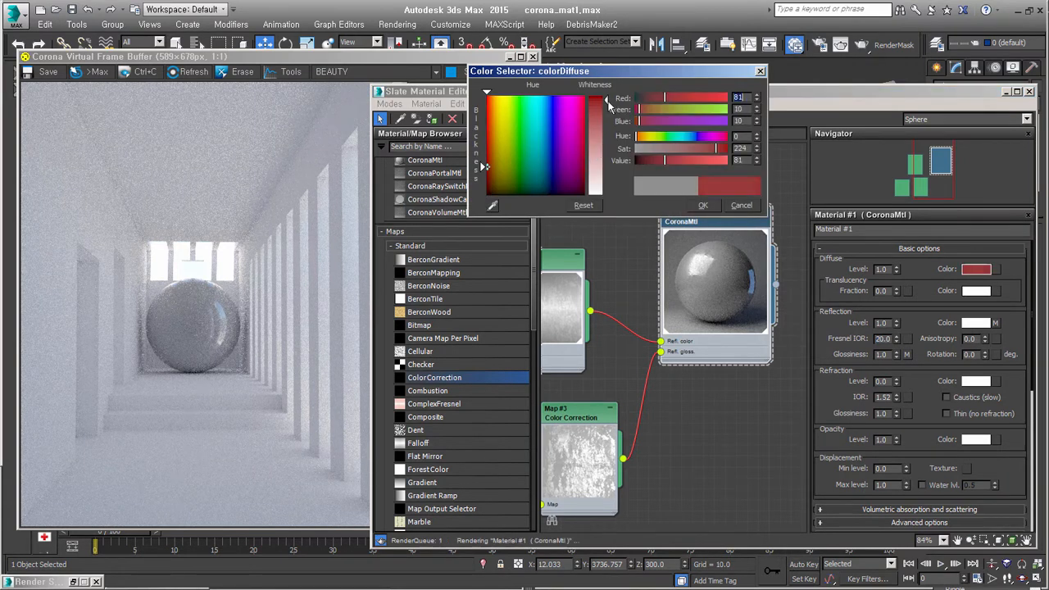
drag(716, 149, 723, 149)
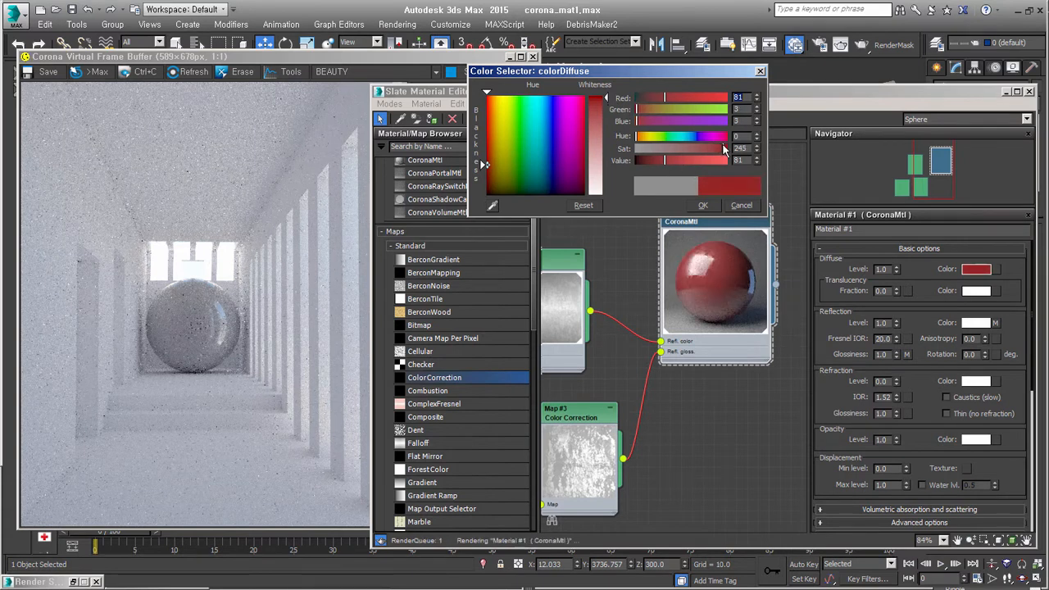
click(703, 205)
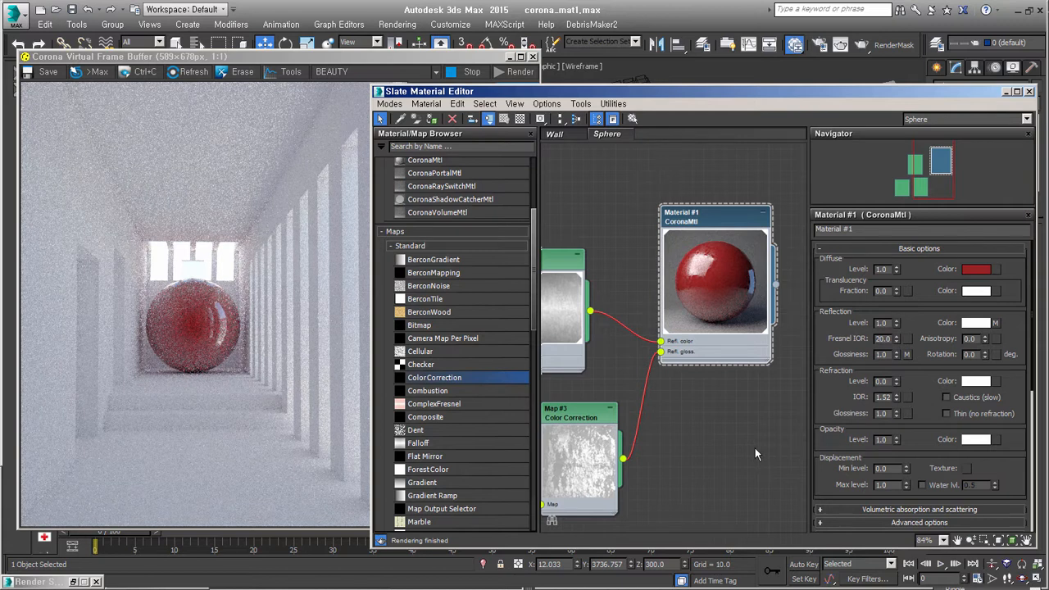
Add a new CoronaMtl and a Checker map below the sphere's material nodes
scroll(721, 270, down, 5)
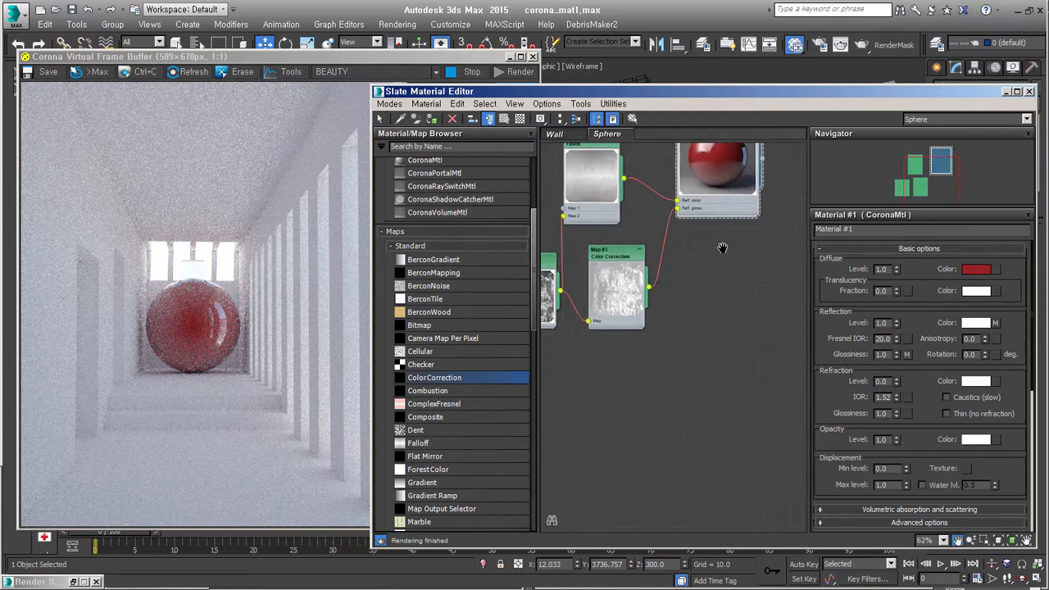
scroll(717, 289, down, 1)
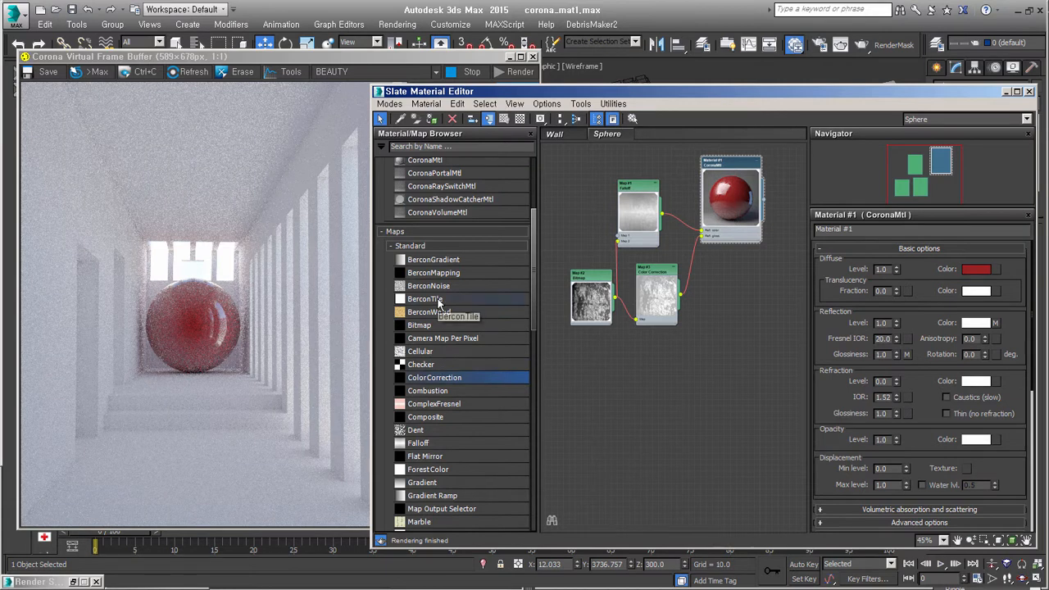
click(440, 161)
drag(440, 161, 732, 370)
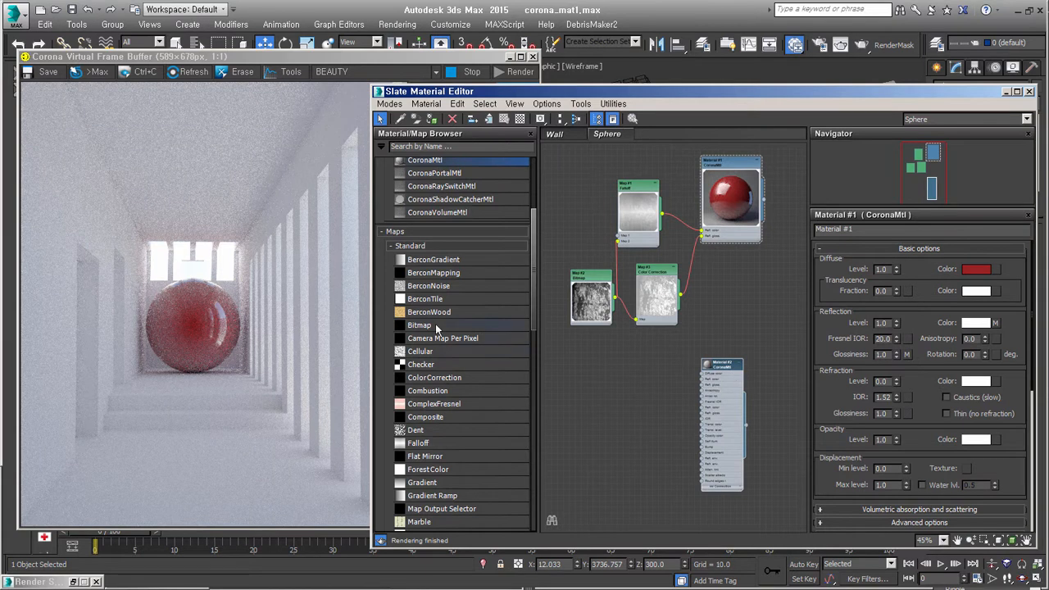
drag(422, 364, 620, 402)
scroll(621, 402, up, 3)
Soften the Checker's contrast by setting Color 1 to a dark gray of value 4 and Color 2 to about 206
double_click(596, 401)
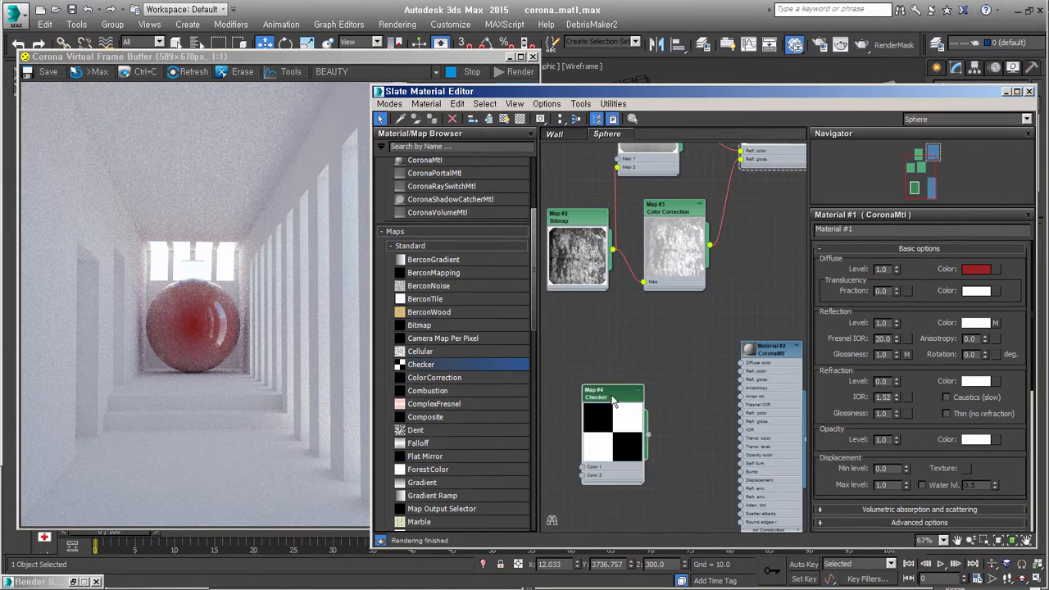
click(902, 427)
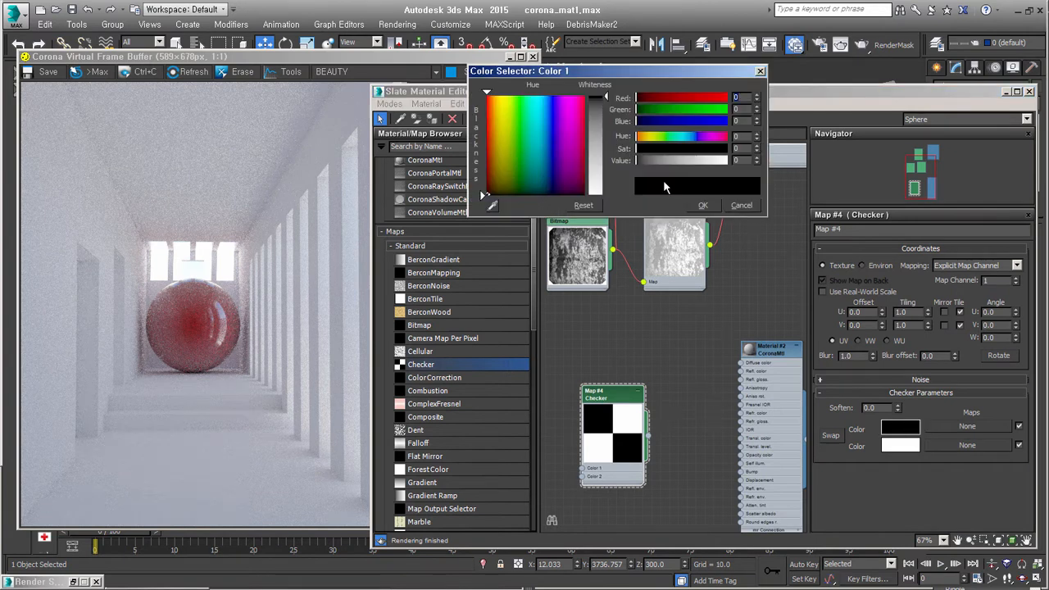
click(756, 158)
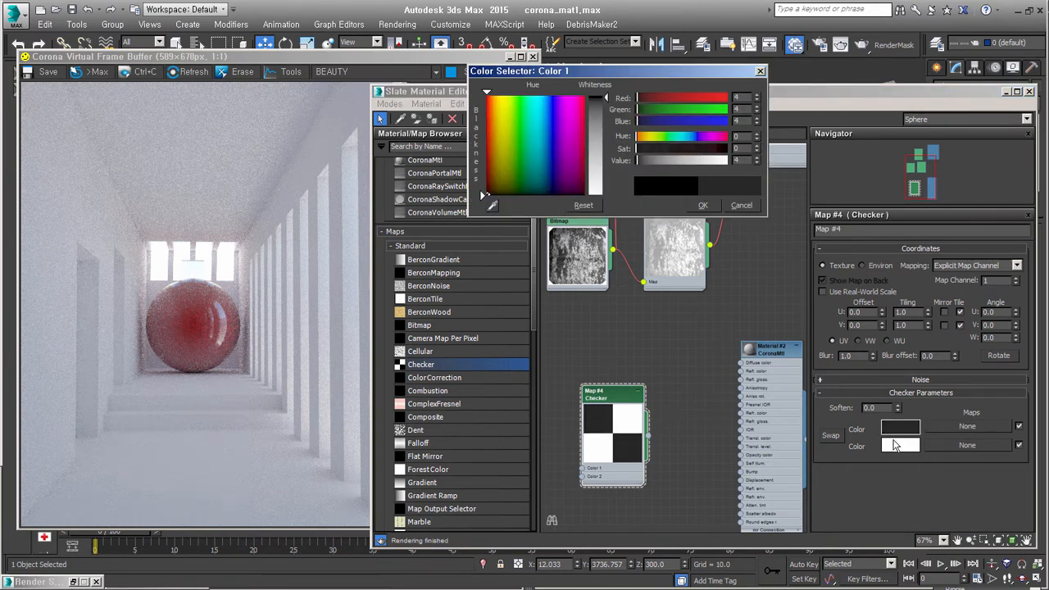
click(887, 442)
drag(756, 161, 758, 185)
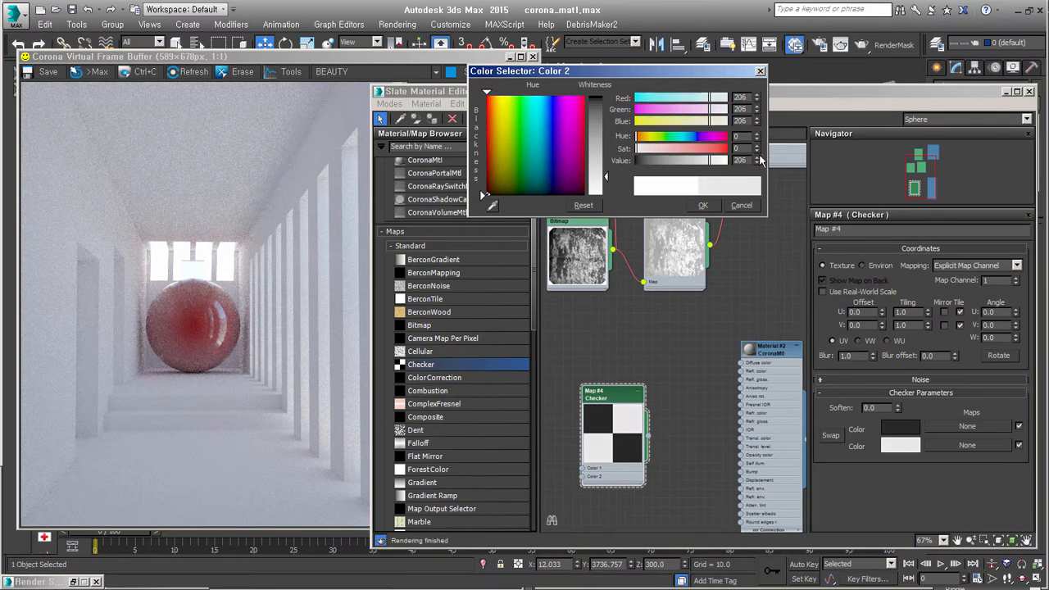
click(702, 205)
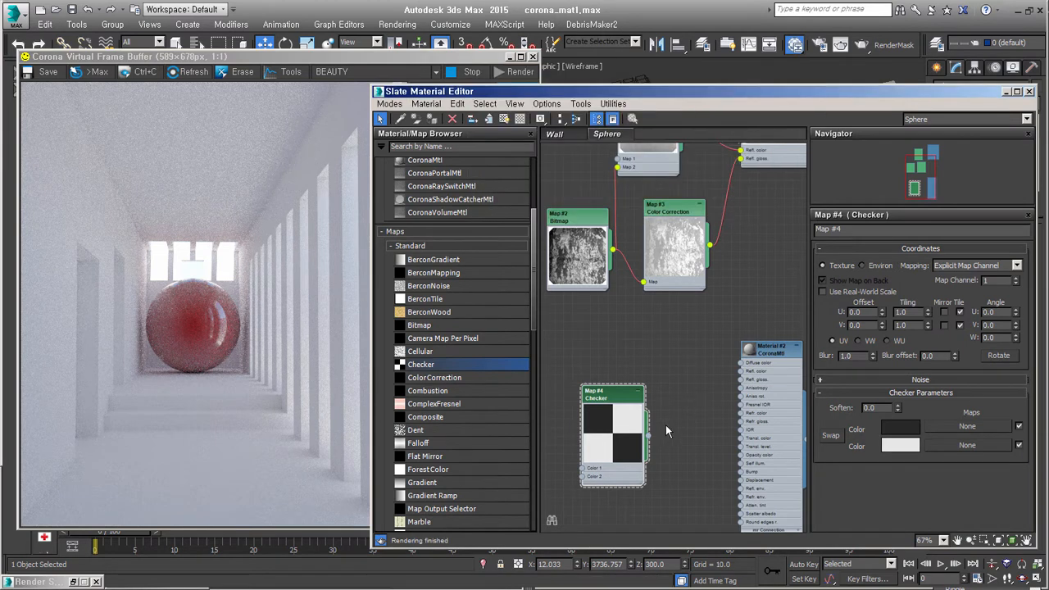
Connect the Checker to the new CoronaMtl's diffuse color and set that material's reflection level to 1.0
drag(649, 439, 755, 354)
double_click(762, 358)
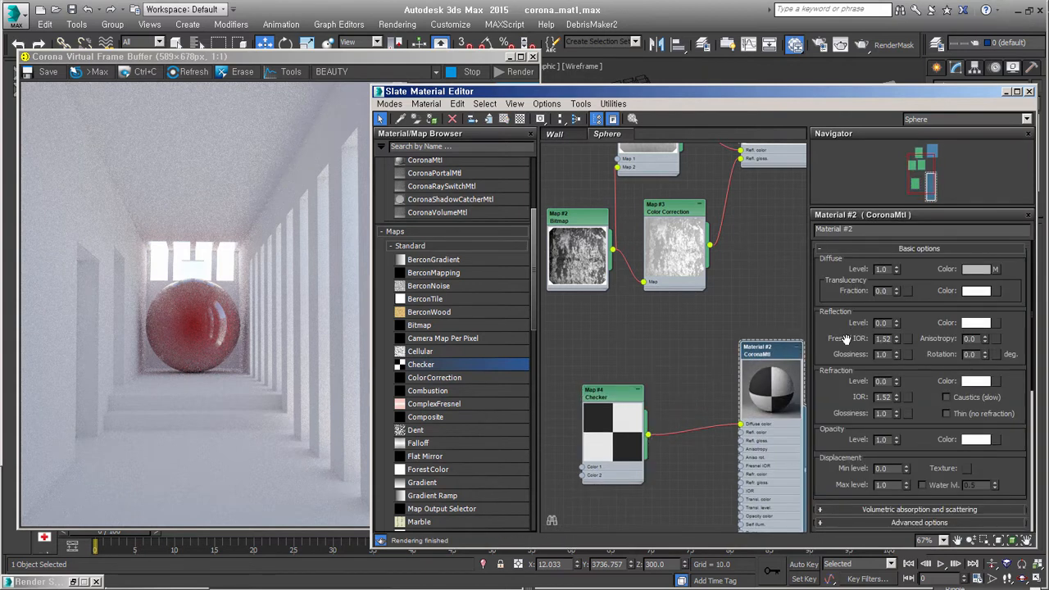
drag(896, 323, 900, 300)
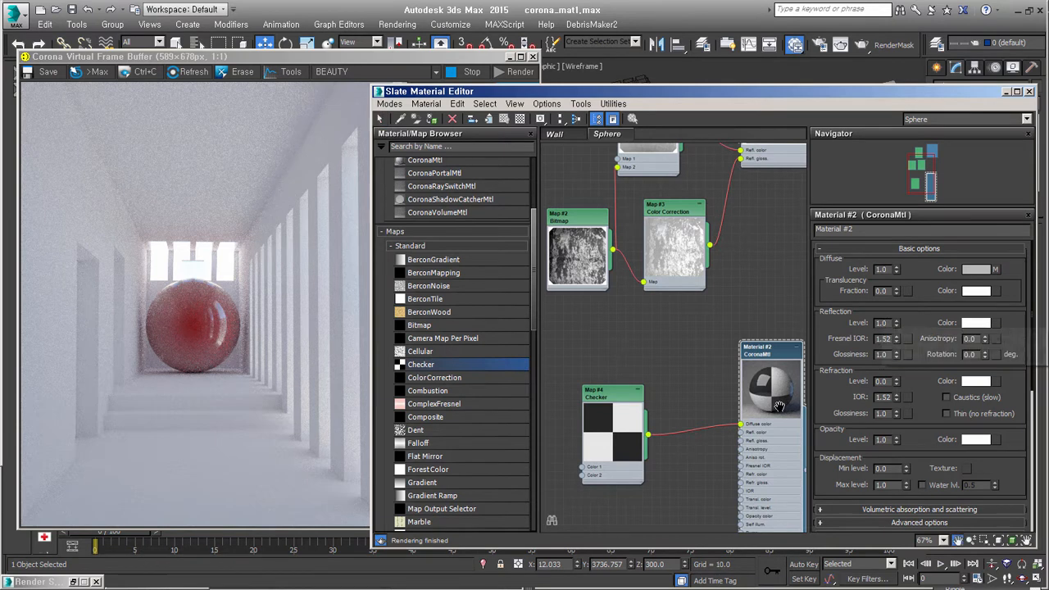
Set the reflection glossiness of the checkered CoronaMtl to 0.9
middle_drag(762, 383, 691, 357)
scroll(691, 356, up, 1)
drag(888, 355, 842, 362)
text(0.9)
key(Return)
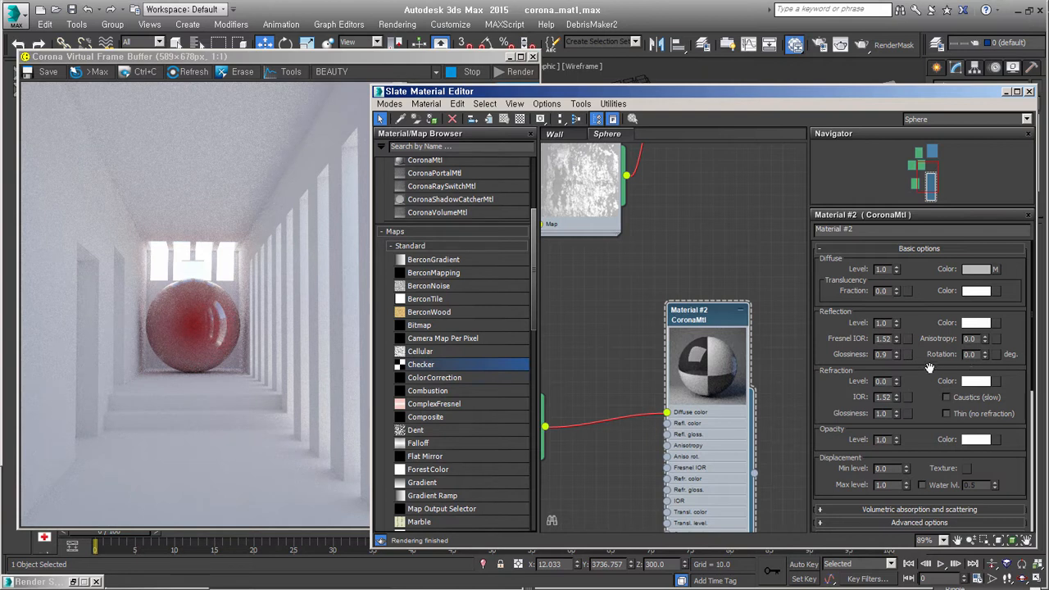
Arrange the Checker and its CoronaMtl node closer together and select the CoronaMtl node
mouse_move(885, 339)
scroll(617, 389, down, 2)
middle_drag(619, 385, 688, 345)
drag(738, 370, 690, 370)
drag(598, 369, 589, 359)
click(701, 303)
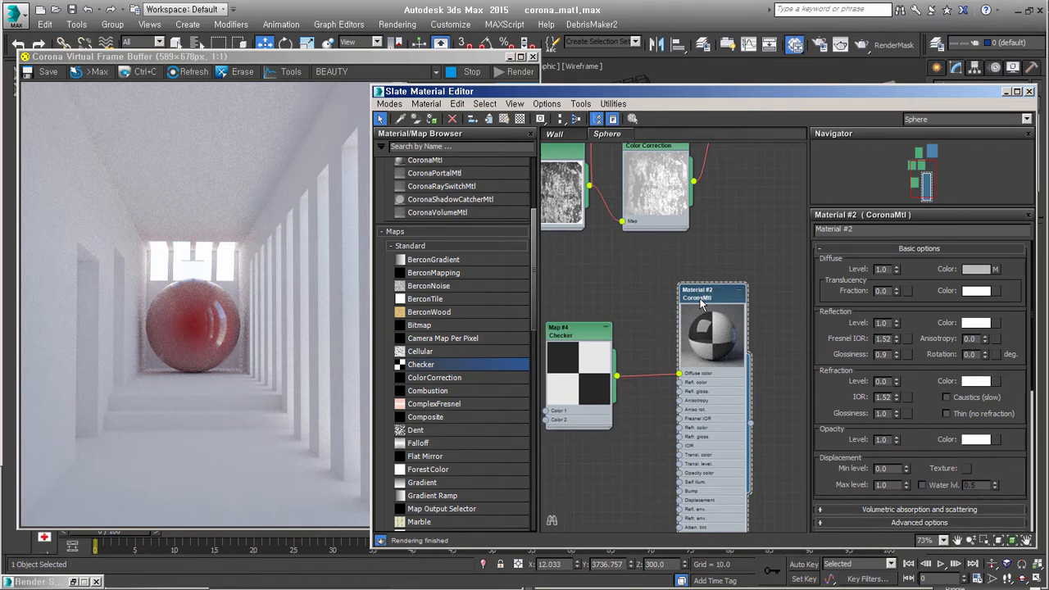
Move the material editor out of the way and select the corridor's floor object in the orthographic viewport
drag(722, 88, 674, 284)
middle_drag(702, 245, 718, 165)
middle_drag(733, 362, 737, 323)
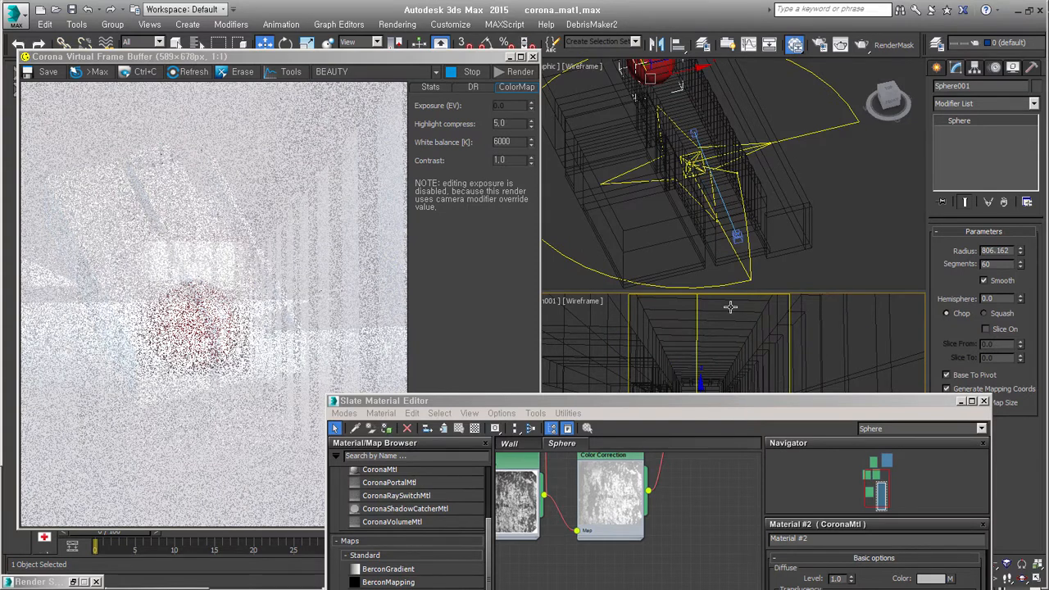
click(730, 259)
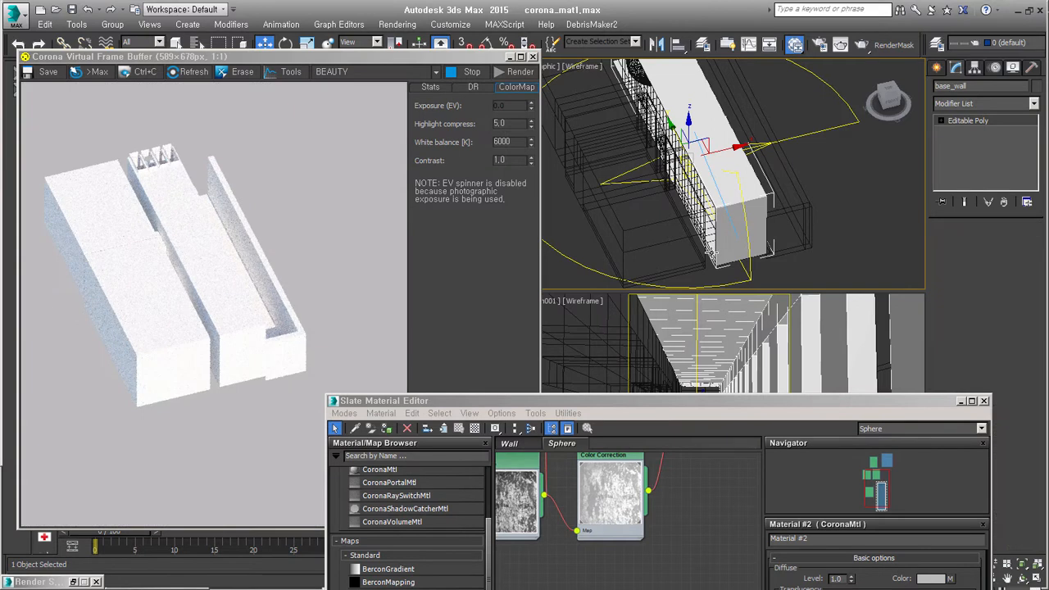
click(711, 253)
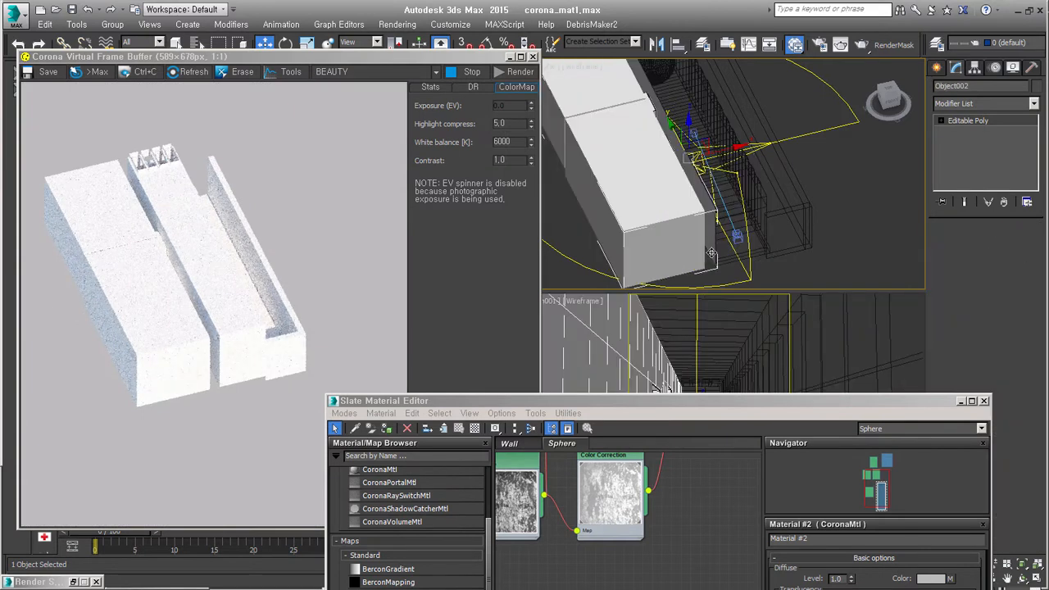
click(724, 235)
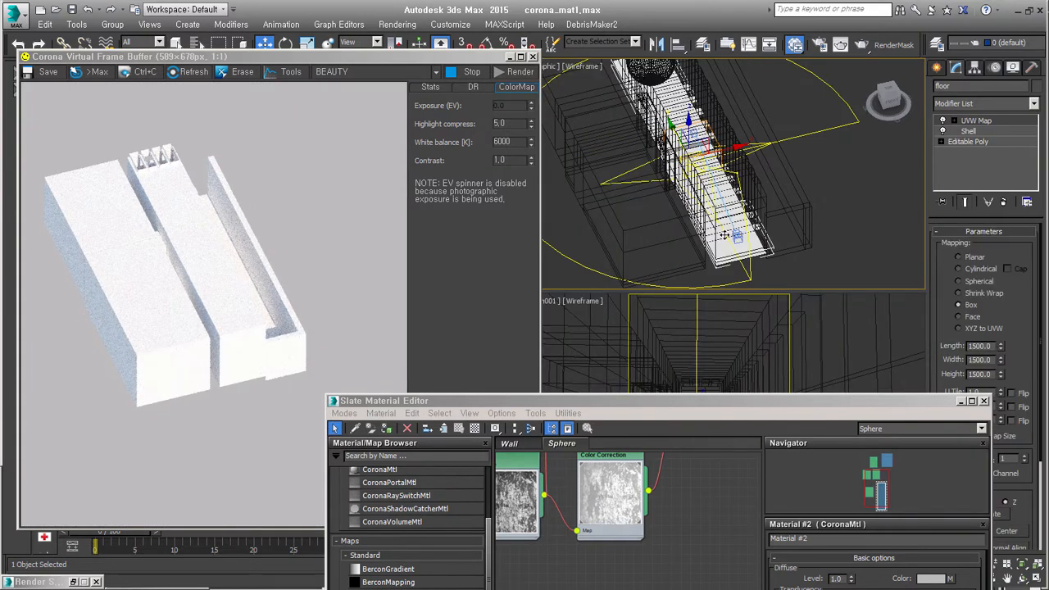
Assign the checkered CoronaMtl to the selected floor and show the material in the viewports
drag(656, 400, 594, 119)
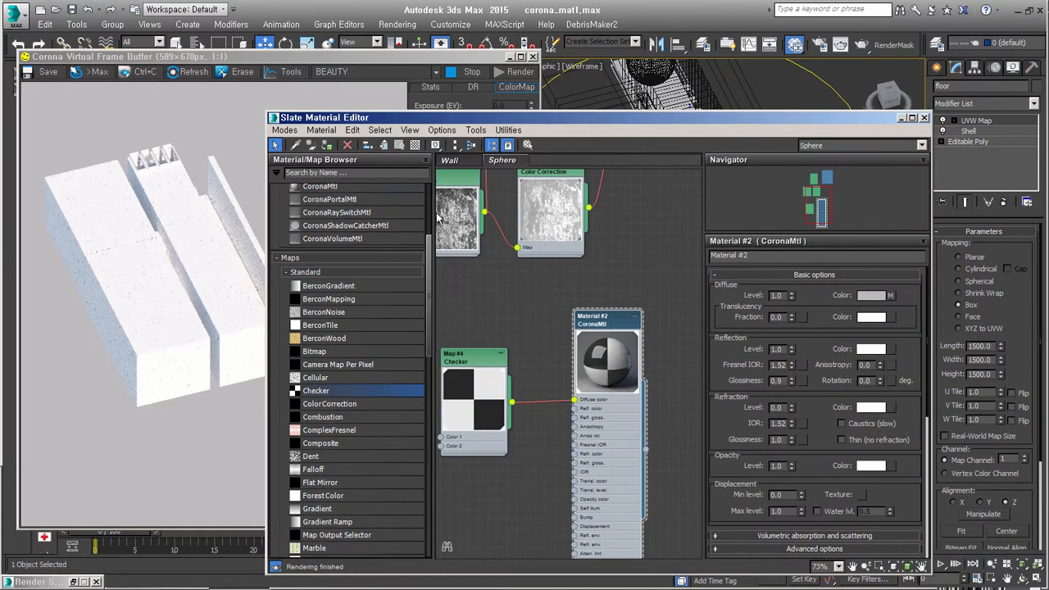
click(399, 144)
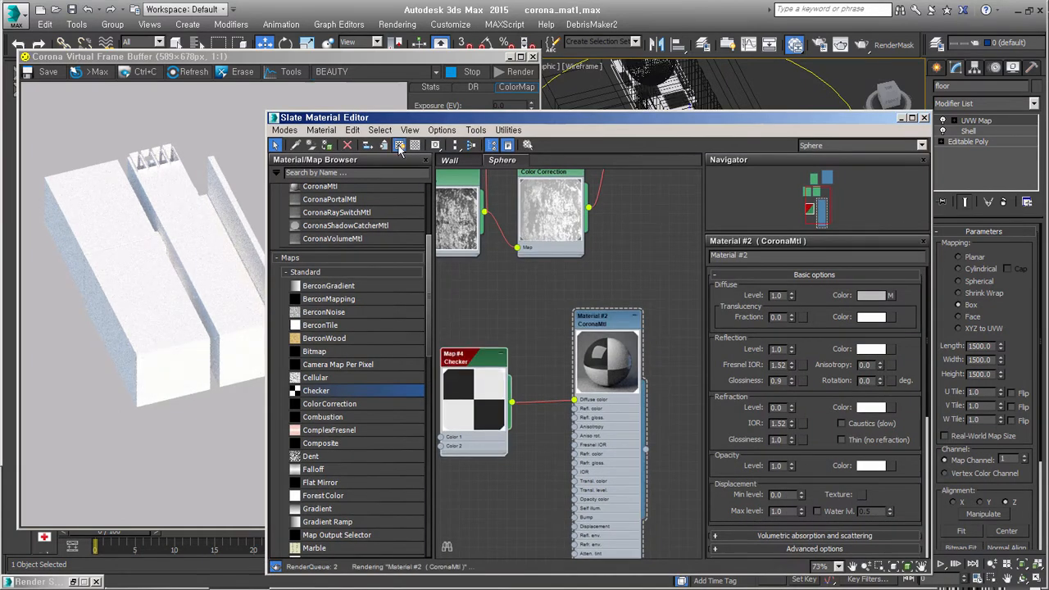
drag(699, 119, 535, 247)
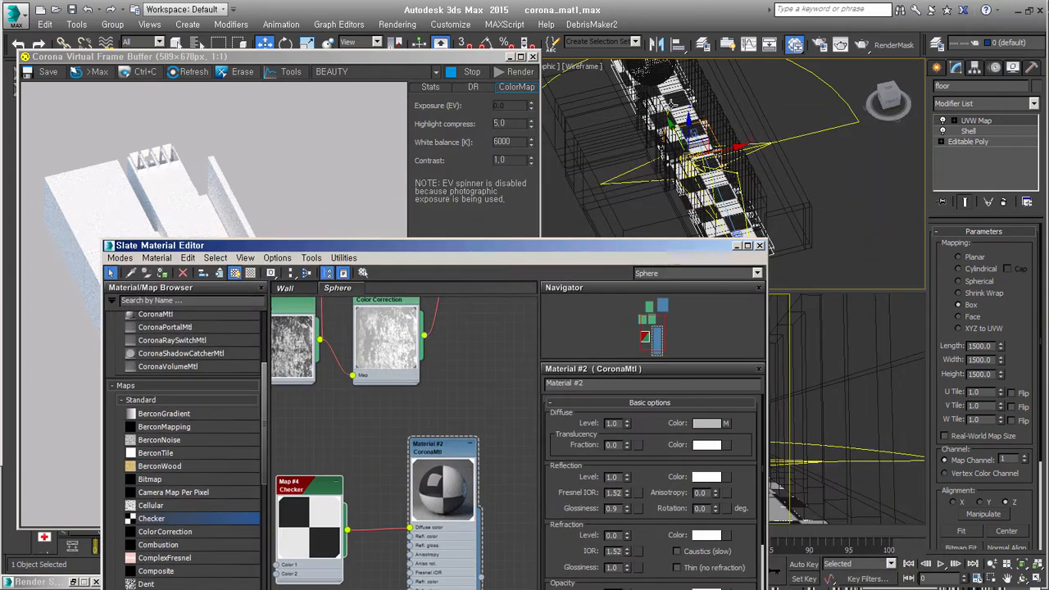
Set the Checker map's U and V tiling to 3, and move the material editor clear of the render preview
double_click(308, 491)
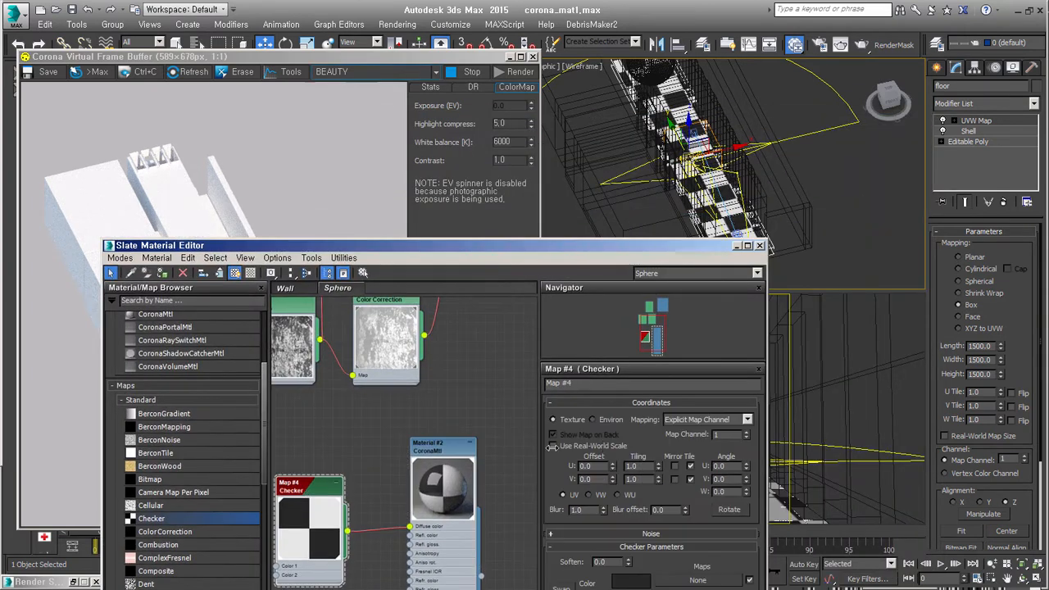
click(636, 465)
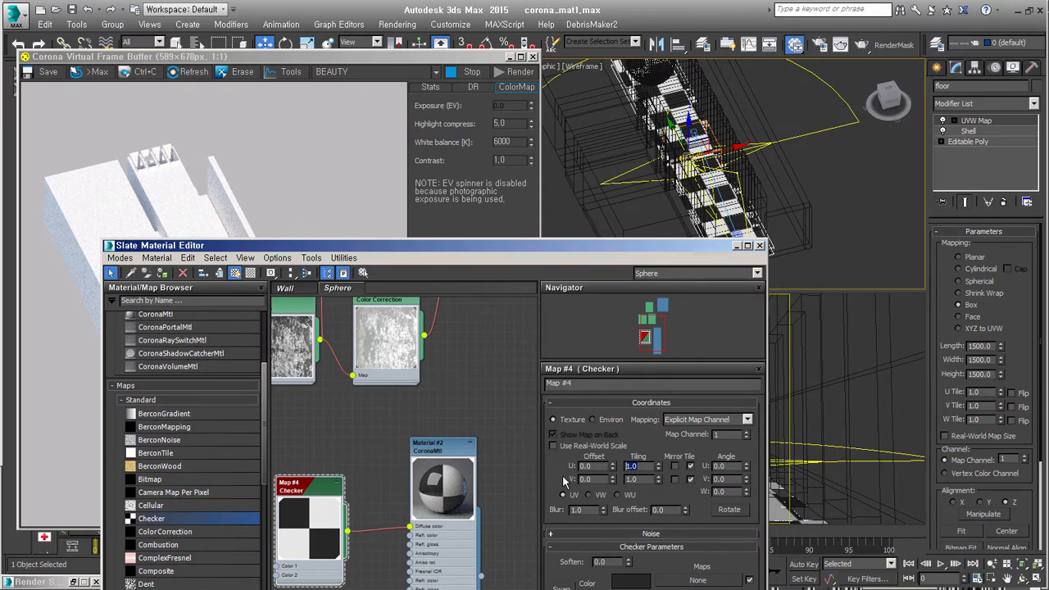
text(3)
key(Tab)
text(3)
key(Return)
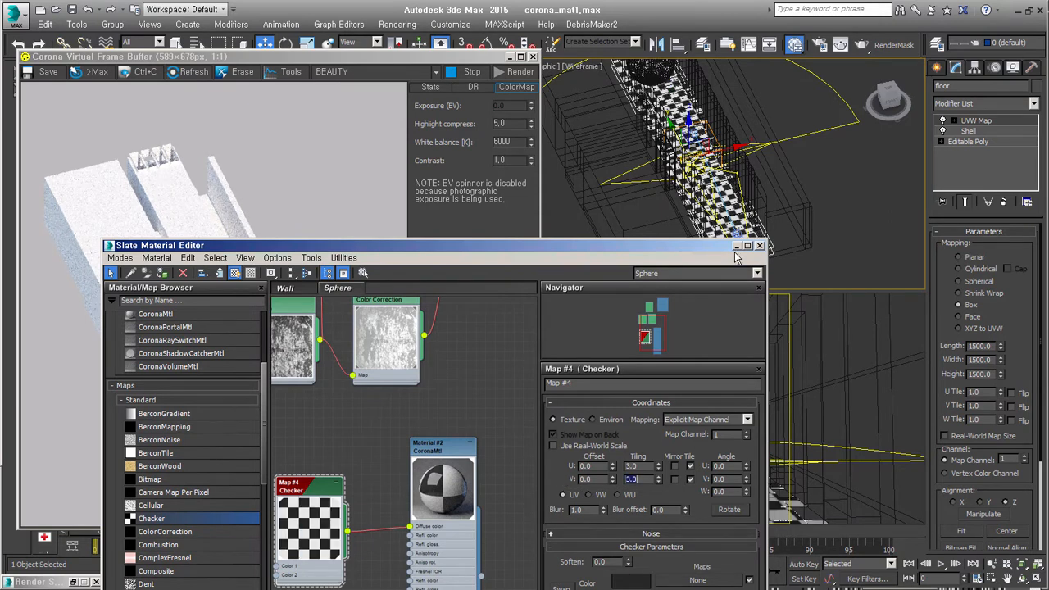
drag(660, 245, 978, 97)
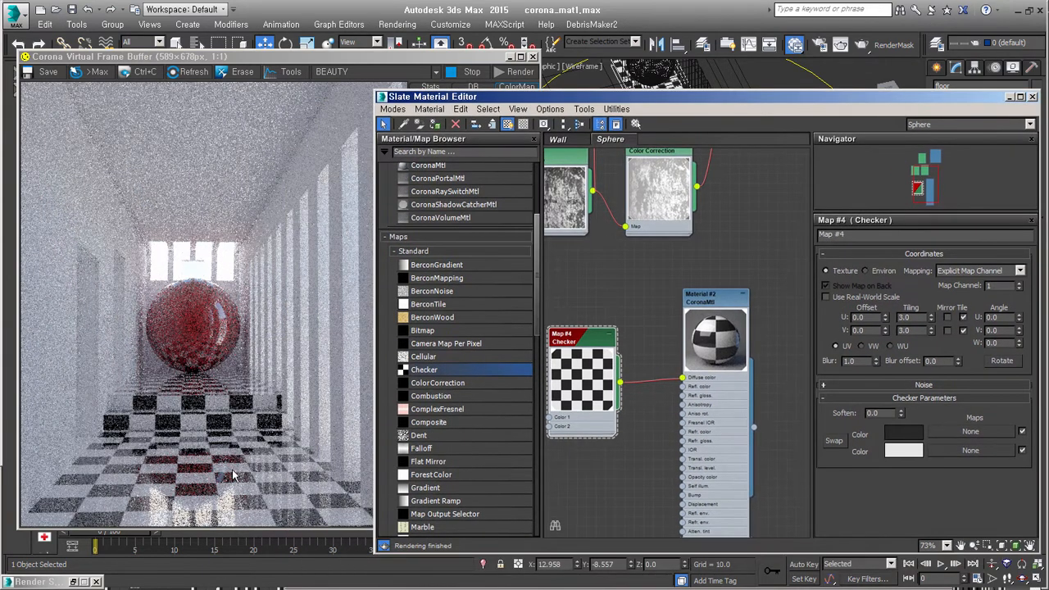
Close the Corona frame buffer and replace the Orthographic viewport below the Top view with Corona Interactive, clearing the material editor away
click(250, 58)
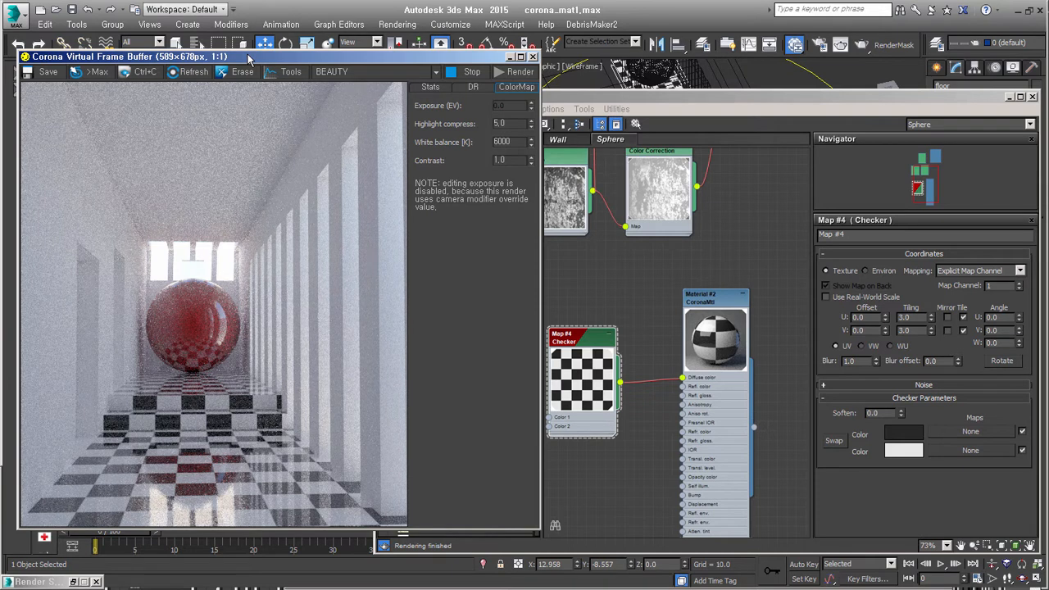
click(532, 58)
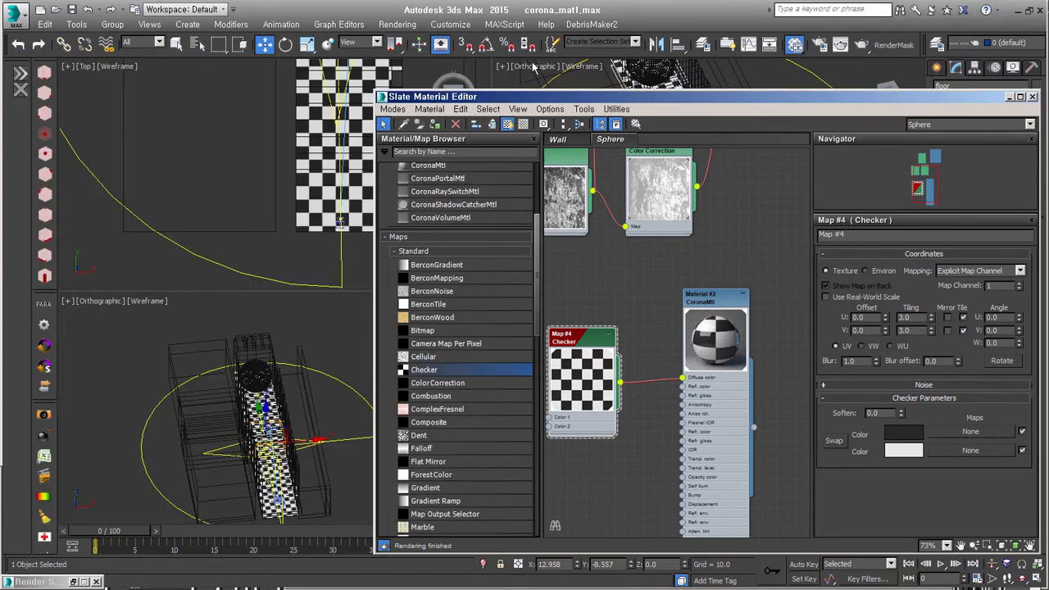
click(100, 303)
click(99, 299)
mouse_move(205, 475)
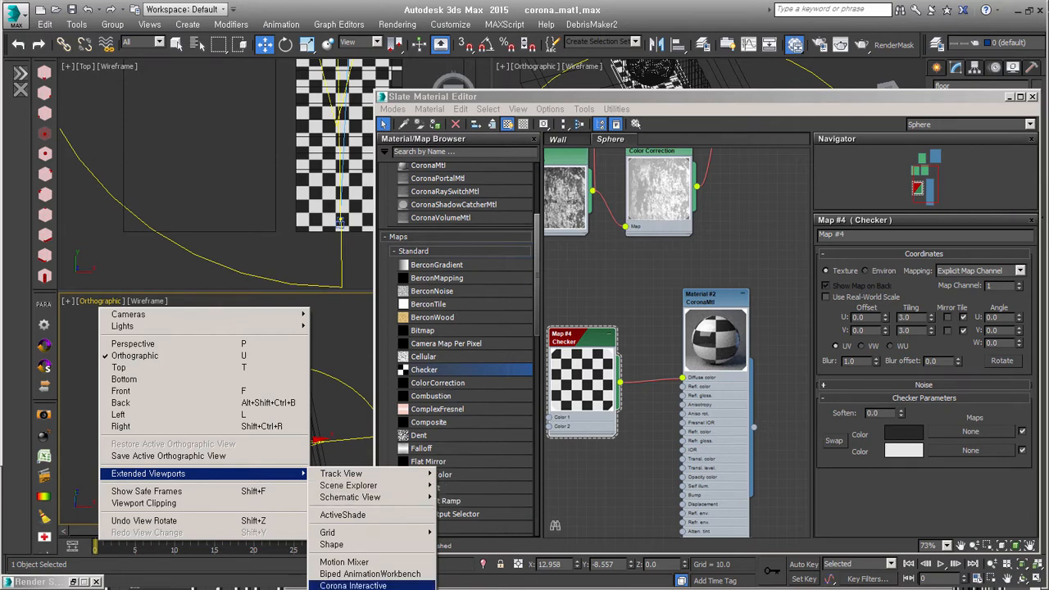
click(352, 585)
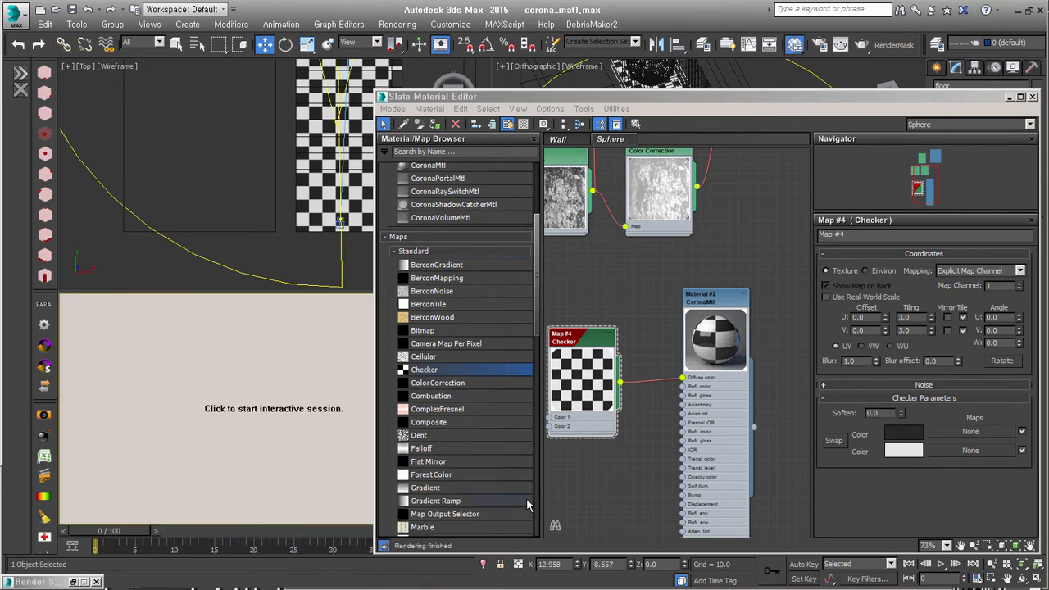
click(1009, 97)
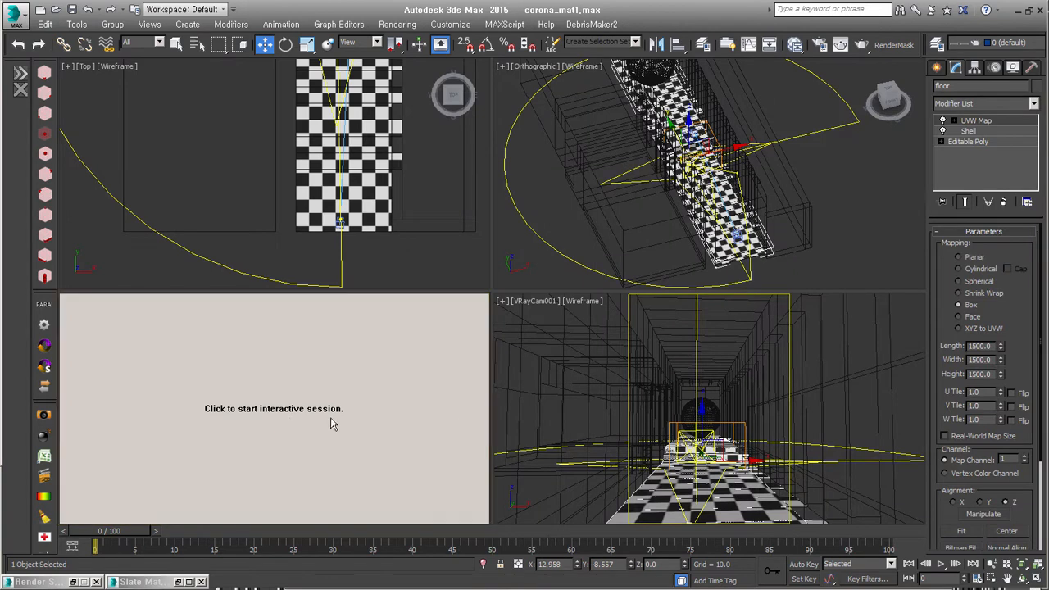
Start the Corona Interactive session, activate the VRayCam001 viewport, and reopen the material editor at the floor's Checker map
click(293, 419)
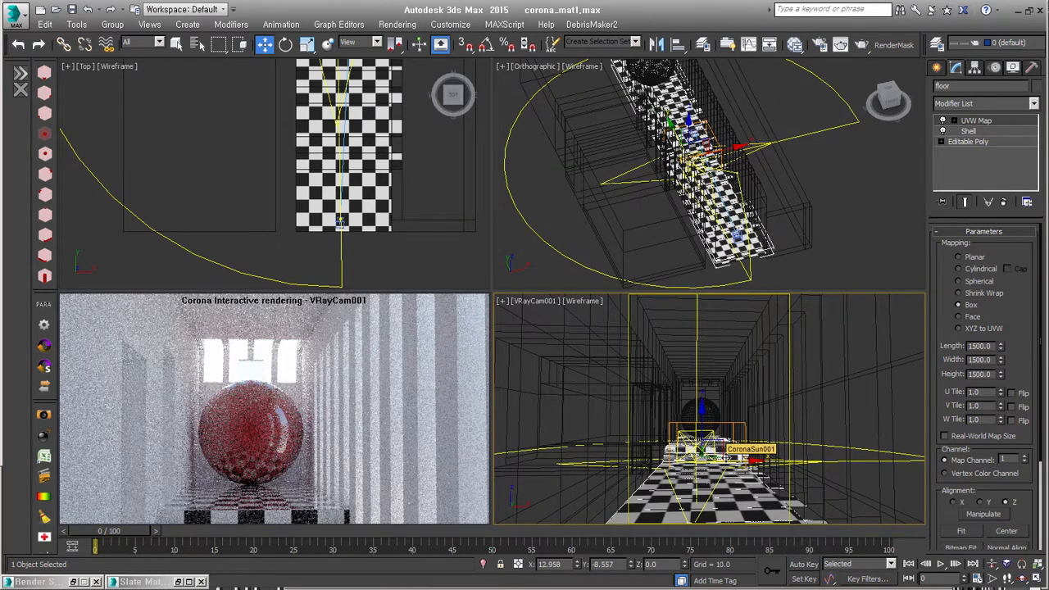
right_click(742, 378)
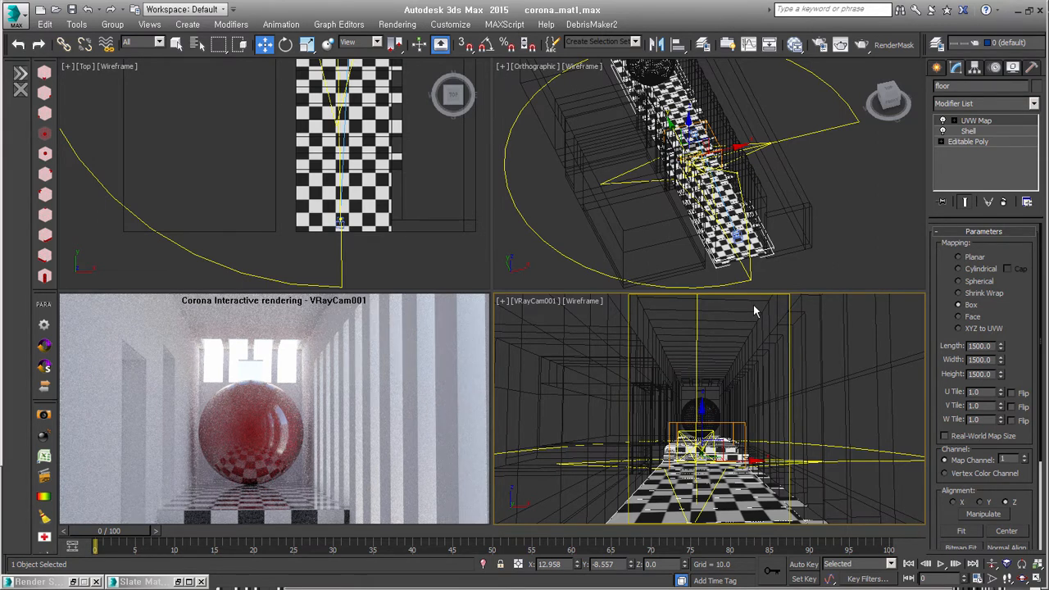
click(794, 47)
scroll(762, 451, down, 5)
scroll(686, 385, up, 4)
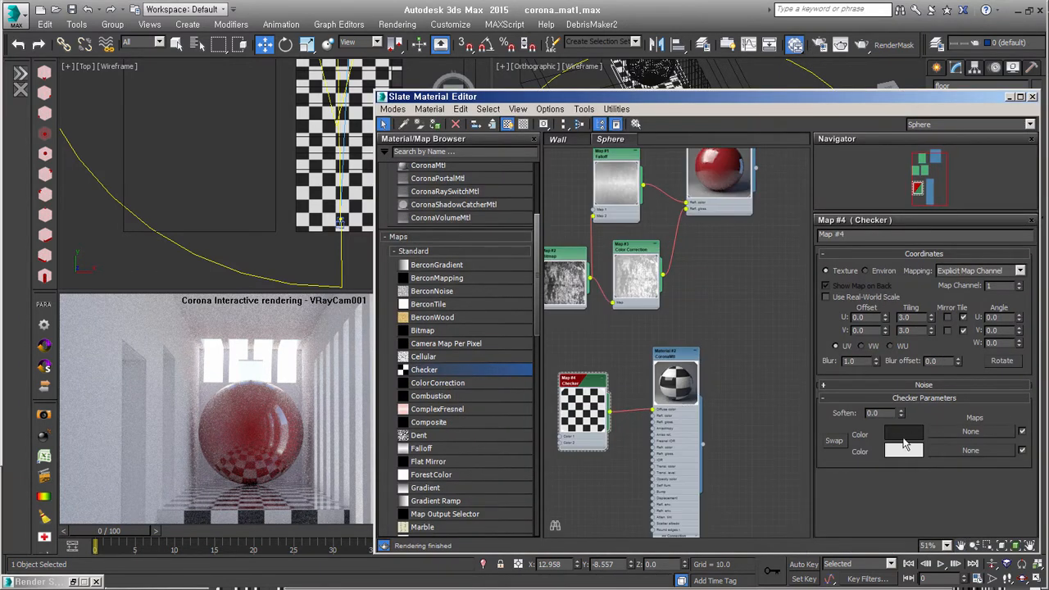
Set the Checker map's first color to ochre (red 65, green 43, blue 4) and move the material editor clear of the render preview
click(905, 435)
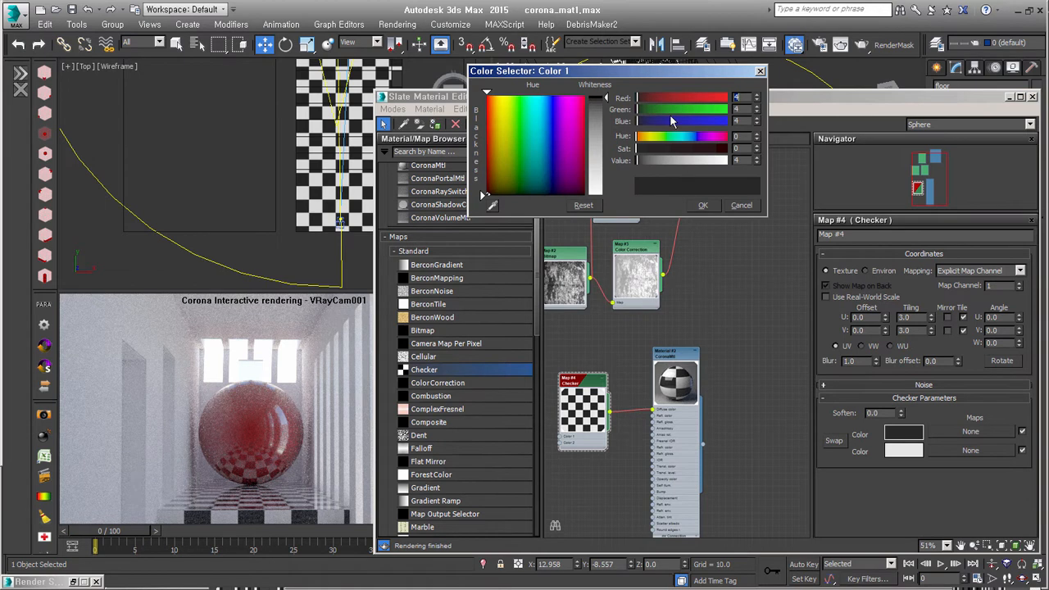
drag(501, 170, 496, 171)
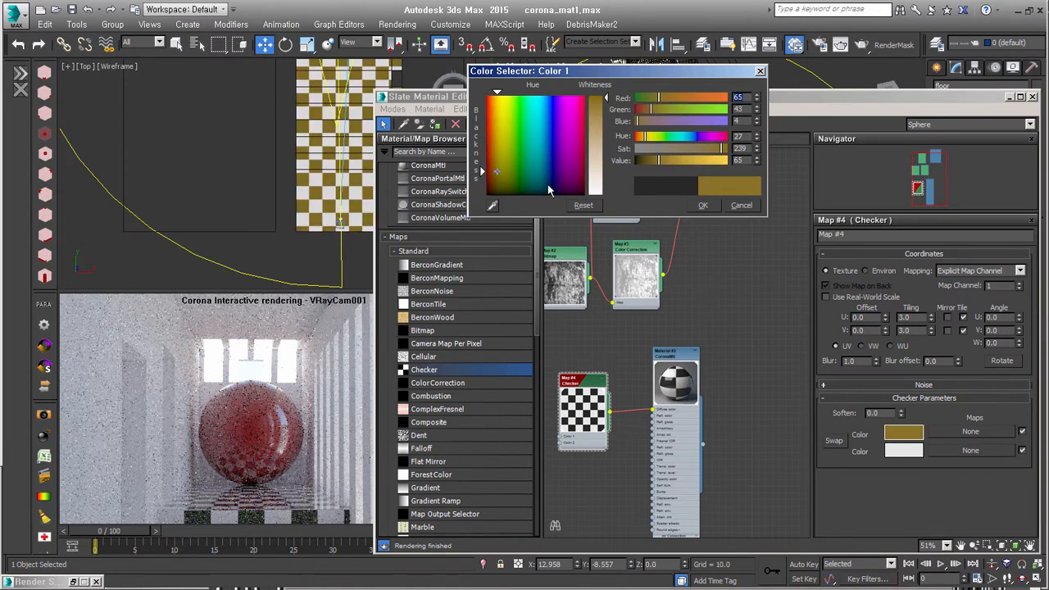
click(703, 206)
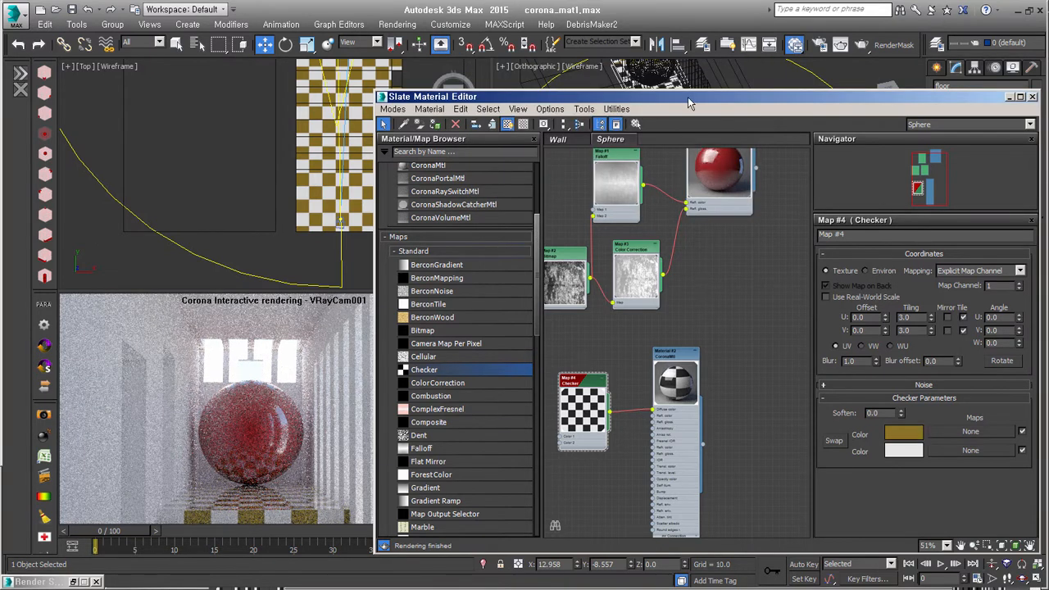
drag(684, 106, 710, 101)
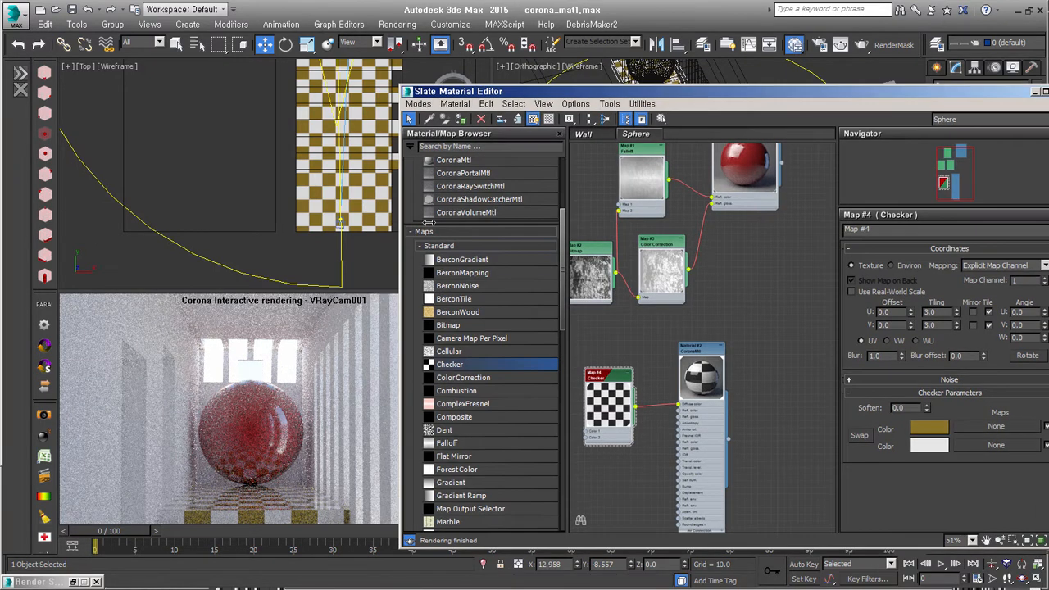
Open the VP_AO CoronaMtl's parameters in the Wall view and bring its connected CoronaAO map into sight
click(584, 133)
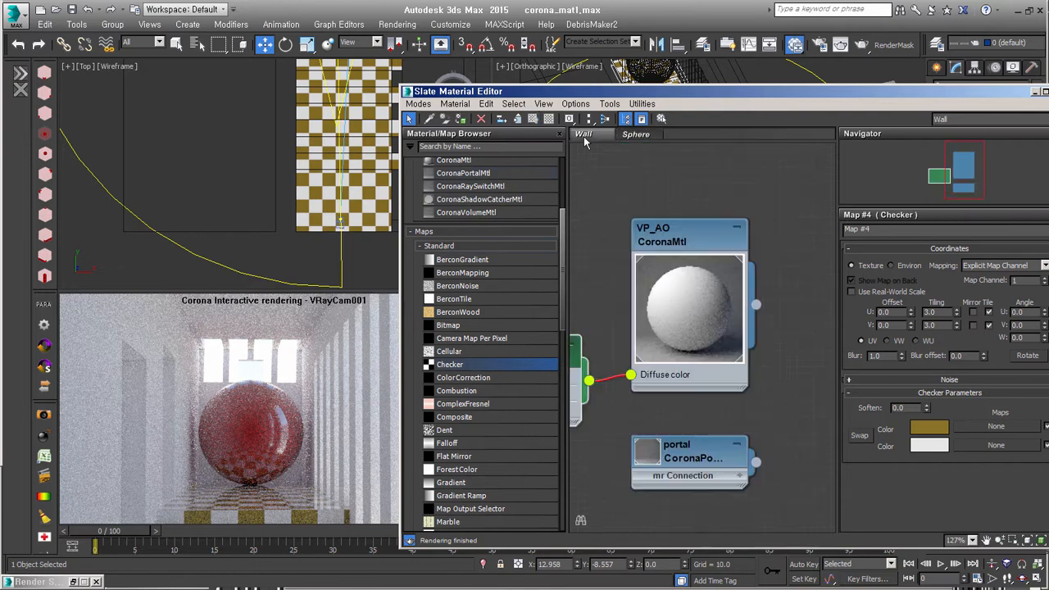
double_click(695, 230)
mouse_move(683, 345)
middle_down()
mouse_move(728, 337)
mouse_move(755, 317)
middle_up()
mouse_move(591, 331)
middle_down()
mouse_move(630, 330)
mouse_move(631, 357)
mouse_move(653, 362)
middle_up()
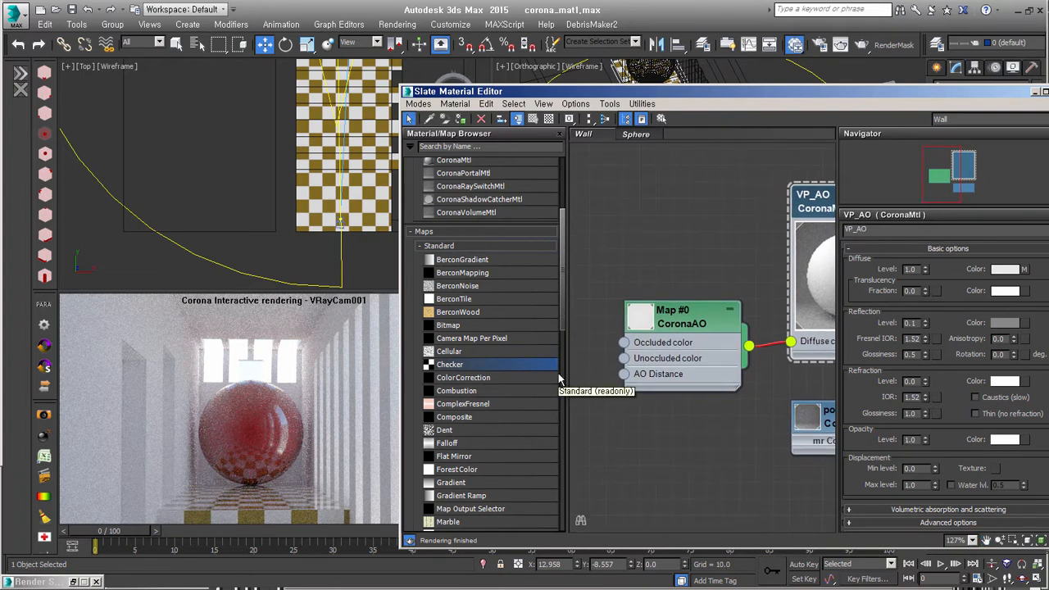
Add a Bitmap map beside the CoronaAO node, loading base_concrete_2kT.jpg from the Concrete texture folder
click(457, 328)
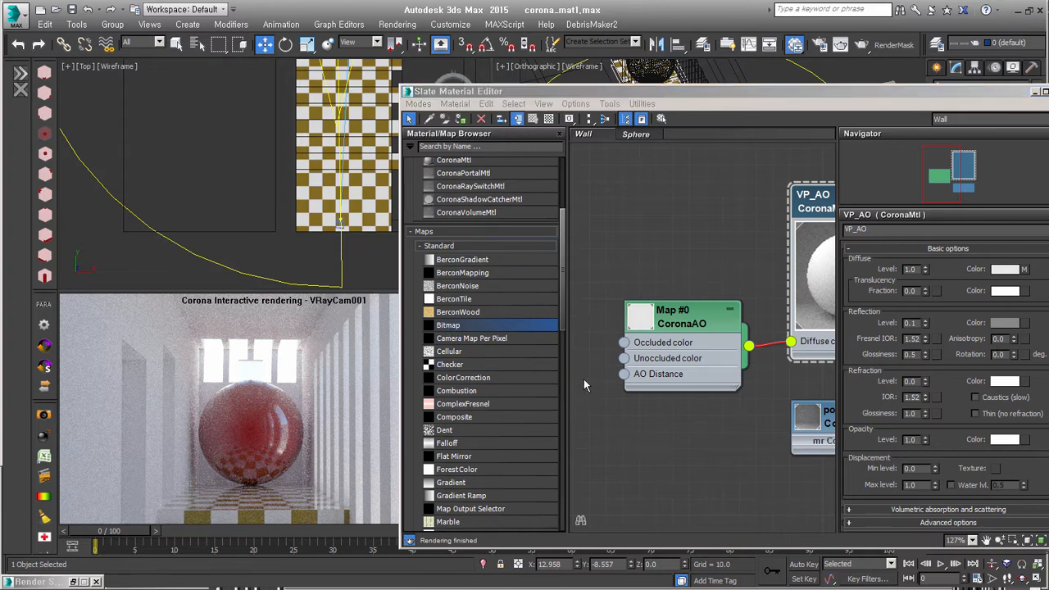
drag(491, 326, 584, 380)
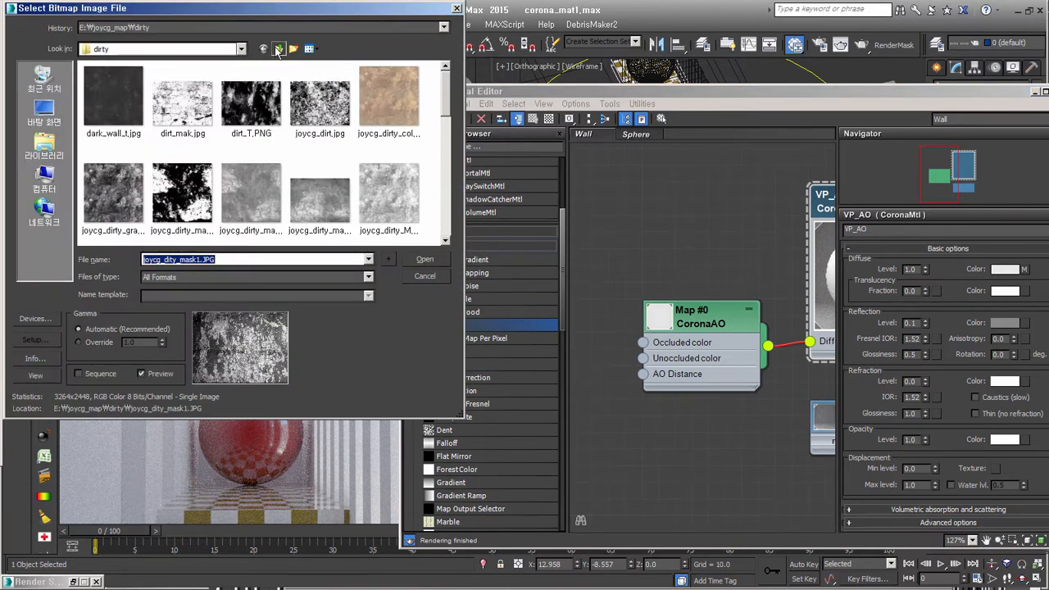
click(278, 50)
scroll(131, 131, down, 5)
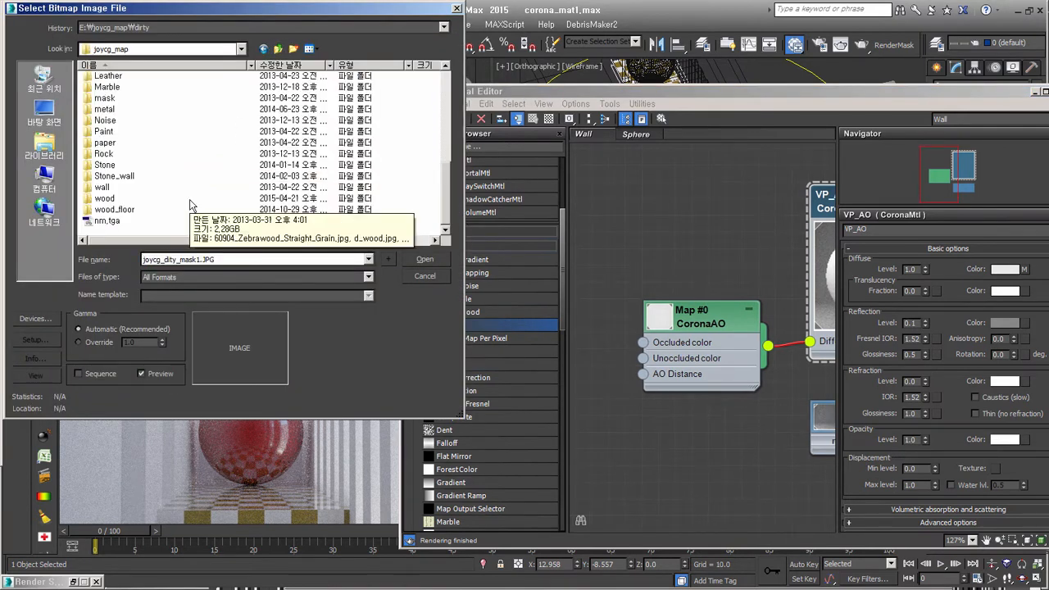
double_click(111, 168)
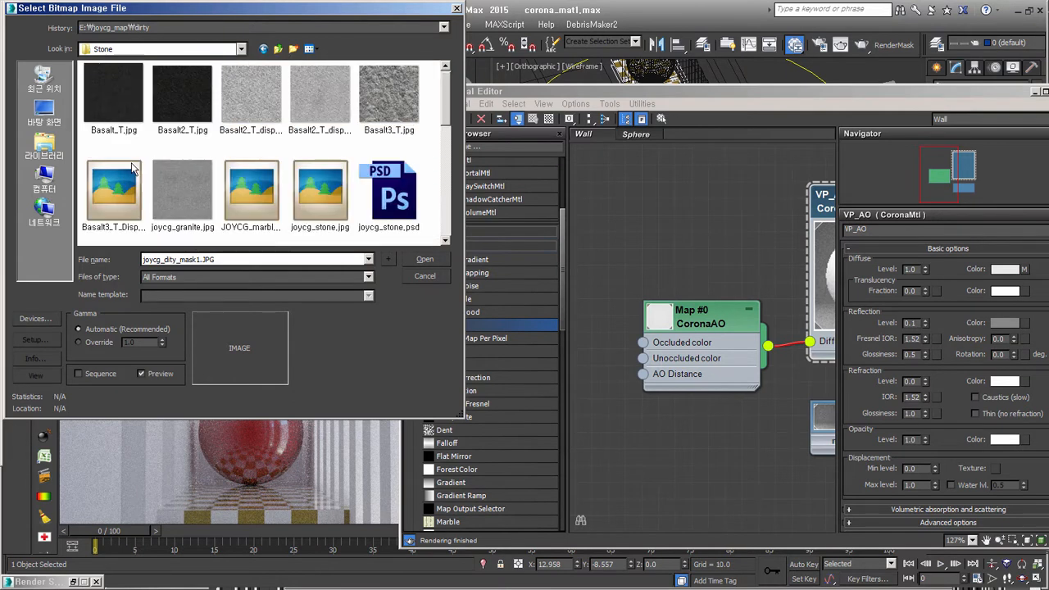
scroll(286, 190, down, 1)
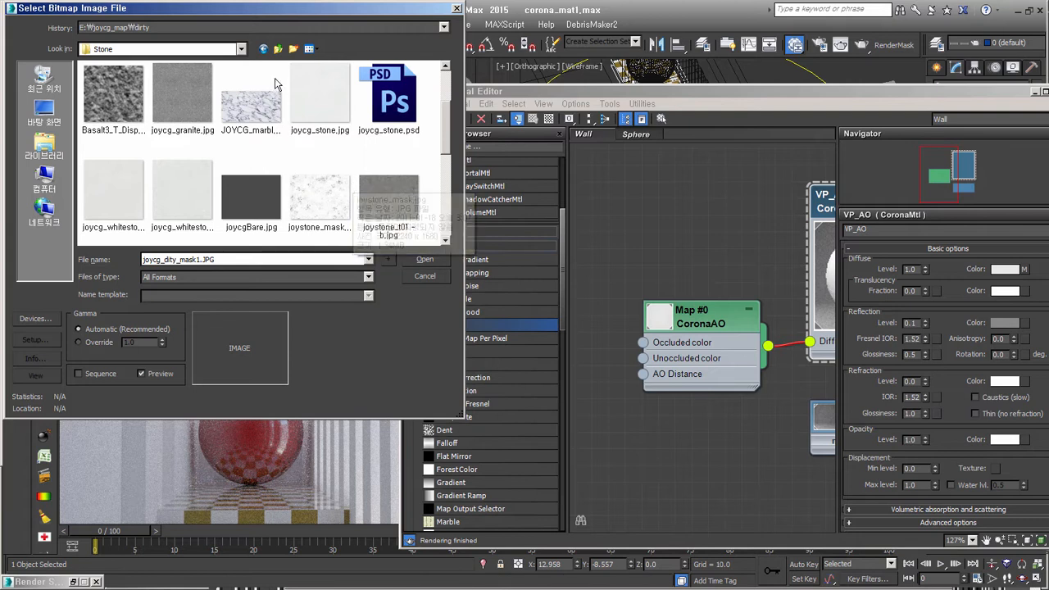
click(278, 49)
double_click(192, 151)
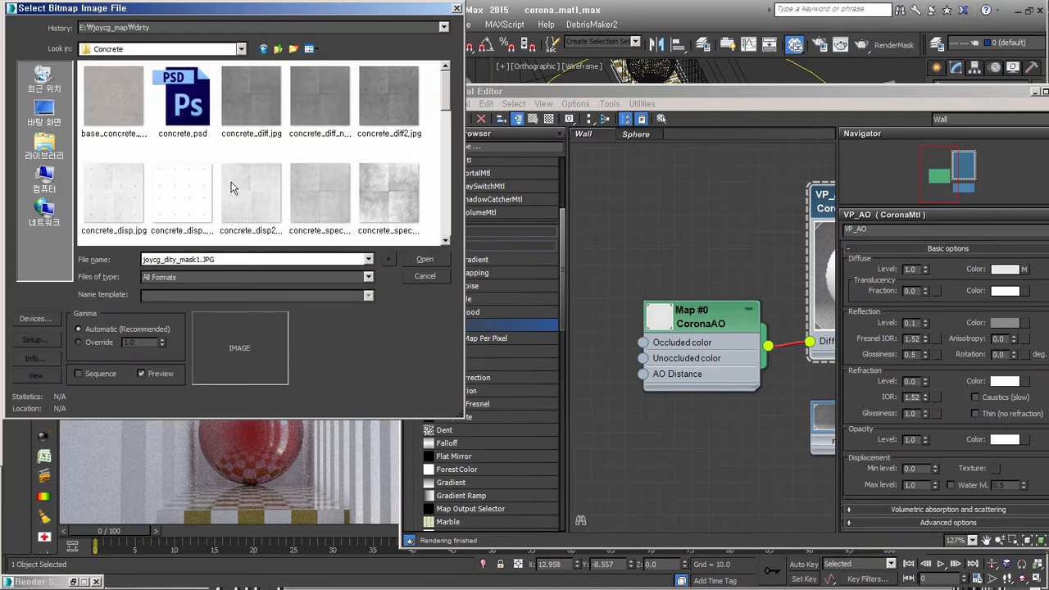
double_click(122, 108)
Connect the concrete bitmap to the CoronaAO map's occluded and unoccluded colors, and open the CoronaAO parameters
drag(628, 384, 642, 342)
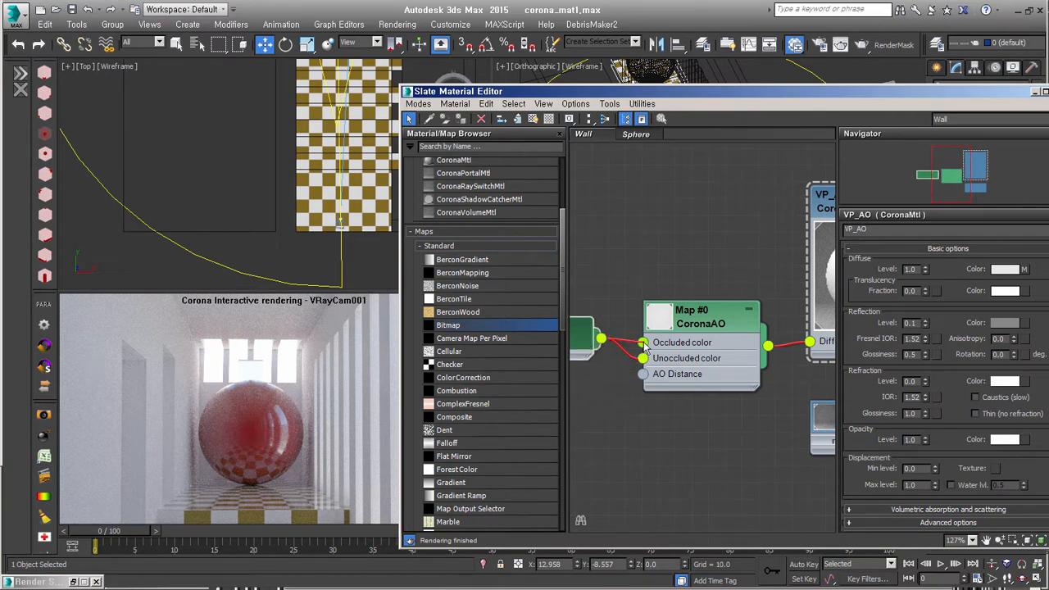
click(694, 326)
double_click(695, 325)
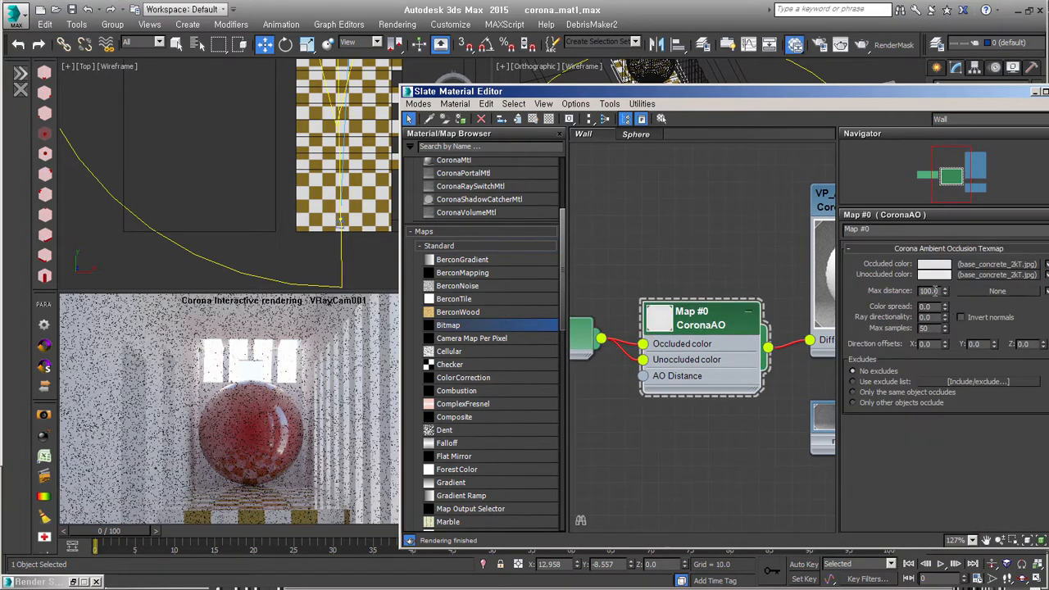
drag(937, 96, 894, 102)
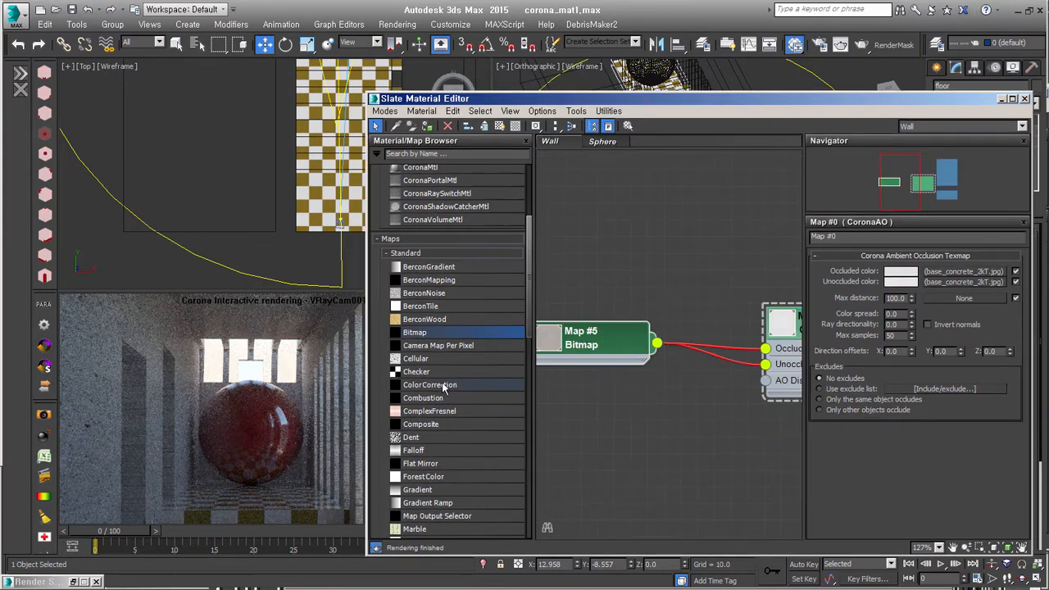
Insert a ColorCorrection map between the concrete bitmap and CoronaAO's occluded color, using Advanced lightness with RGB gamma 0.84
drag(446, 385, 701, 279)
double_click(700, 278)
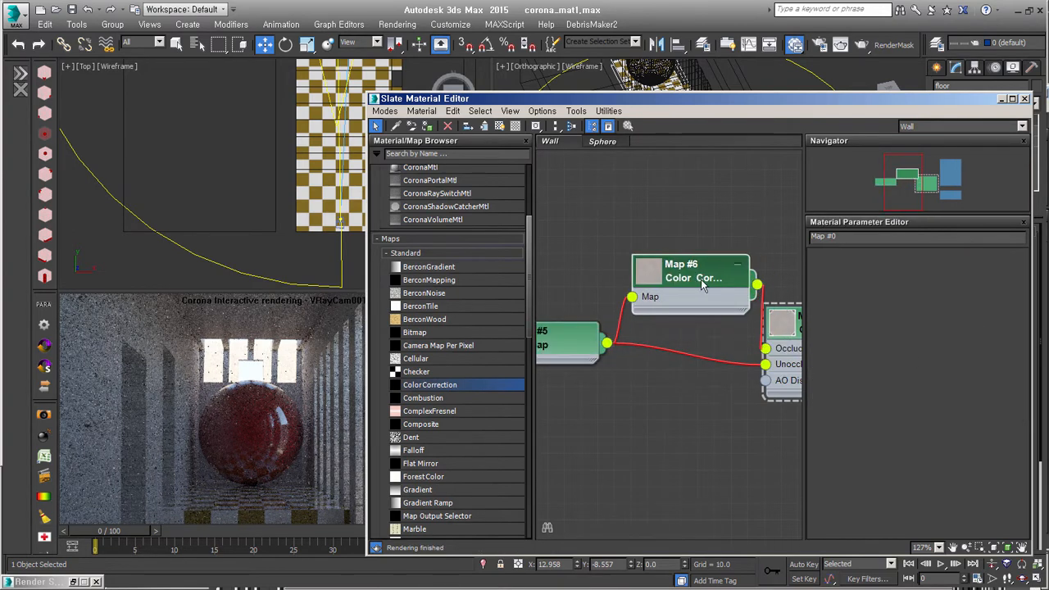
drag(857, 451, 856, 382)
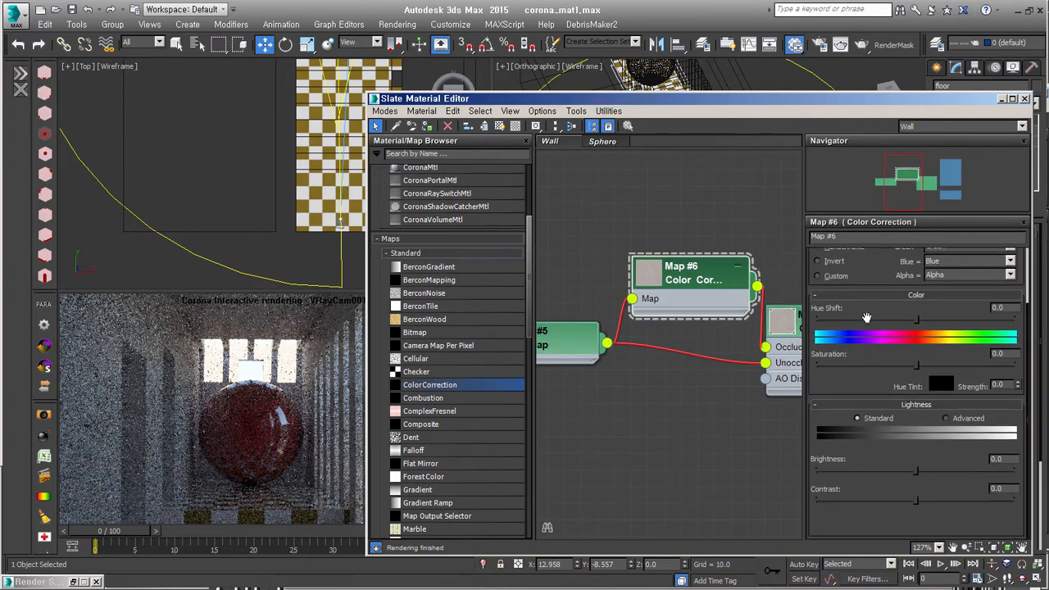
click(945, 418)
drag(925, 471, 926, 483)
Move the Color Correction node farther above the Bitmap and CoronaAO nodes, and minimize the material editor
middle_drag(745, 444, 627, 456)
middle_drag(565, 366, 674, 358)
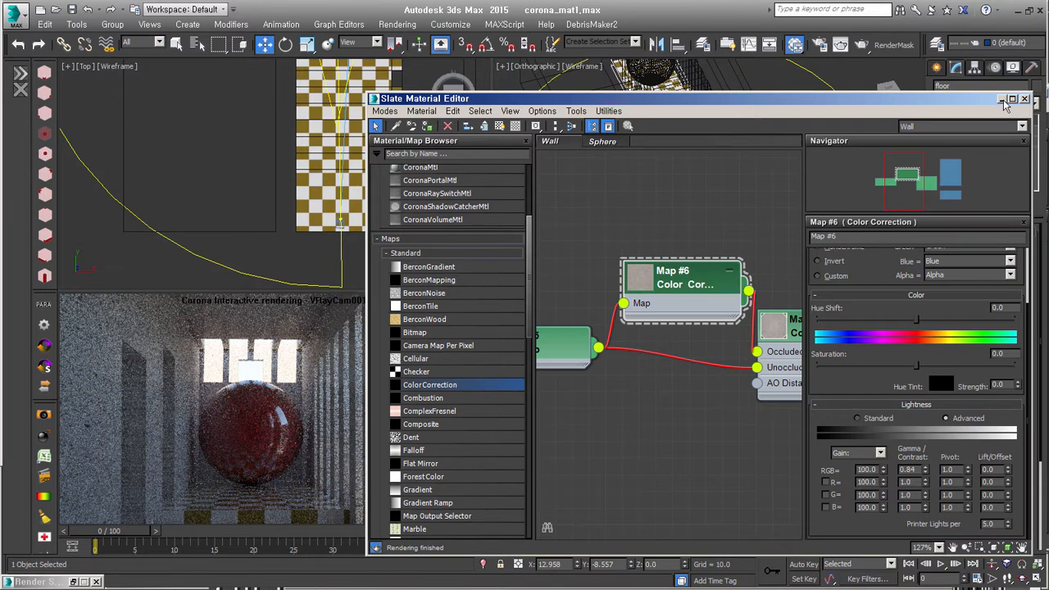
scroll(643, 288, down, 5)
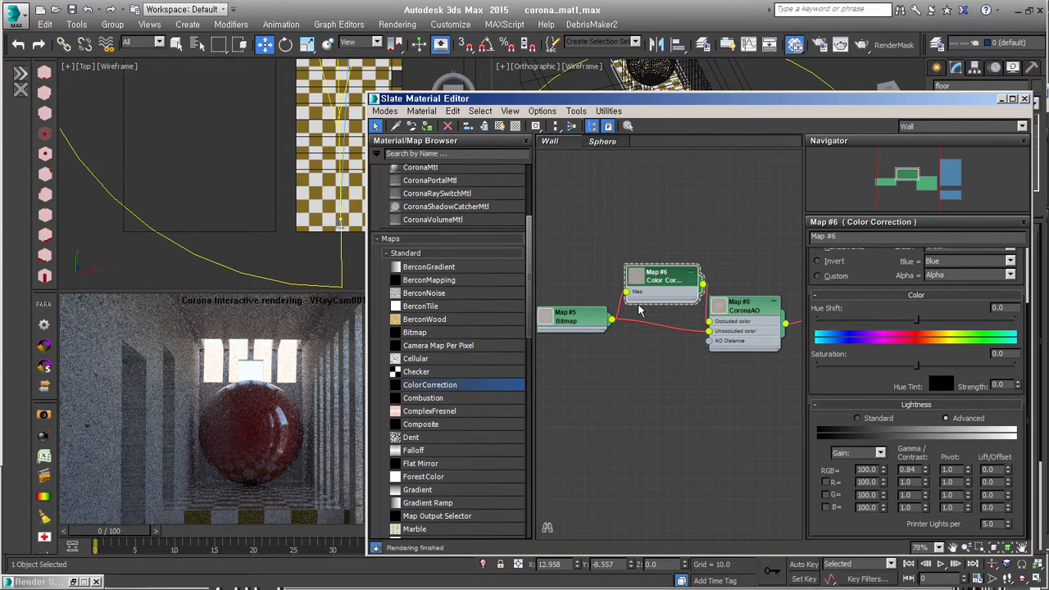
drag(672, 287, 663, 247)
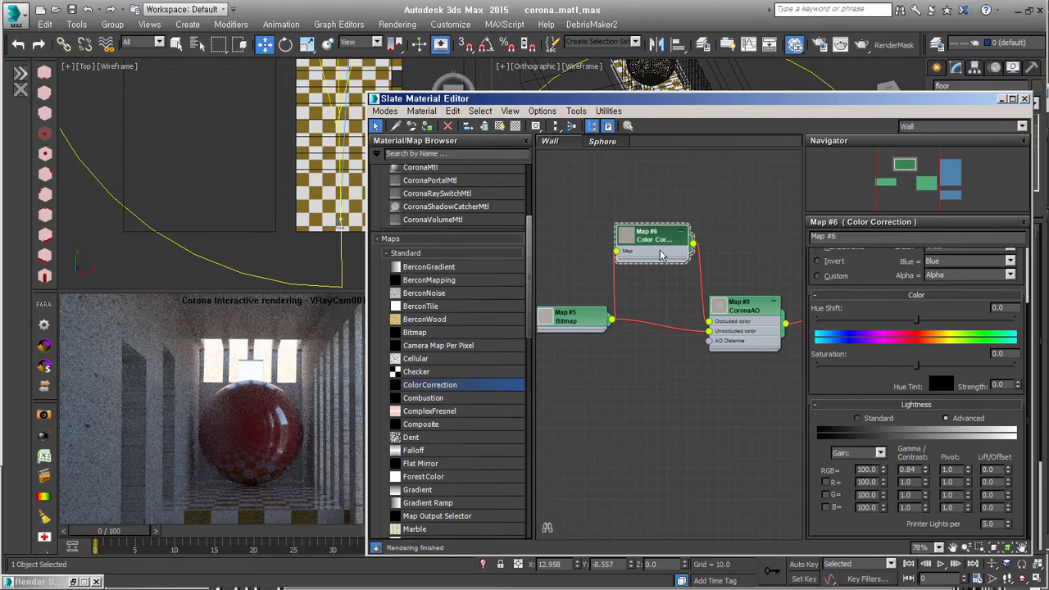
click(1000, 99)
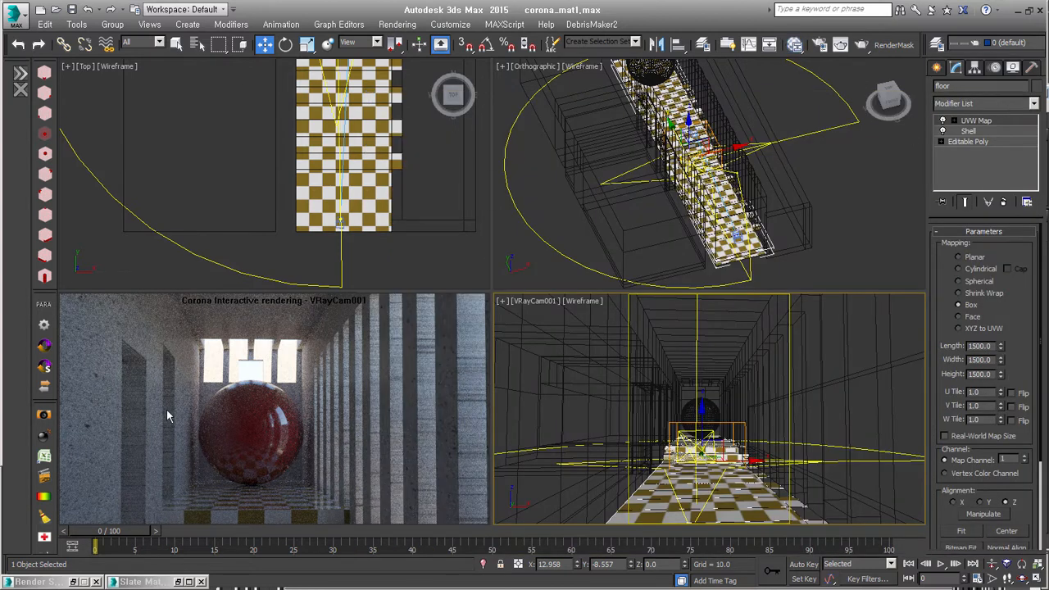
Select the side wall and corridor shell objects and add a Box UVW Map with length, width and height of 2000
click(644, 375)
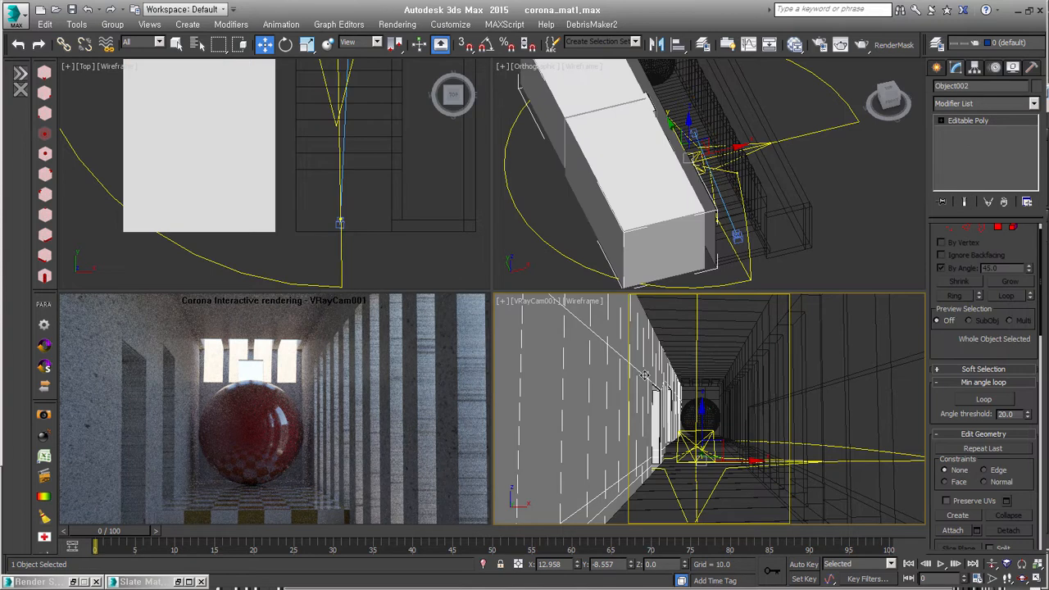
ctrl+click(729, 337)
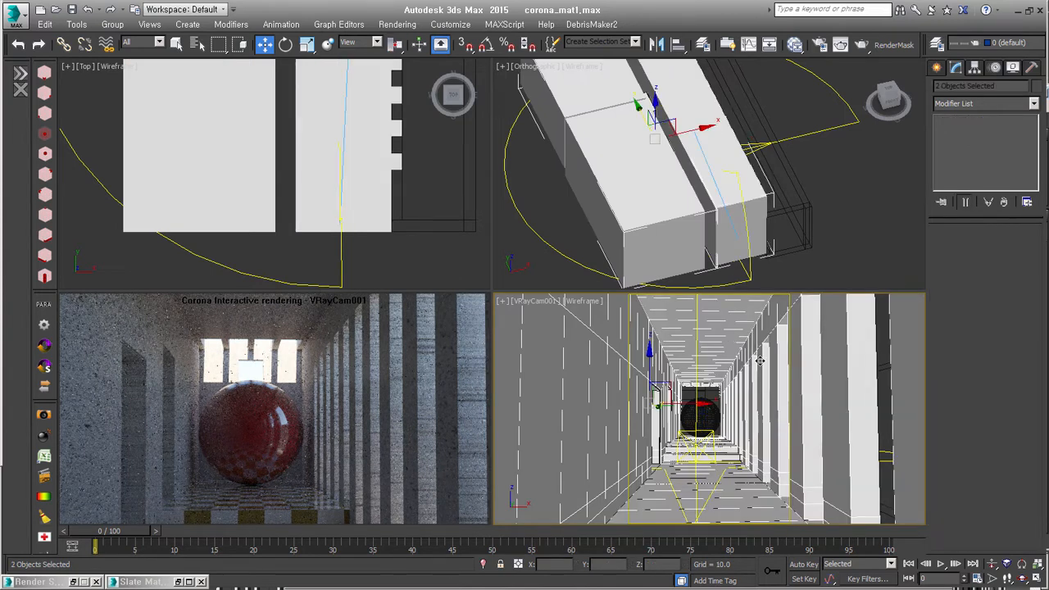
key(shift+u)
click(970, 305)
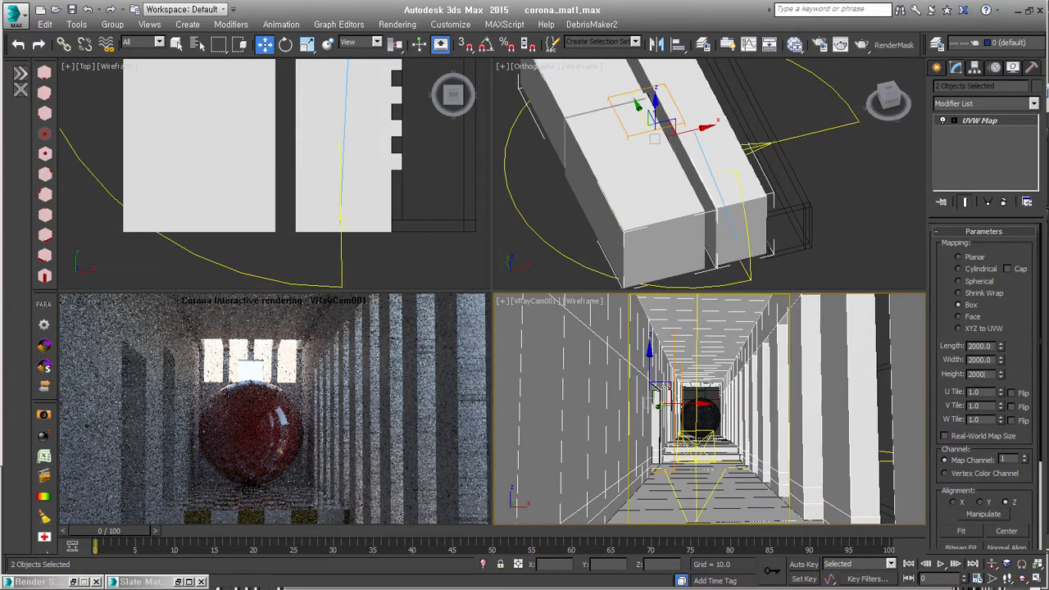
click(939, 67)
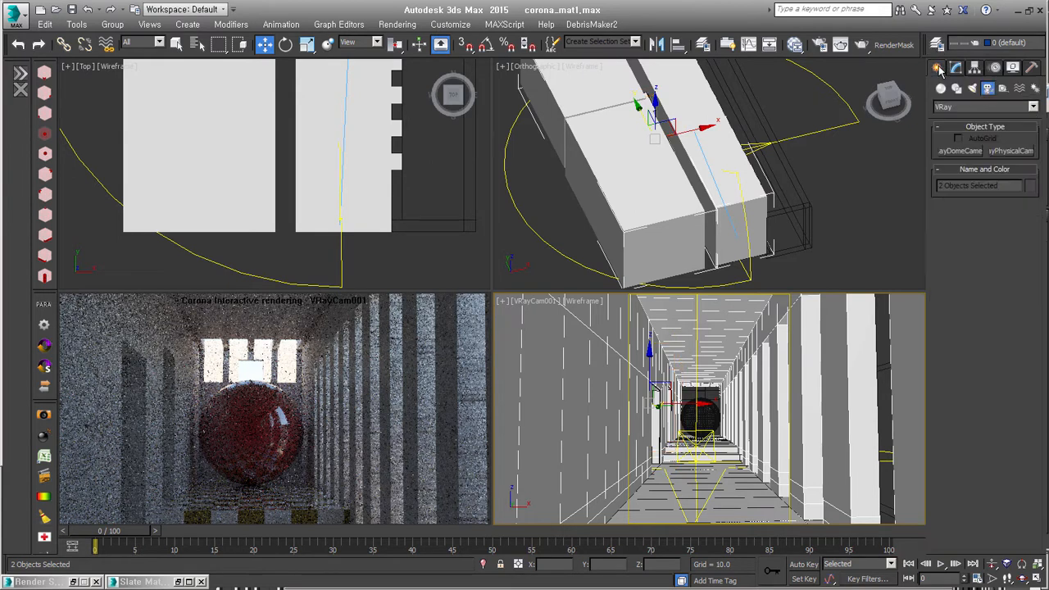
right_click(836, 382)
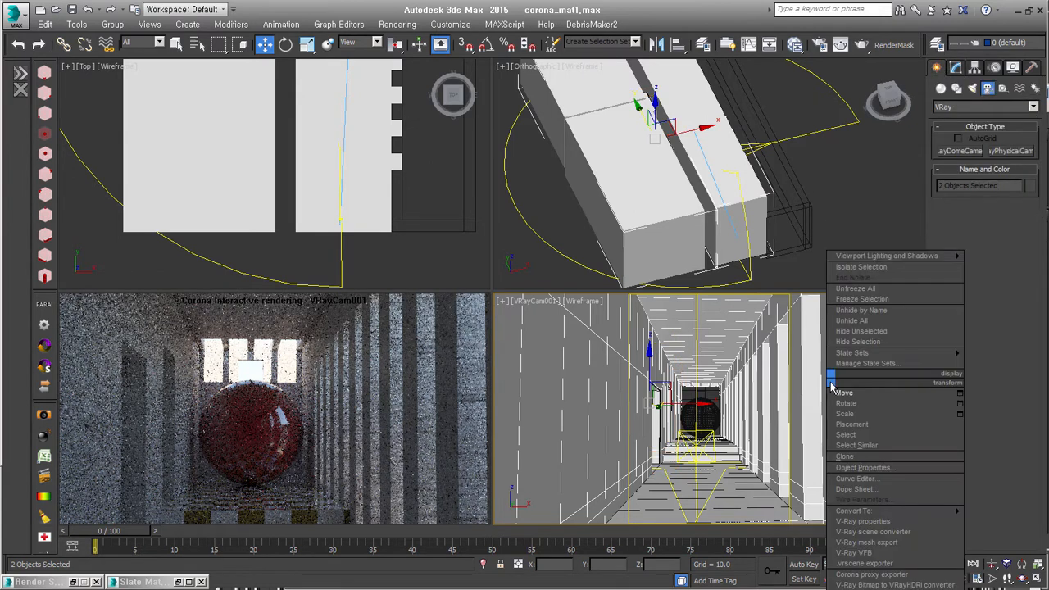
click(792, 411)
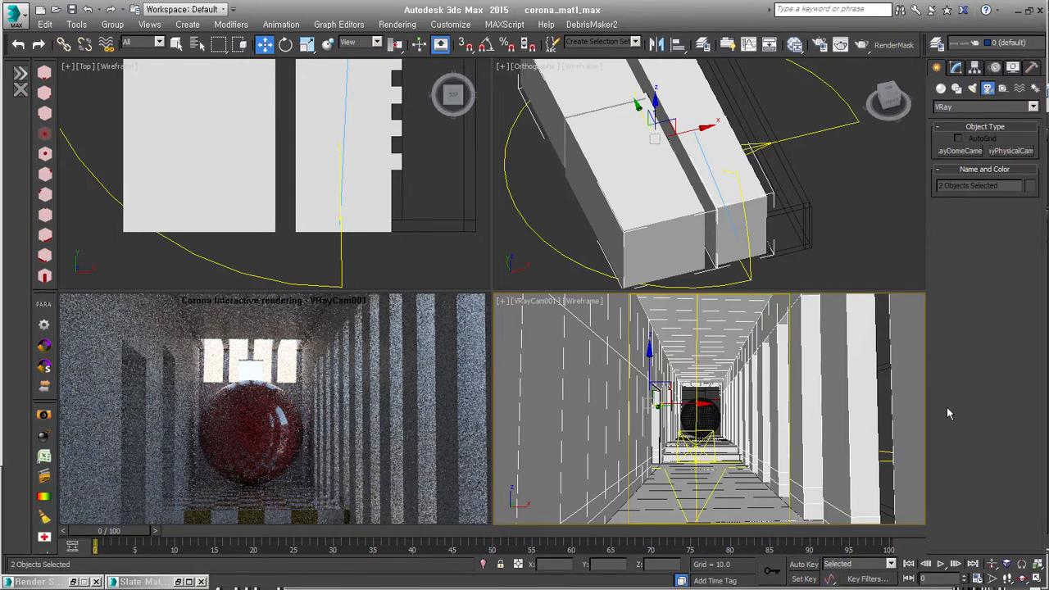
Render the VRayCam001 view from Render Setup and move the Corona frame buffer clear of the settings
click(818, 44)
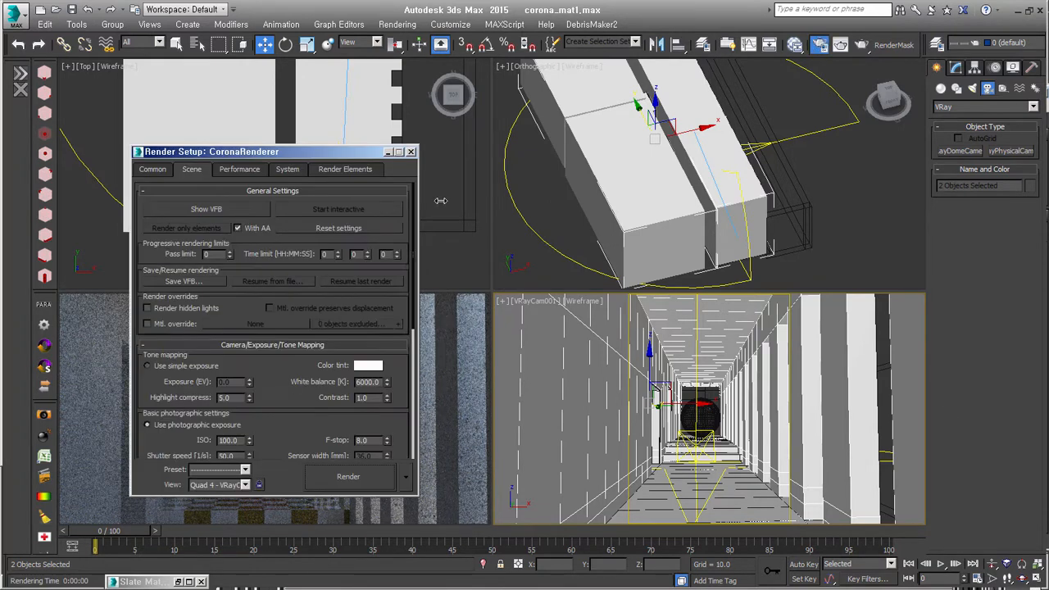
scroll(274, 345, down, 5)
click(348, 477)
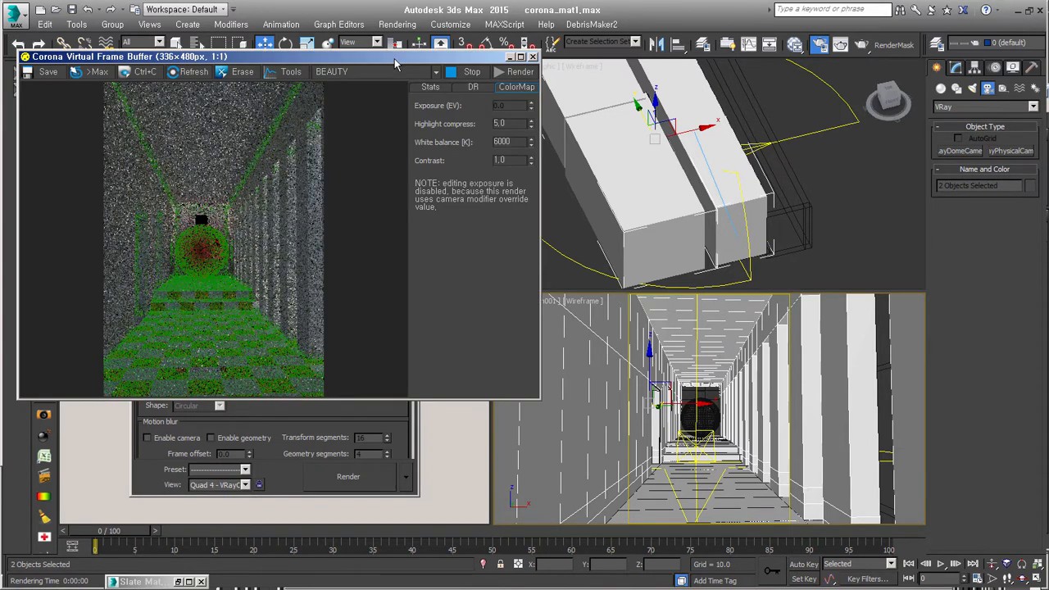
drag(395, 60, 657, 109)
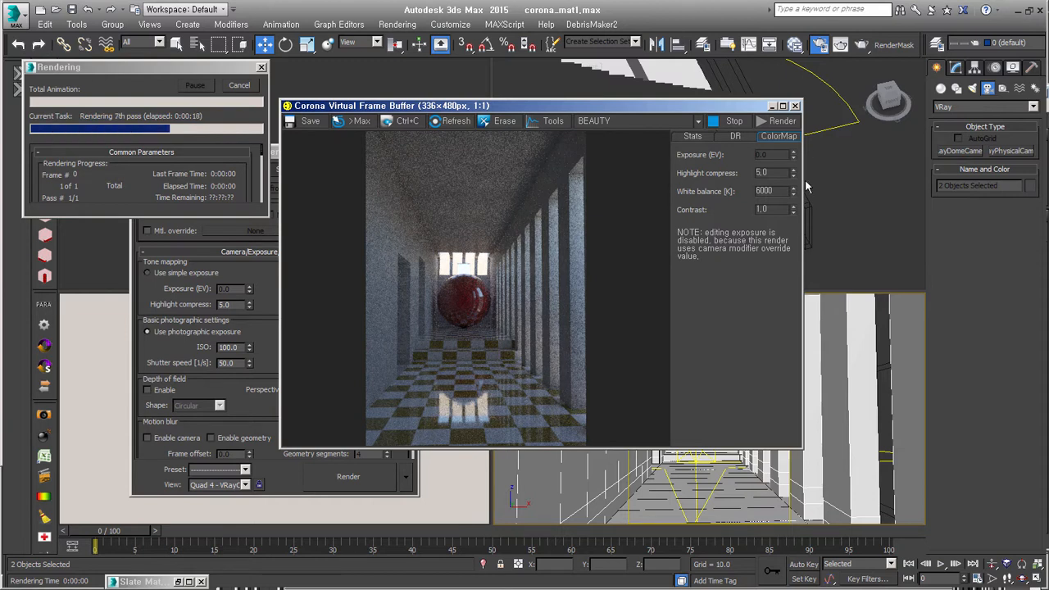
Set the frame buffer's highlight compression to 1.5
drag(772, 172, 748, 172)
text(1.5)
key(Return)
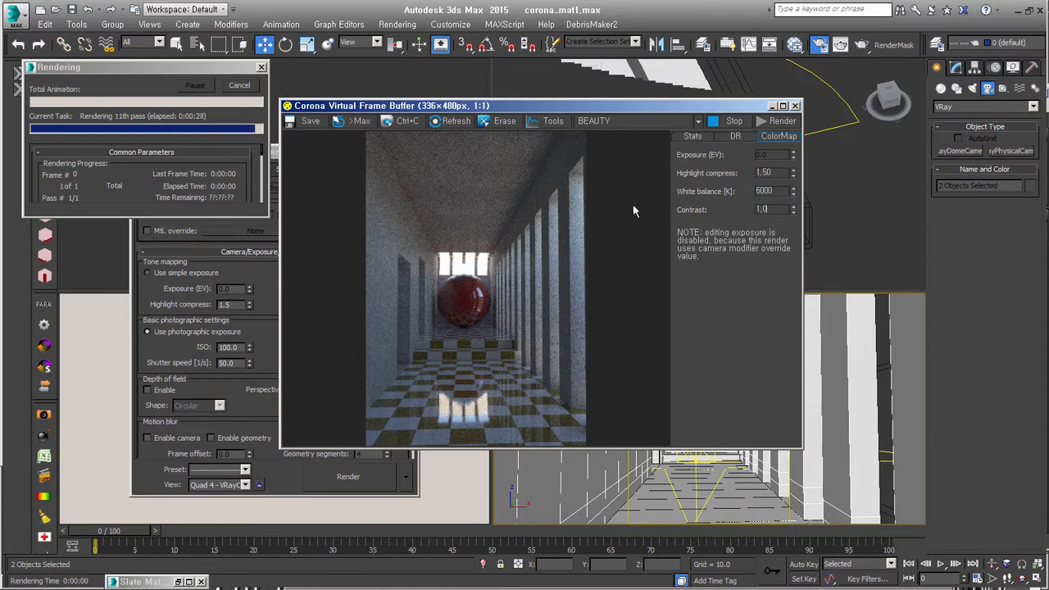
Move the frame buffer clear of the render settings and set the photographic exposure's F-stop to 5.6
drag(445, 106, 613, 112)
click(366, 346)
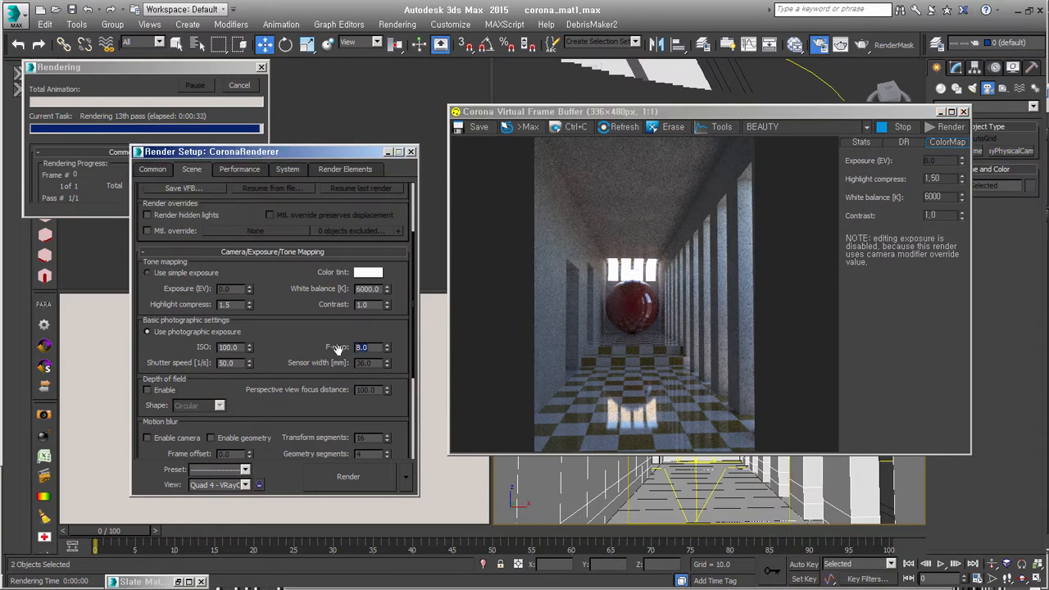
double_click(366, 347)
text(5.6)
key(Return)
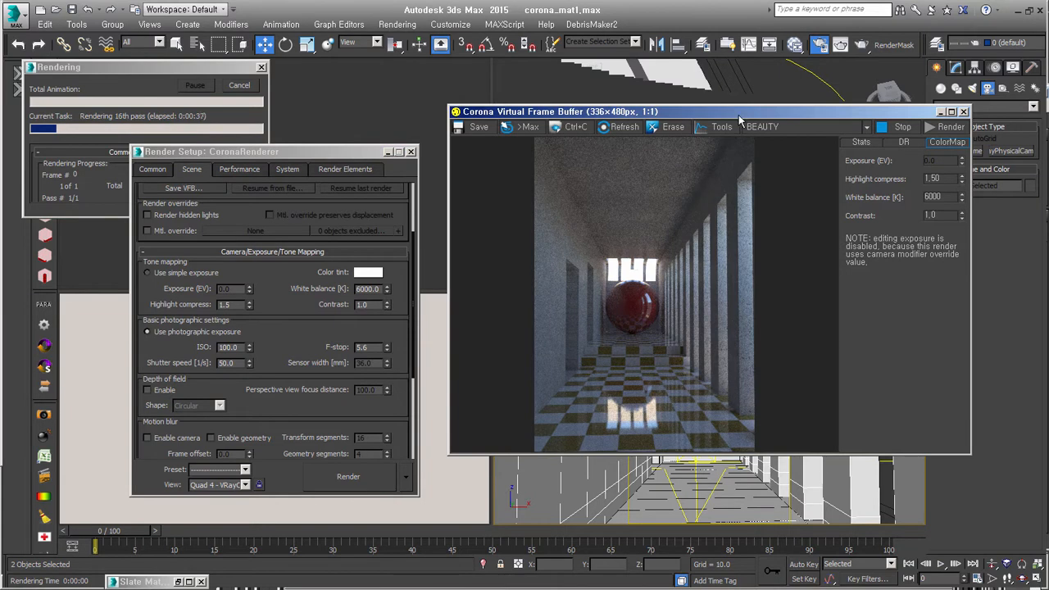
Switch the renderer's tone mapping to simple exposure and stop the running render
drag(724, 112, 647, 111)
click(195, 276)
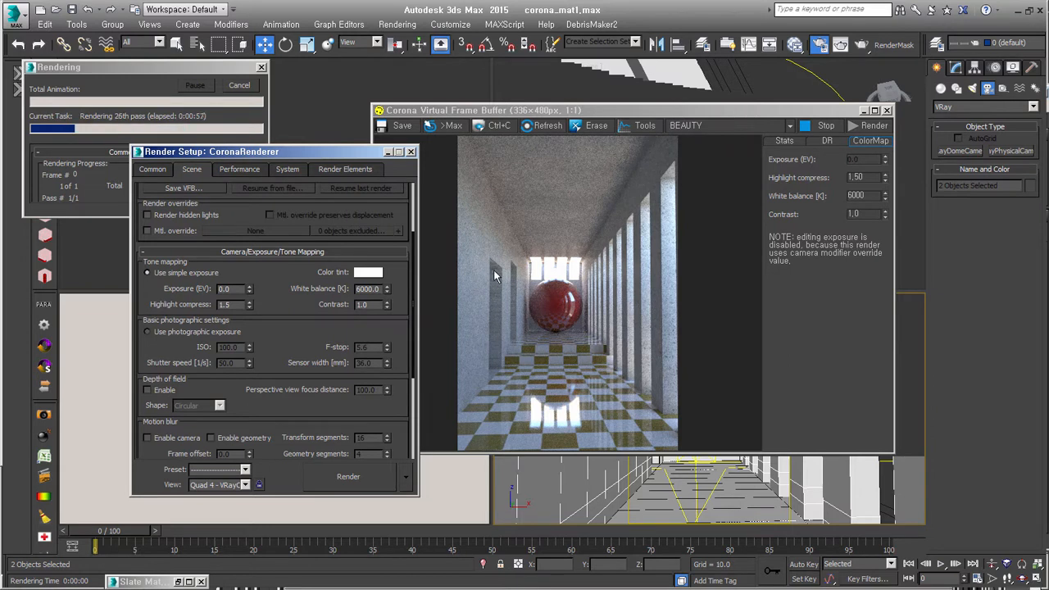
drag(644, 116, 331, 118)
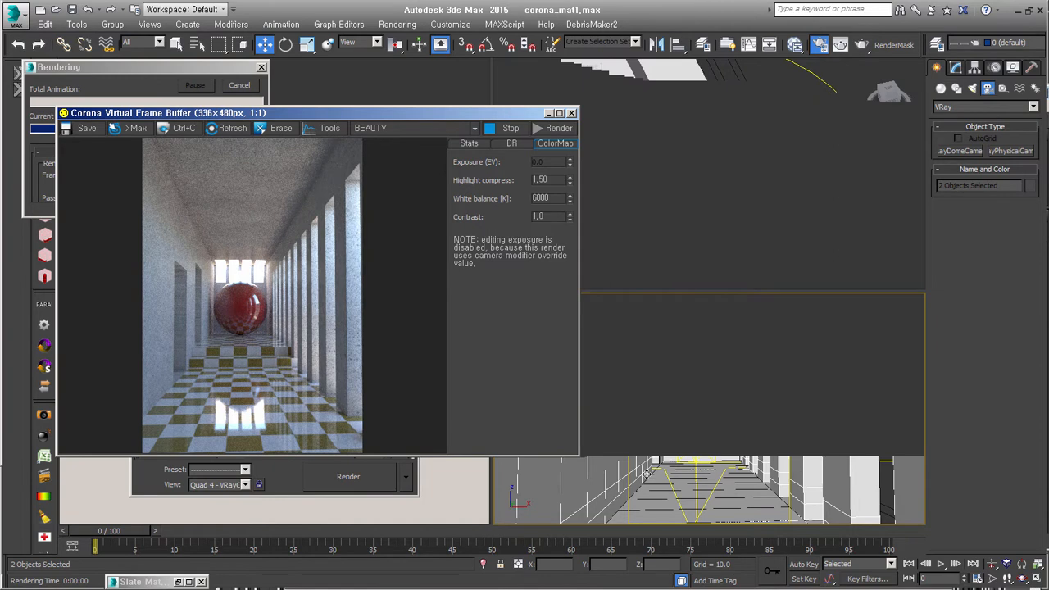
click(241, 85)
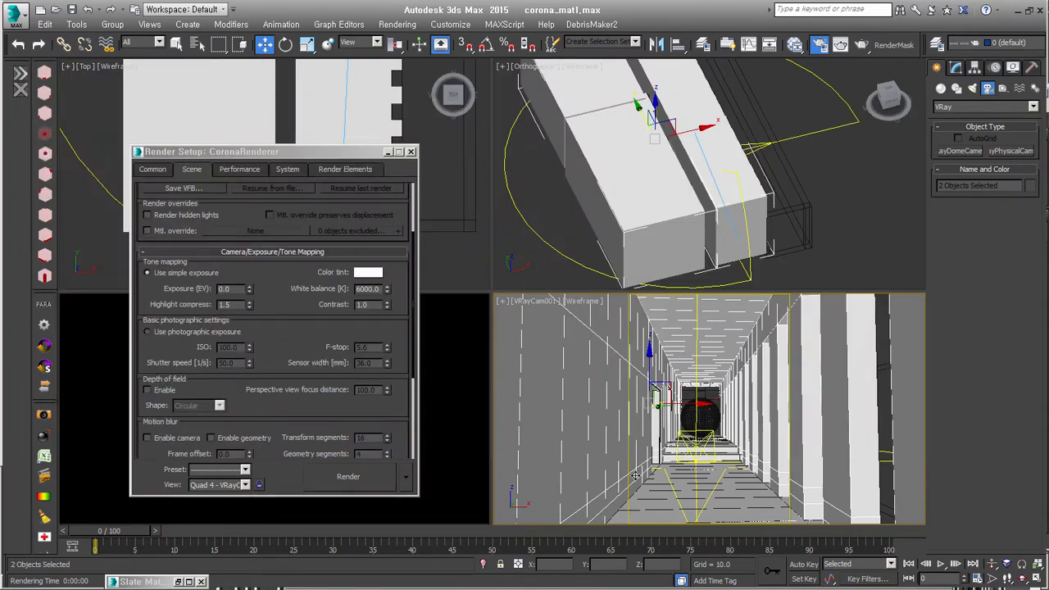
Select the door panels, Object004, and add the VP CoronaMtl from the Corona_JOYCG.mat library to the Wall material view
click(659, 422)
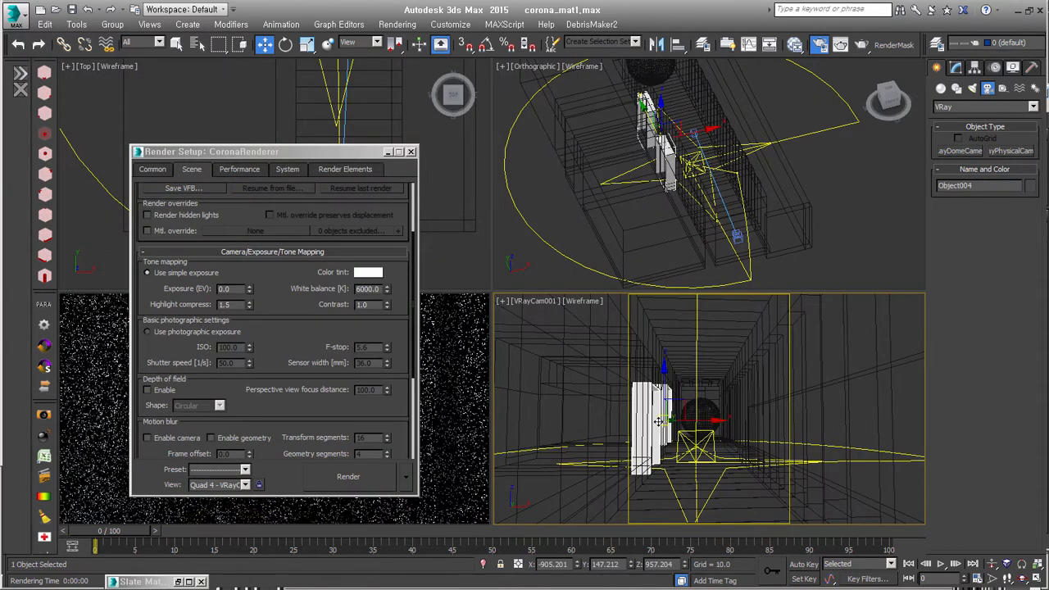
click(795, 44)
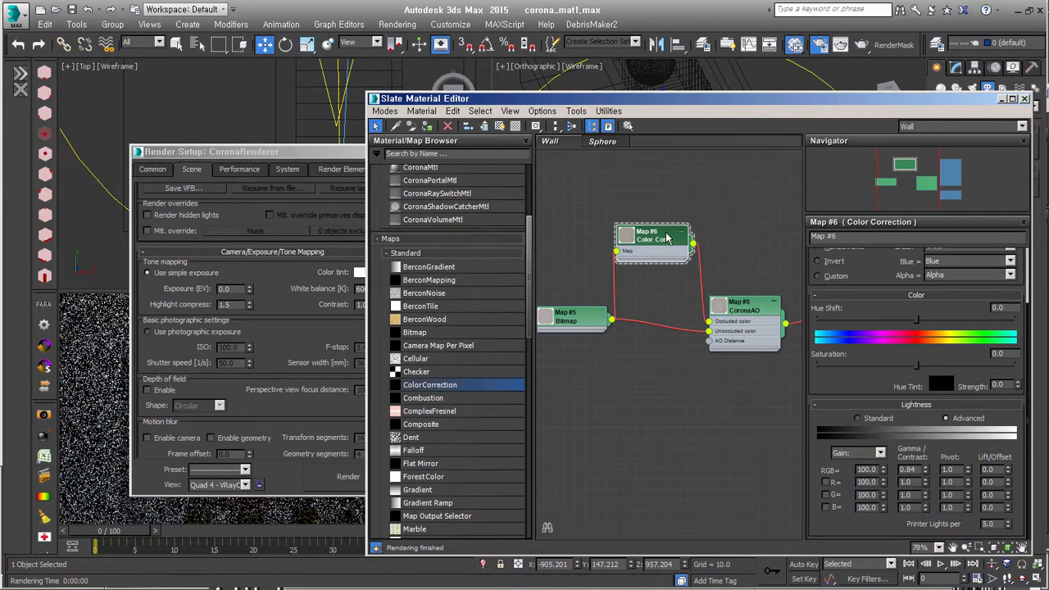
scroll(529, 261, down, 1)
scroll(528, 260, up, 5)
drag(422, 185, 742, 190)
middle_drag(751, 255, 723, 389)
double_click(681, 310)
drag(704, 310, 692, 192)
double_click(692, 191)
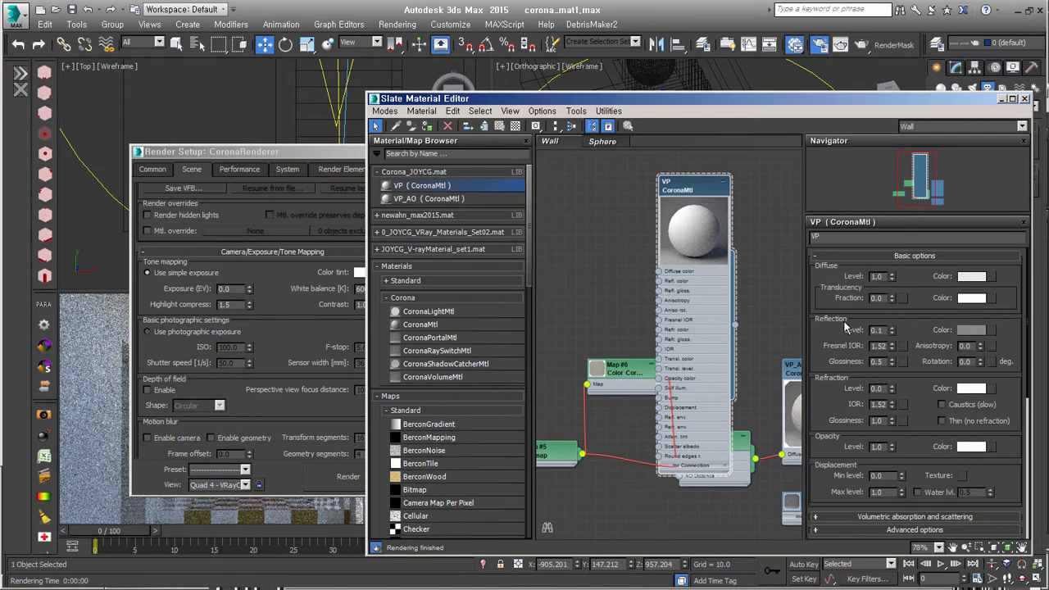
Check the VP material's reflection and diffuse colors, assign it to the selected door panels, and minimize the material editor
click(971, 330)
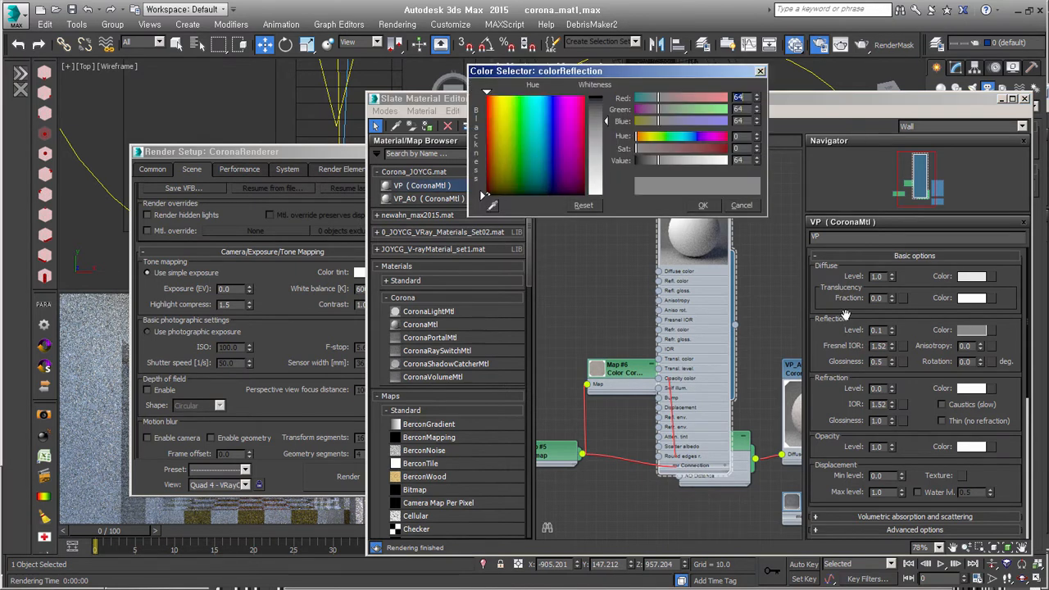
click(742, 205)
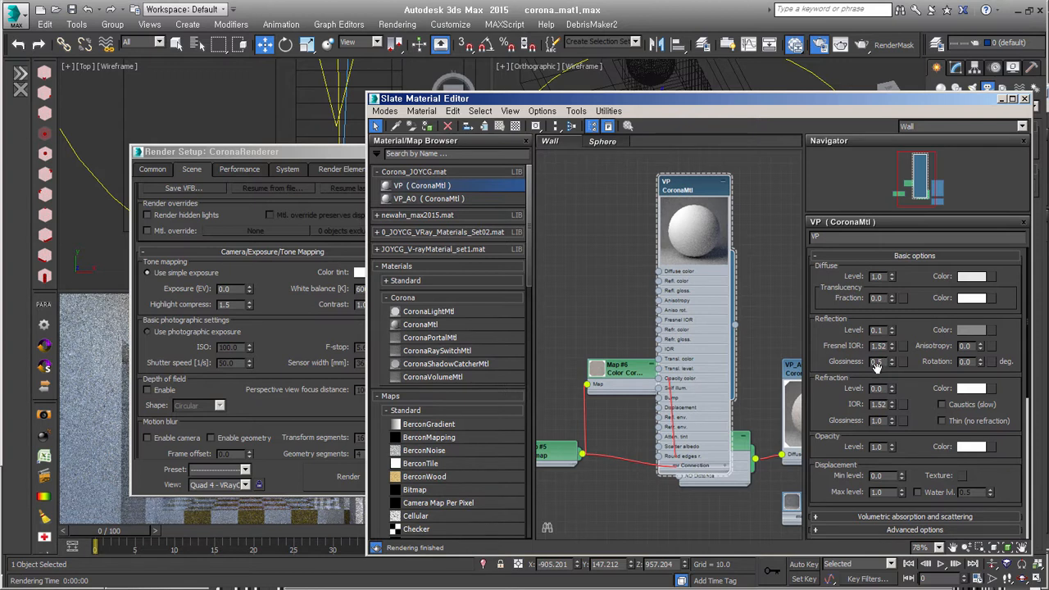
click(975, 277)
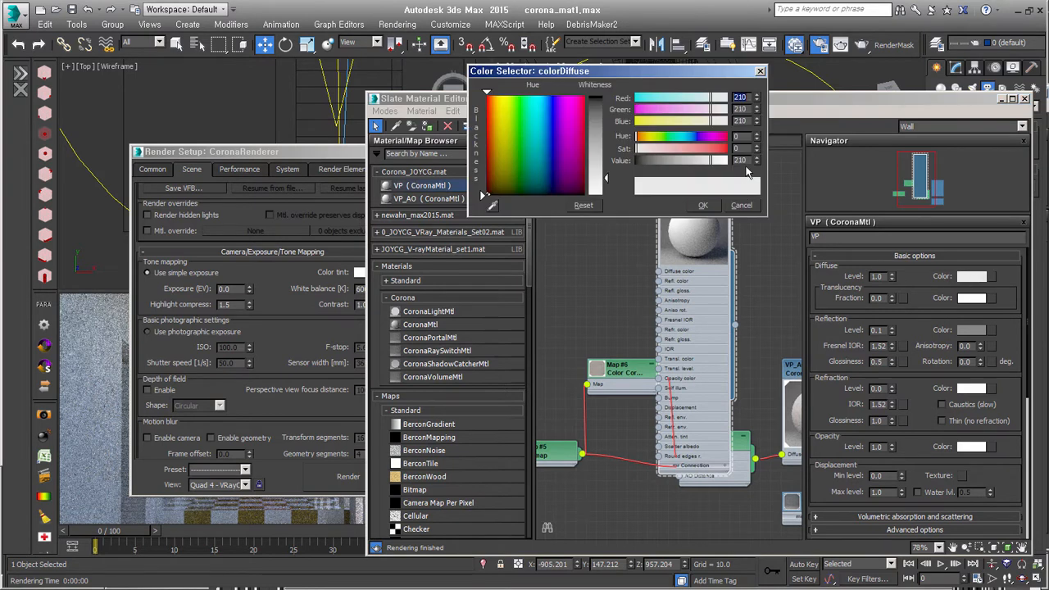
click(706, 207)
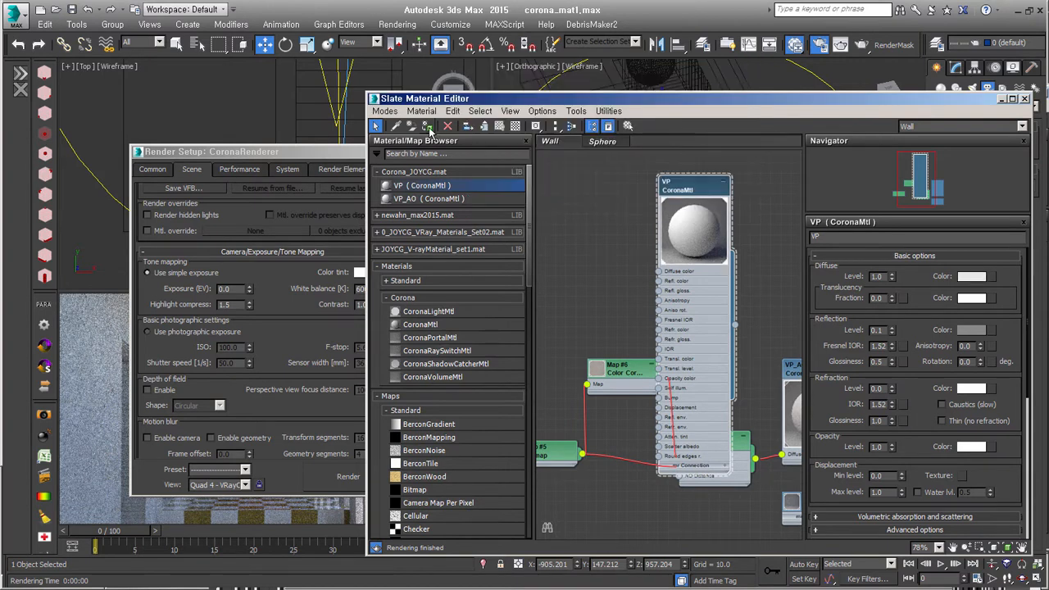
click(1000, 98)
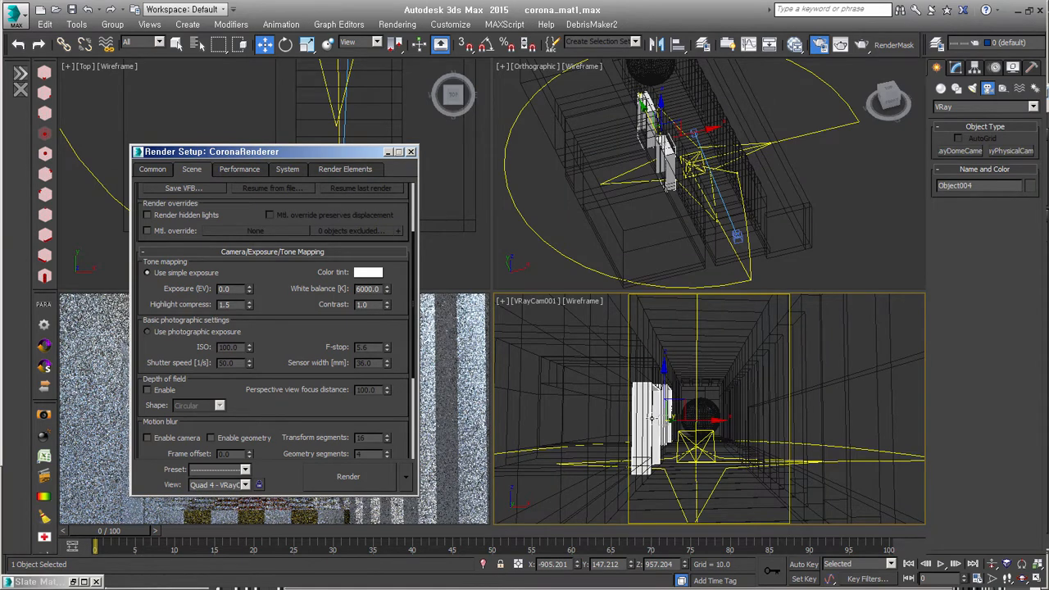
Render the VRayCam001 view, move and minimize the material editor to uncover the frame buffer, and stop the render
click(360, 480)
mouse_move(941, 106)
mouse_down()
mouse_move(927, 109)
mouse_move(952, 109)
mouse_up()
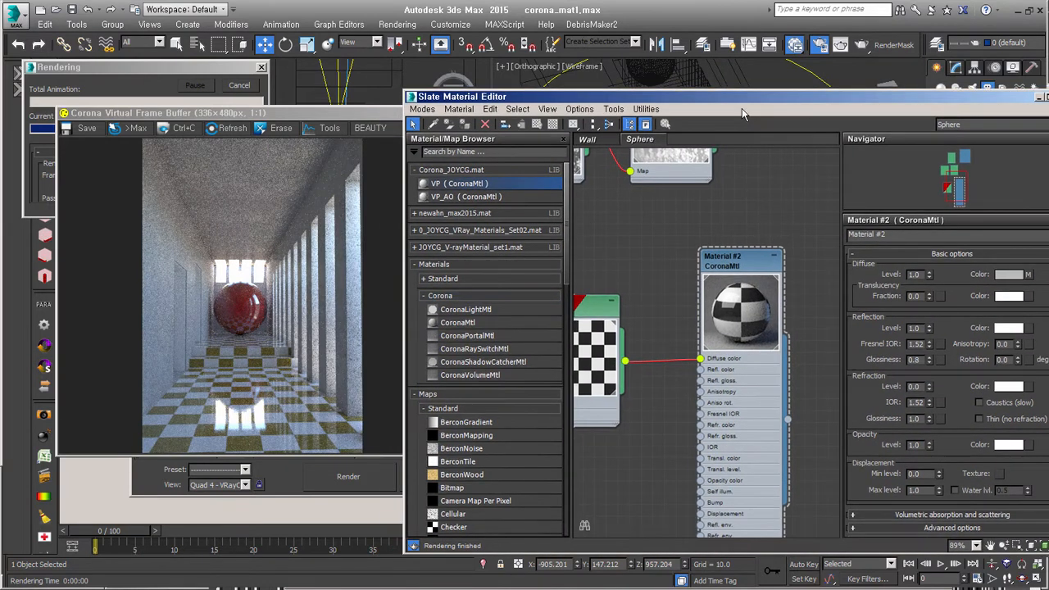
drag(756, 107, 658, 102)
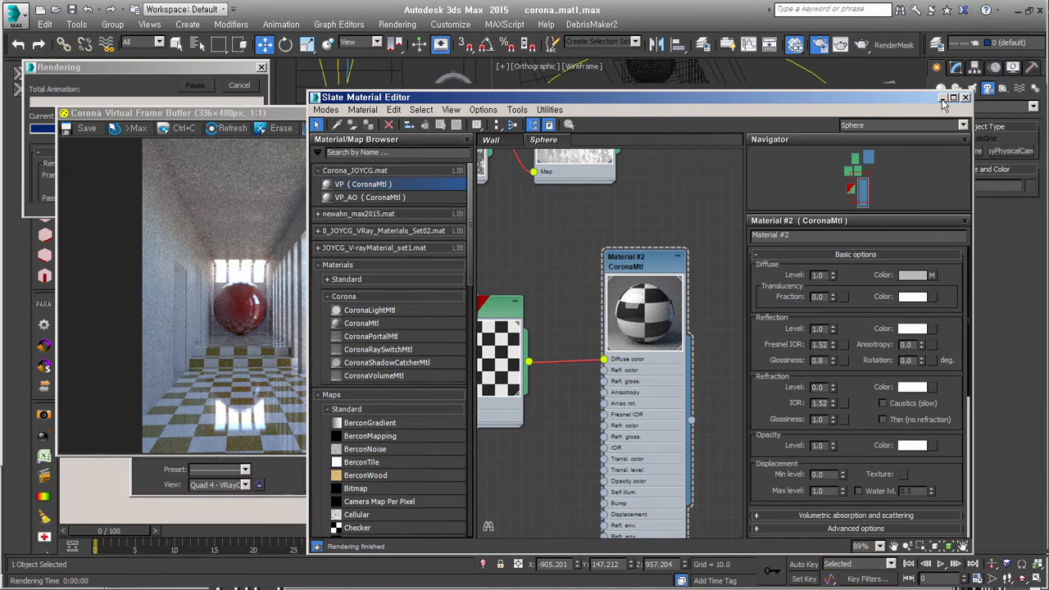
click(942, 99)
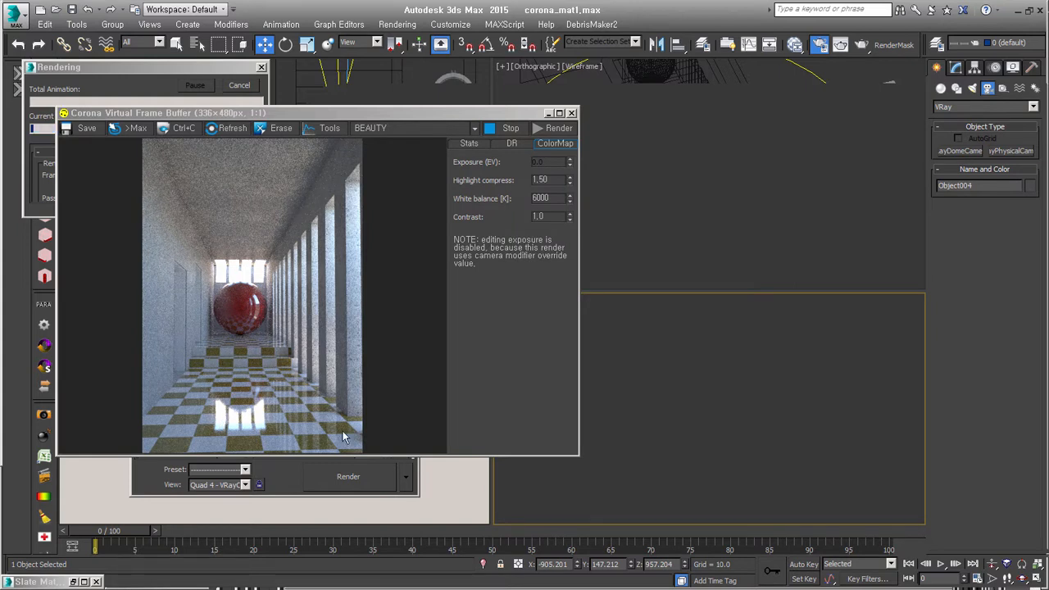
click(239, 86)
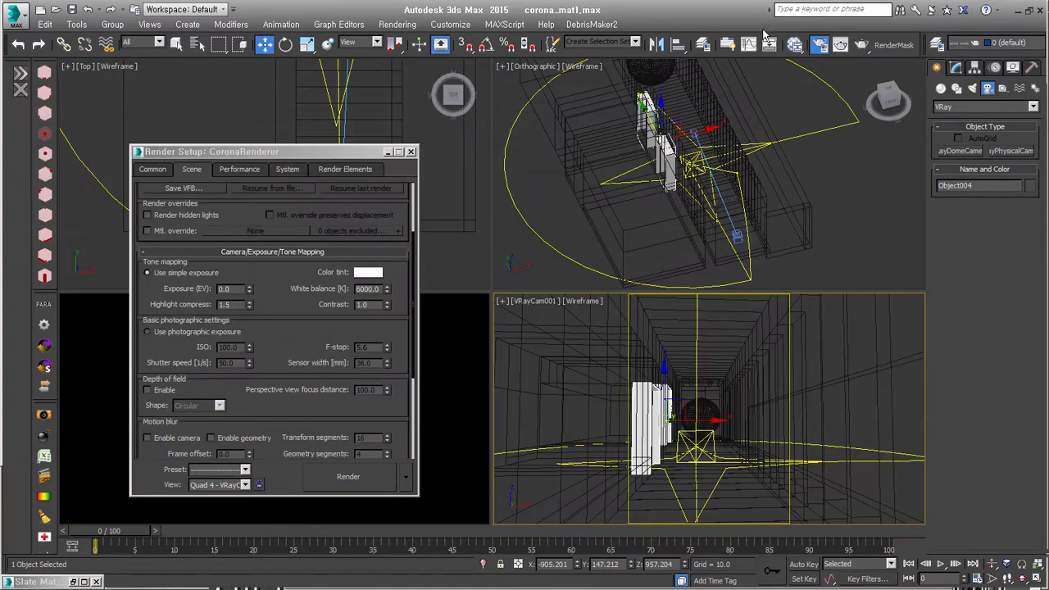
In the Sphere material view, disconnect the Color Correction map from the red material's reflection glossiness and the texture from Falloff's Map 2
click(794, 44)
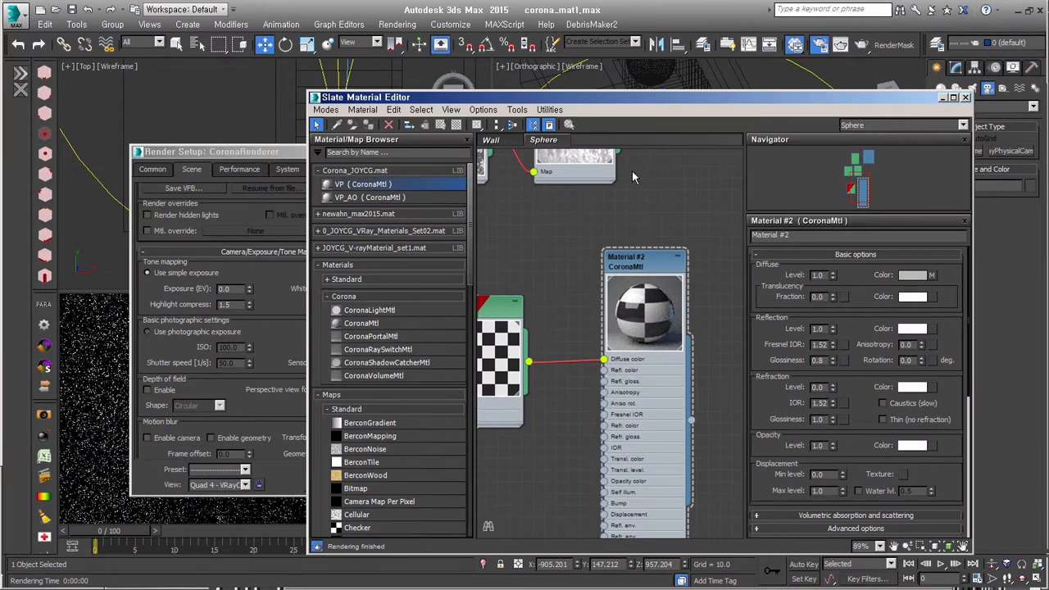
middle_drag(633, 190, 683, 443)
middle_drag(703, 286, 555, 352)
middle_drag(626, 251, 723, 204)
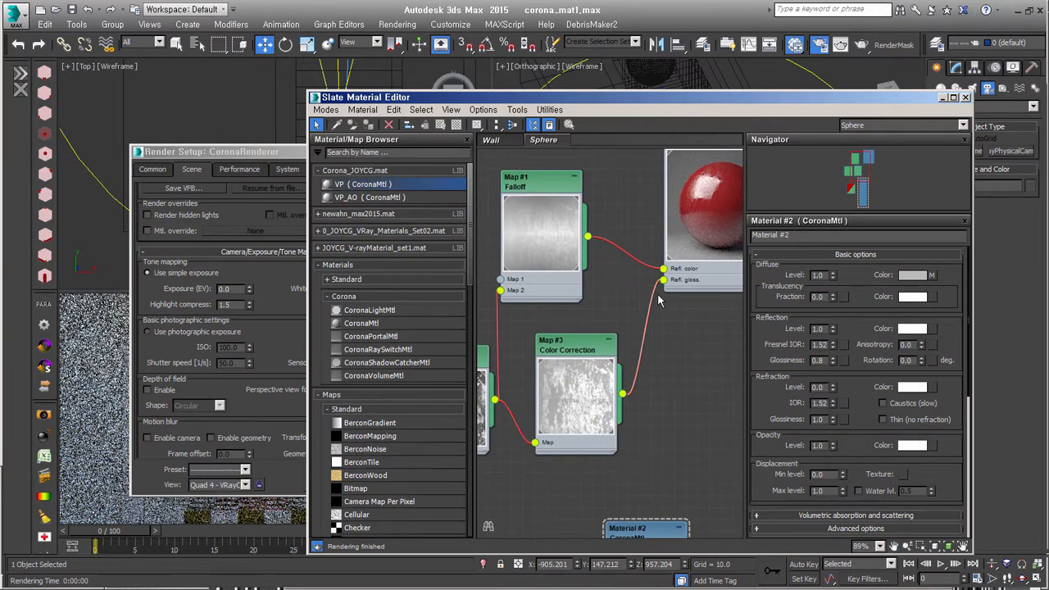
drag(664, 280, 663, 395)
middle_drag(575, 319, 634, 302)
drag(560, 273, 584, 330)
middle_drag(685, 306, 525, 394)
mouse_move(594, 365)
middle_down()
mouse_move(684, 348)
mouse_move(586, 351)
middle_up()
Set the red sphere material's refraction level to 1.0 and rearrange the windows to uncover the interactive rendering viewport
click(633, 203)
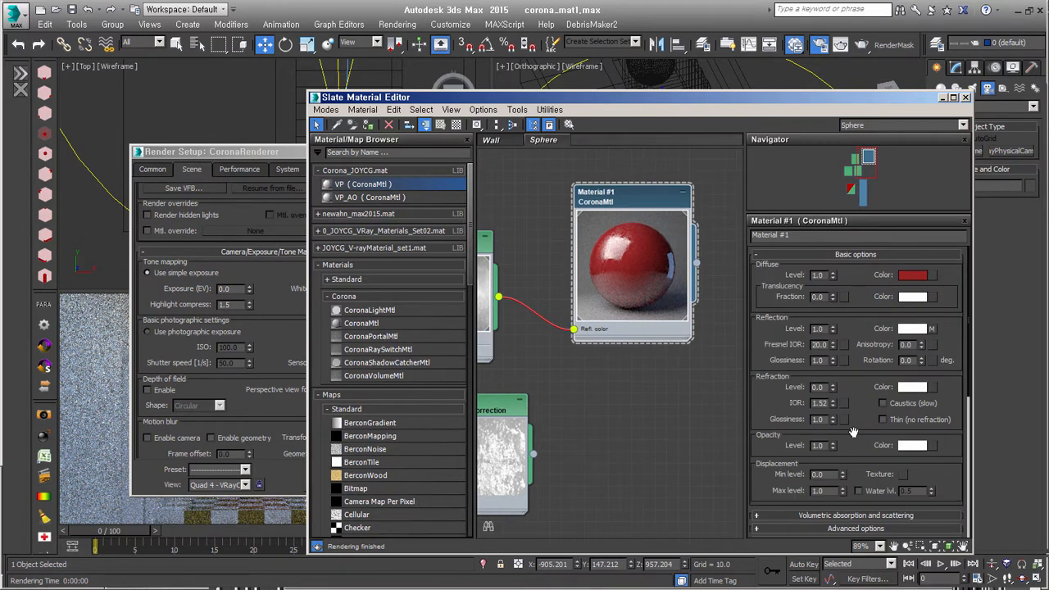
drag(834, 388, 833, 371)
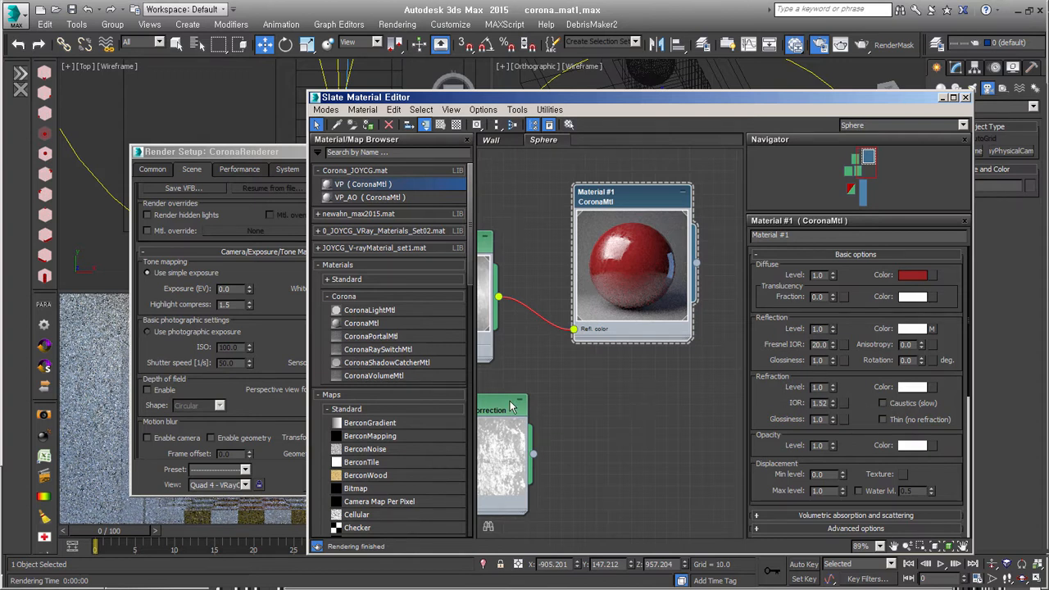
click(206, 161)
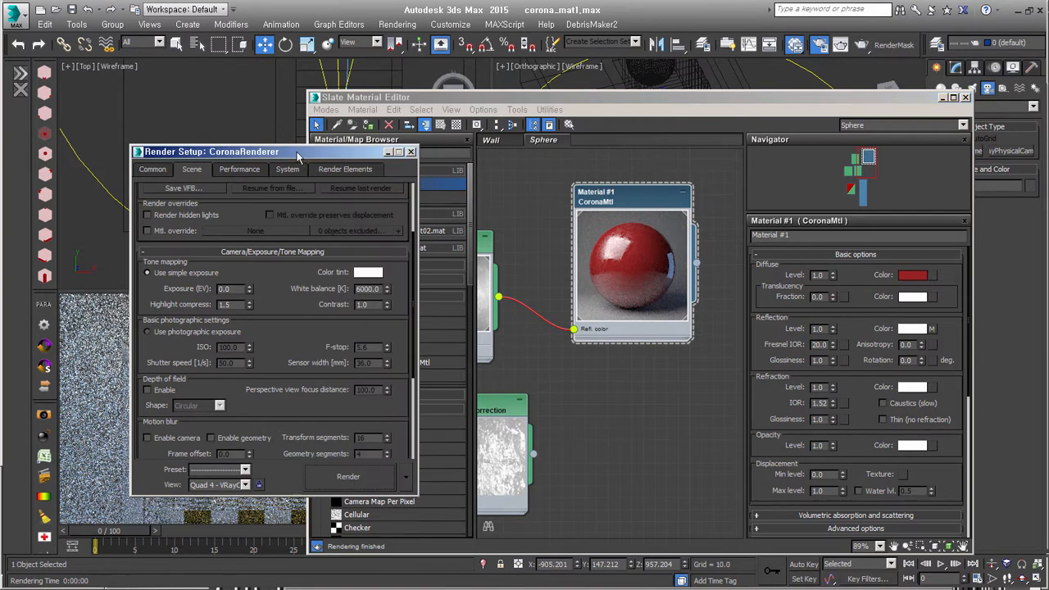
click(391, 157)
drag(597, 102, 723, 93)
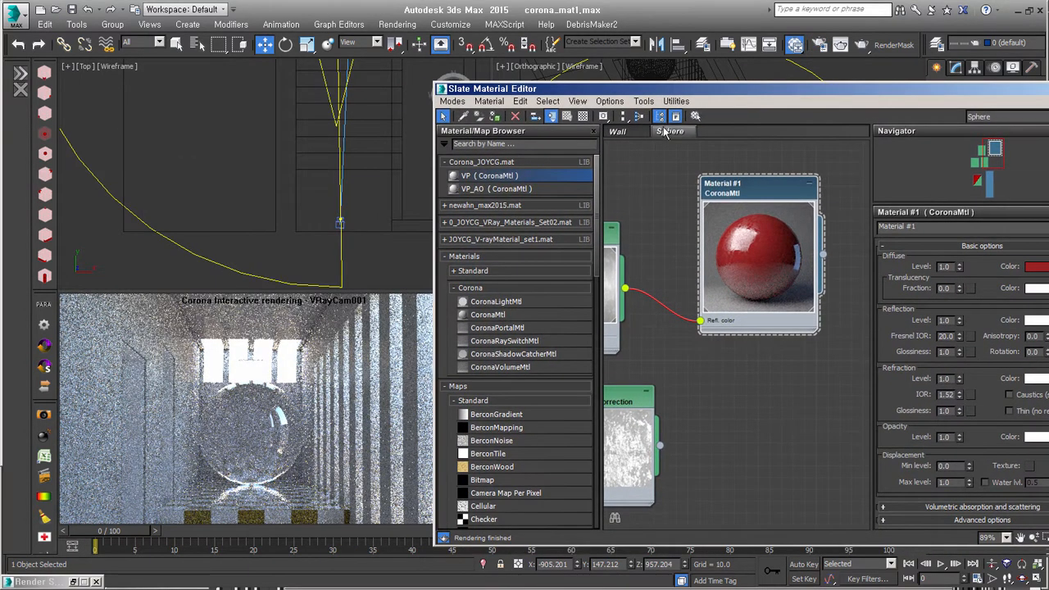
drag(671, 91, 592, 67)
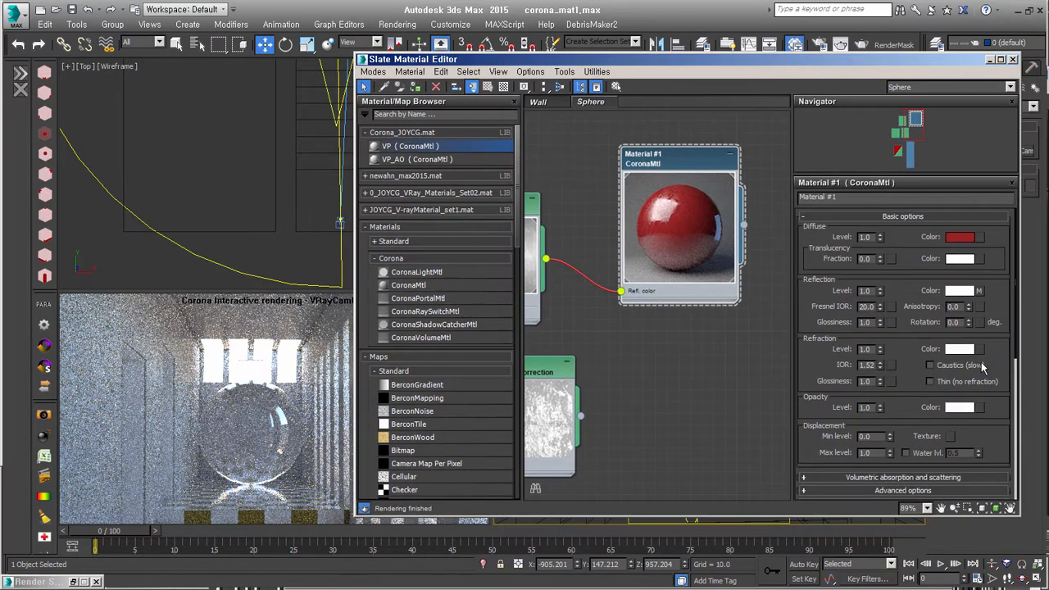
Try the Caustics (slow) and Thin (no refraction) options on the sphere material one at a time, turning each off again
click(930, 365)
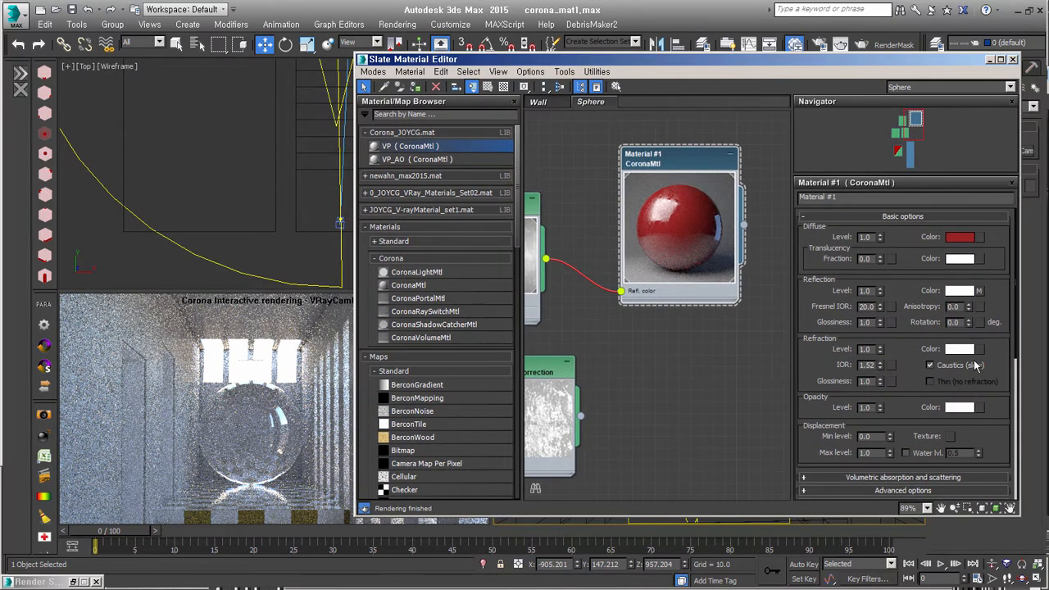
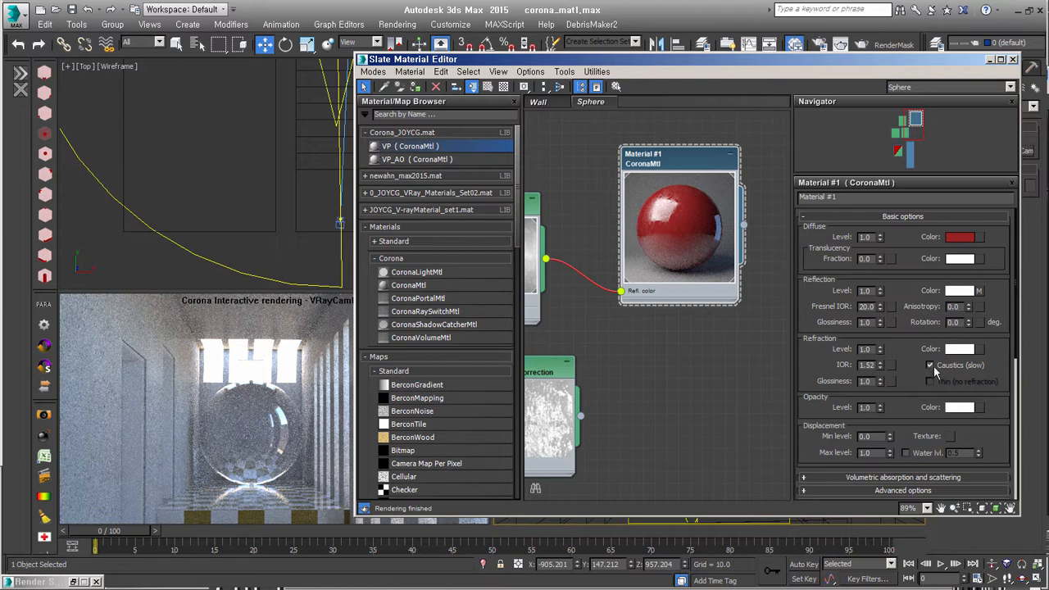
click(930, 366)
click(930, 383)
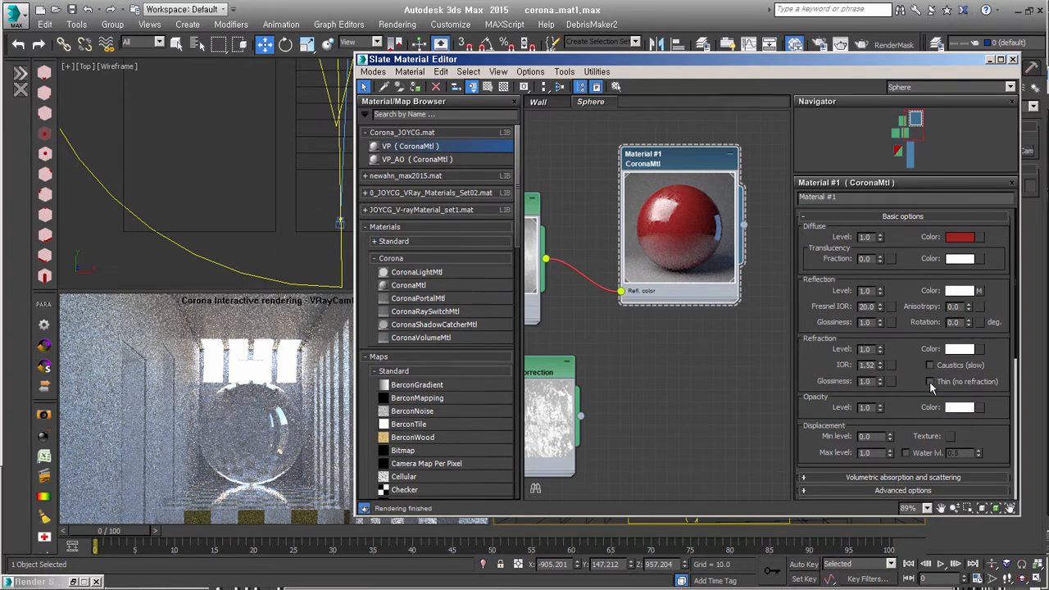
click(929, 382)
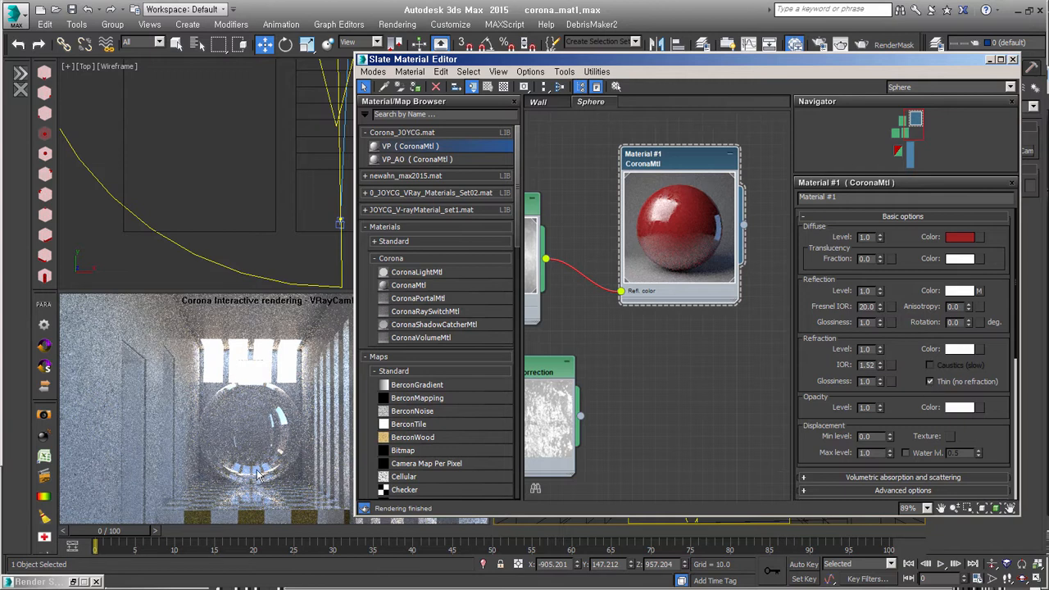
click(930, 381)
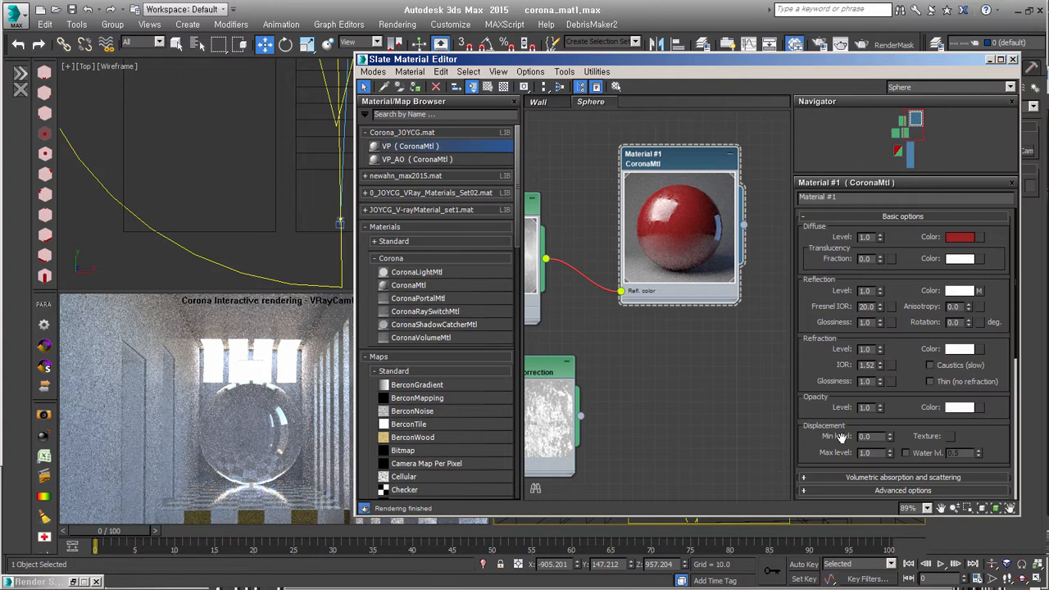
Examine the sphere material's volumetric absorption and scattering, advanced options and maps settings
drag(825, 452, 820, 323)
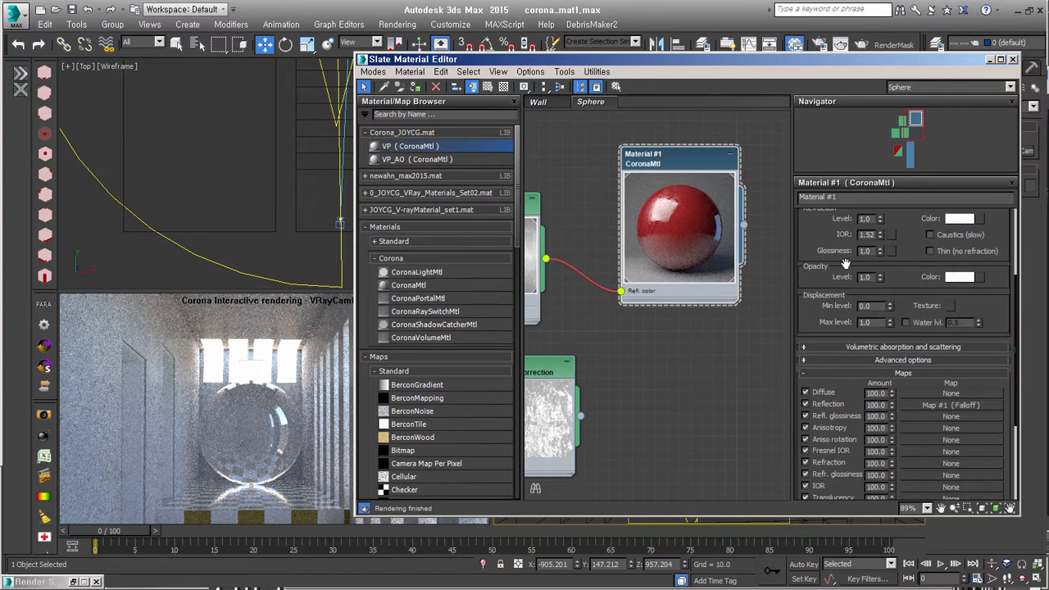
click(928, 347)
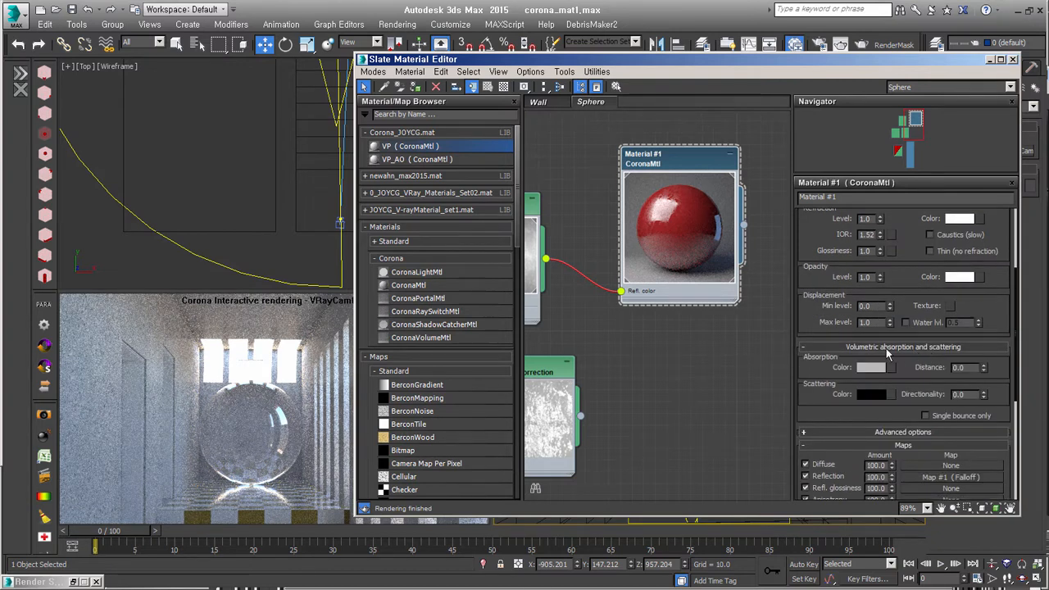
drag(856, 415, 859, 353)
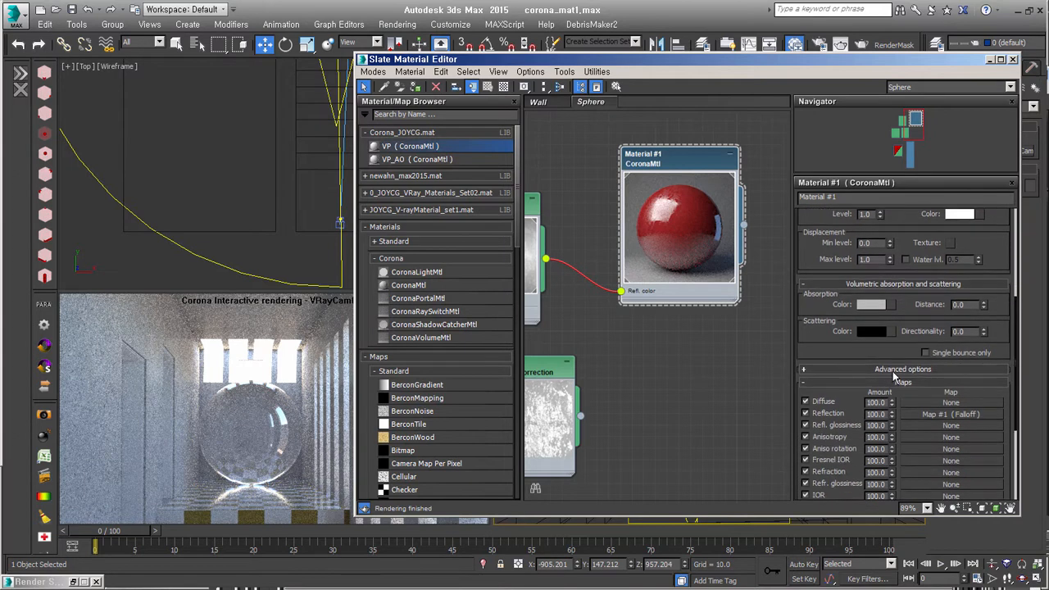
click(892, 370)
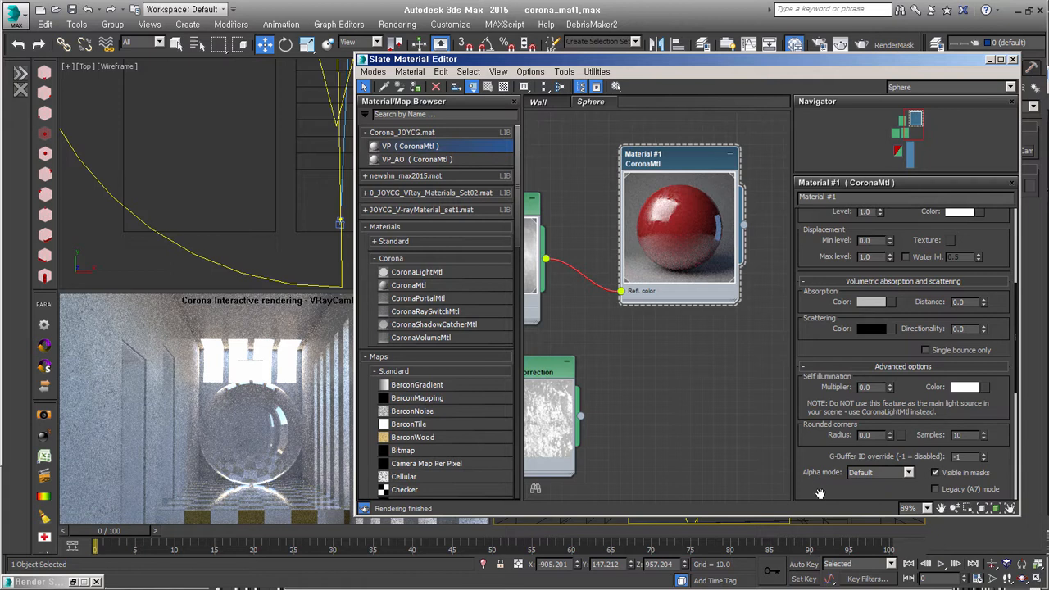
click(868, 368)
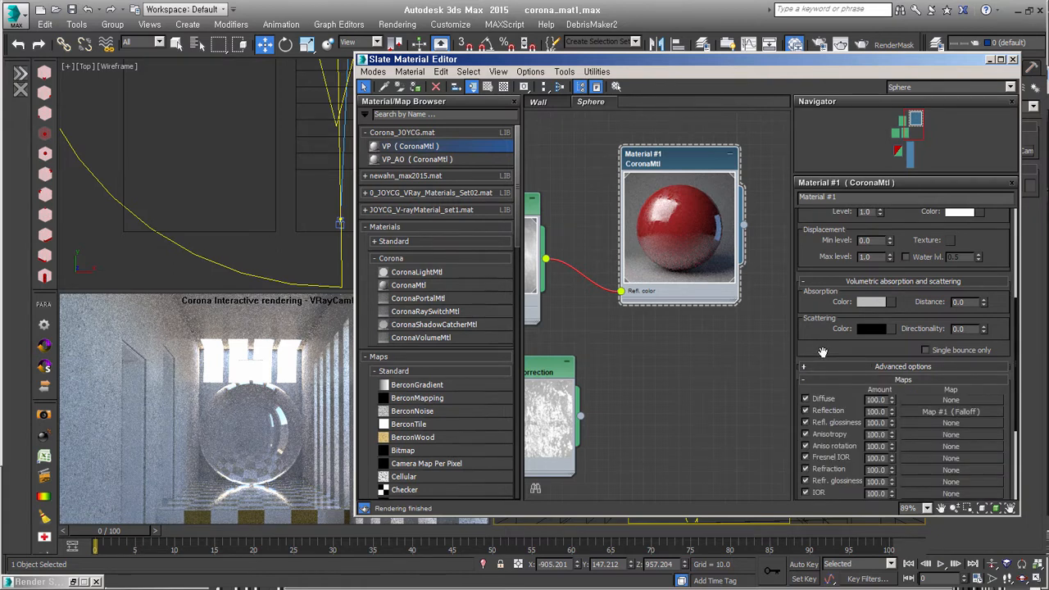
drag(822, 344, 830, 190)
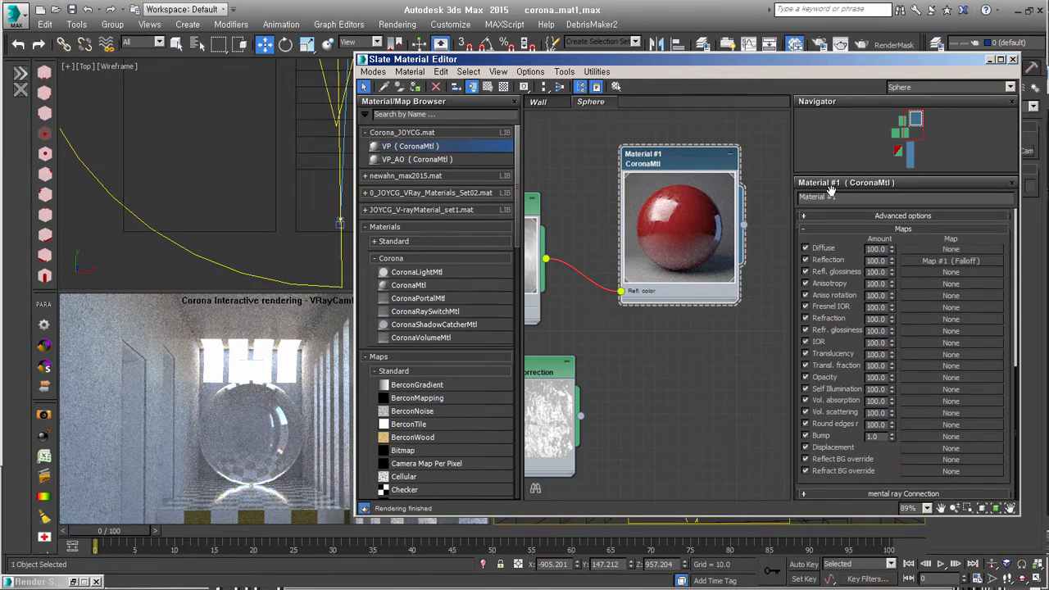
drag(830, 190, 691, 424)
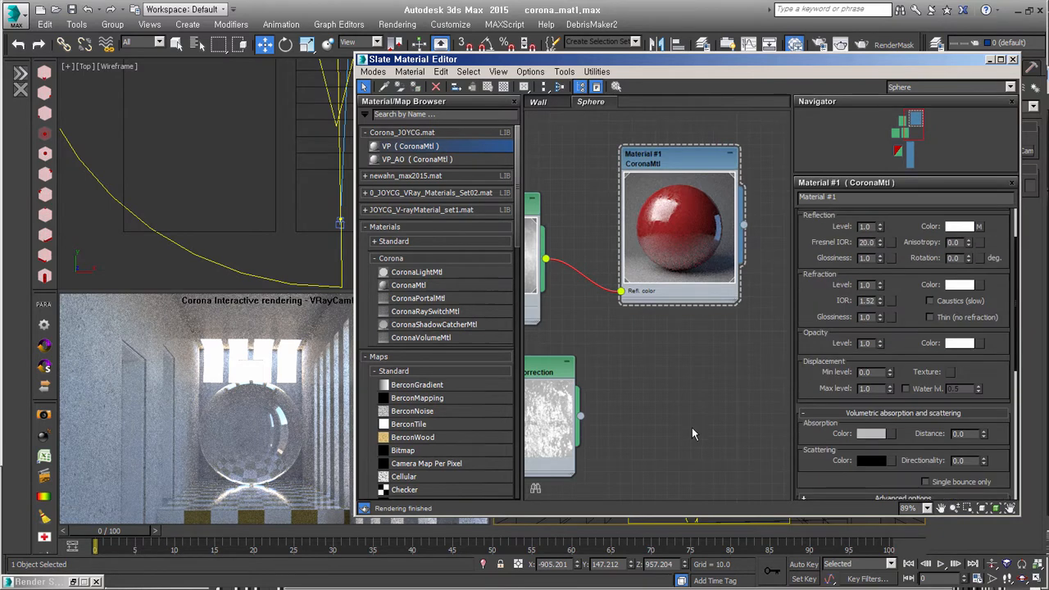